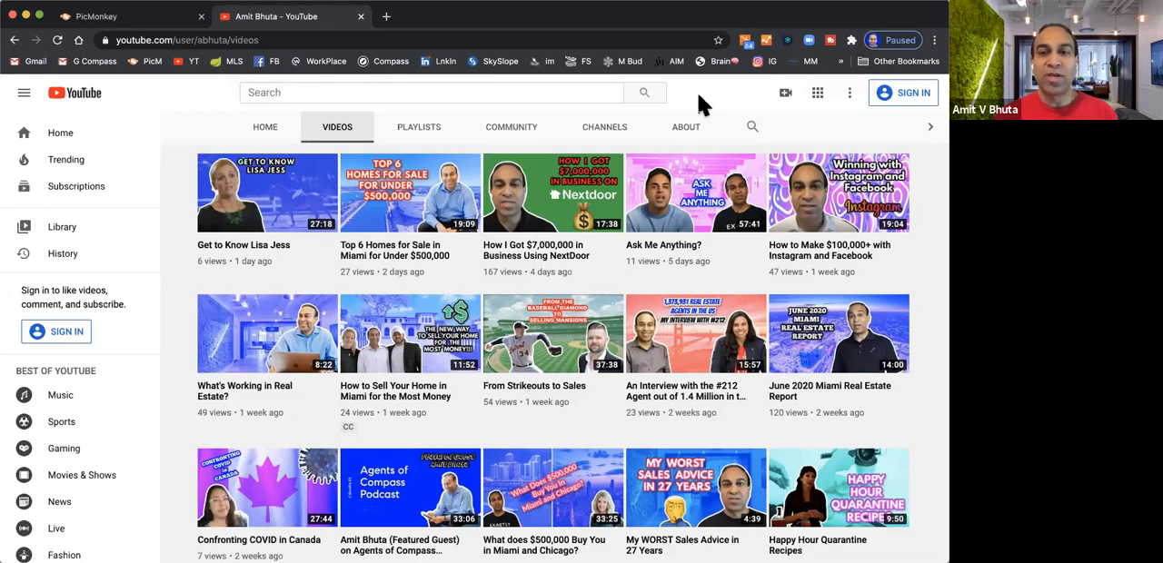
Switch to PicMonkey and start creating a new image from a blank canvas
left_click(98, 19)
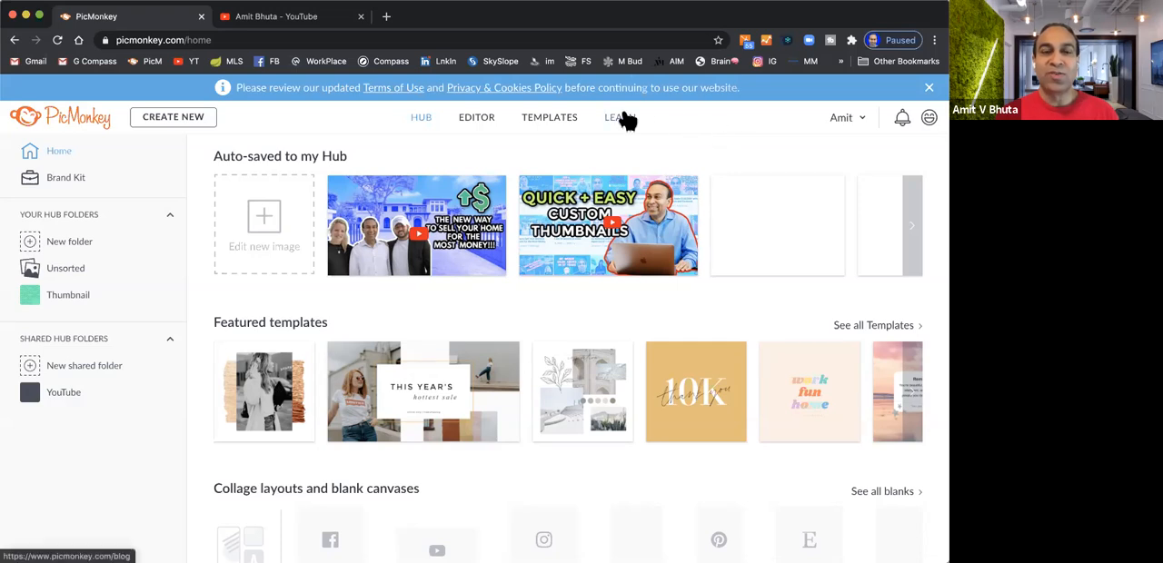
left_click(179, 120)
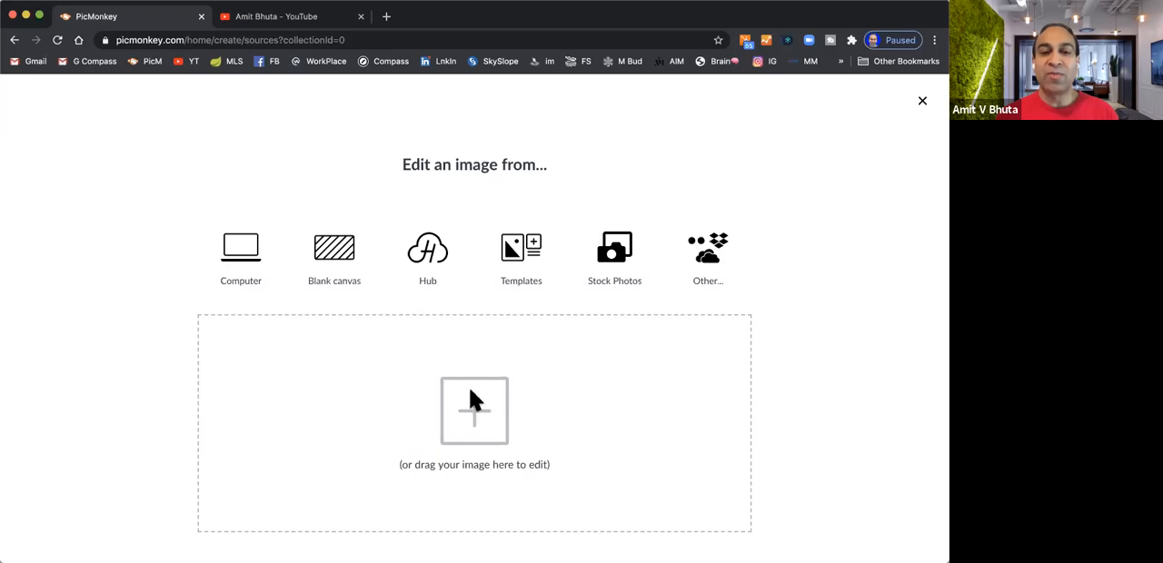
left_click(340, 256)
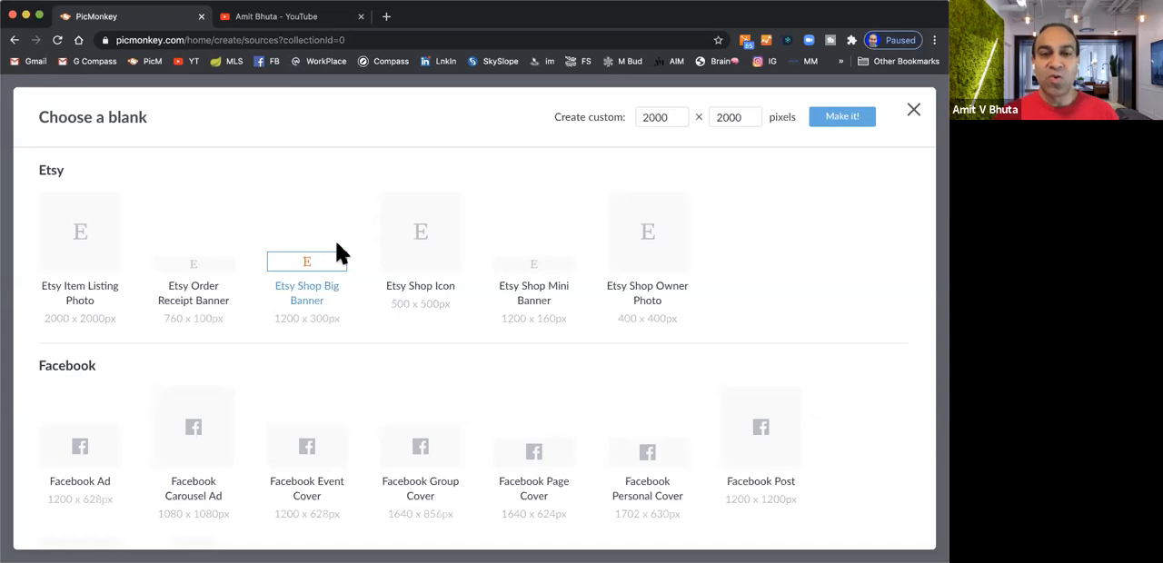
Look through the blank canvas presets from Etsy and Facebook down to the YouTube sizes
scroll(340, 255, "down", 2)
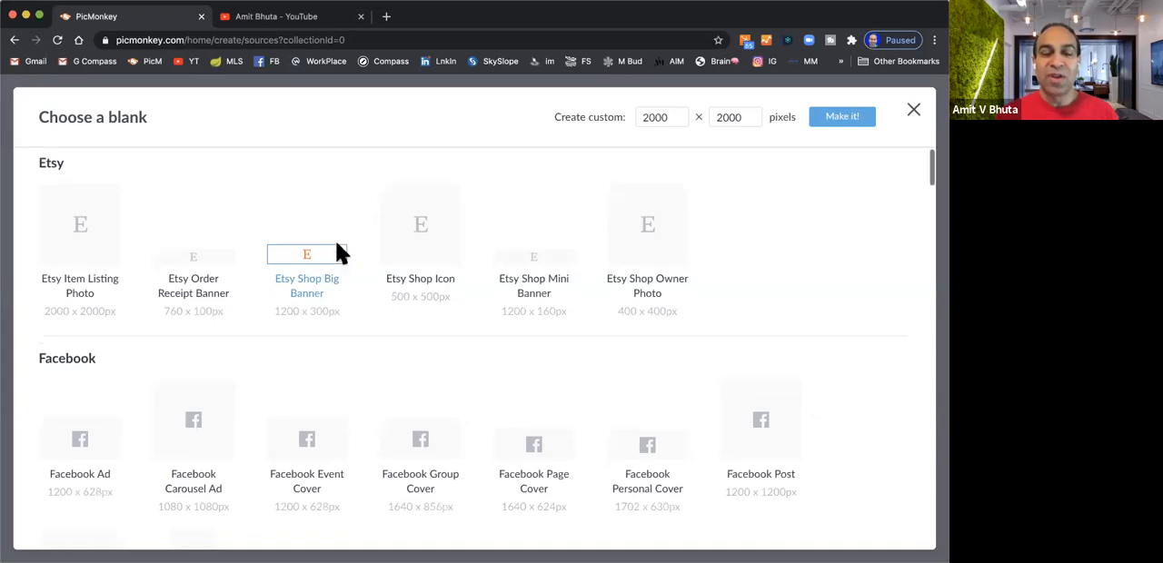
scroll(339, 254, "up", 2)
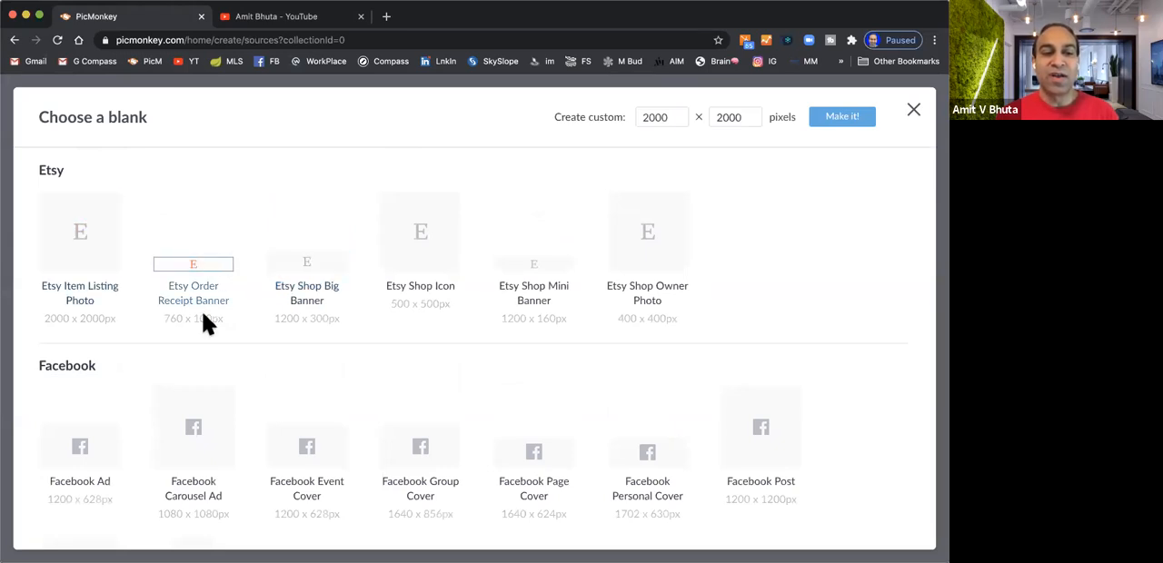
scroll(353, 306, "down", 1)
scroll(356, 316, "down", 5)
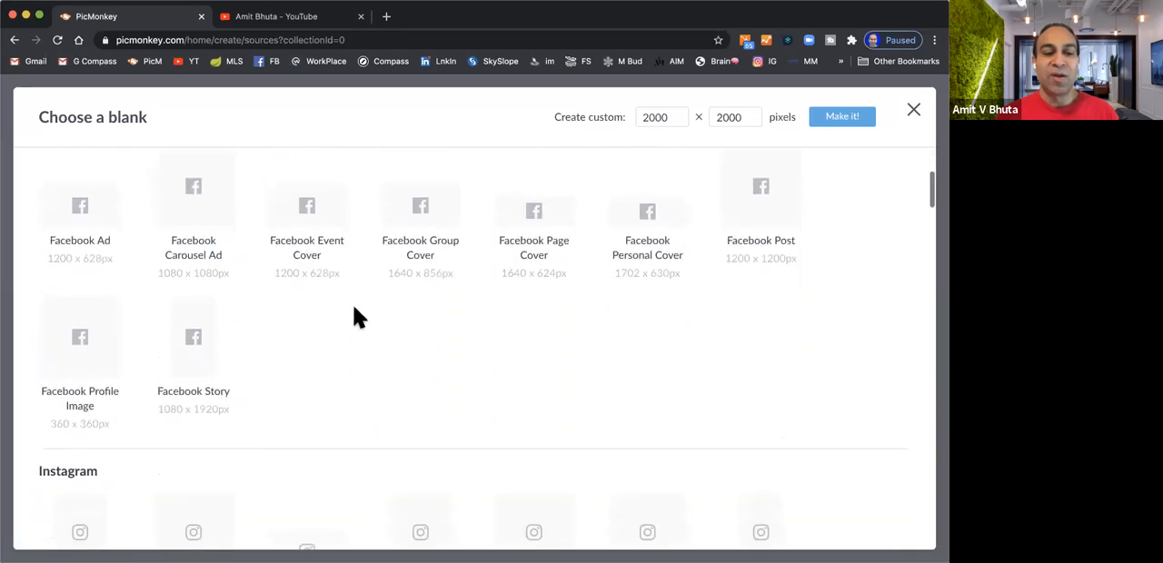
scroll(355, 316, "up", 5)
scroll(355, 316, "down", 4)
scroll(356, 318, "down", 5)
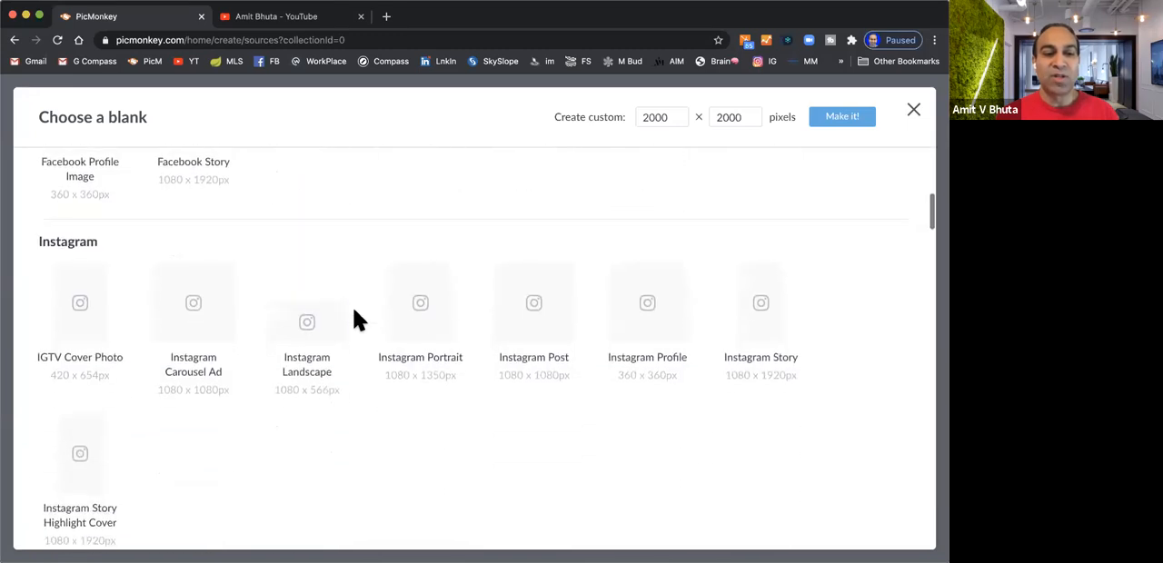
scroll(358, 320, "down", 1)
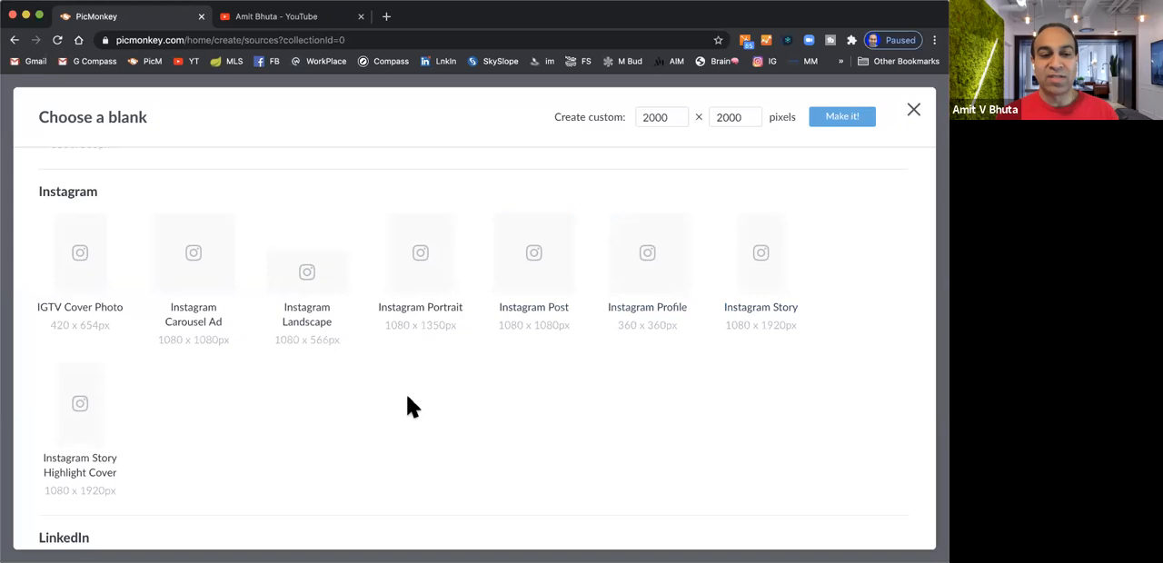
scroll(182, 423, "down", 1)
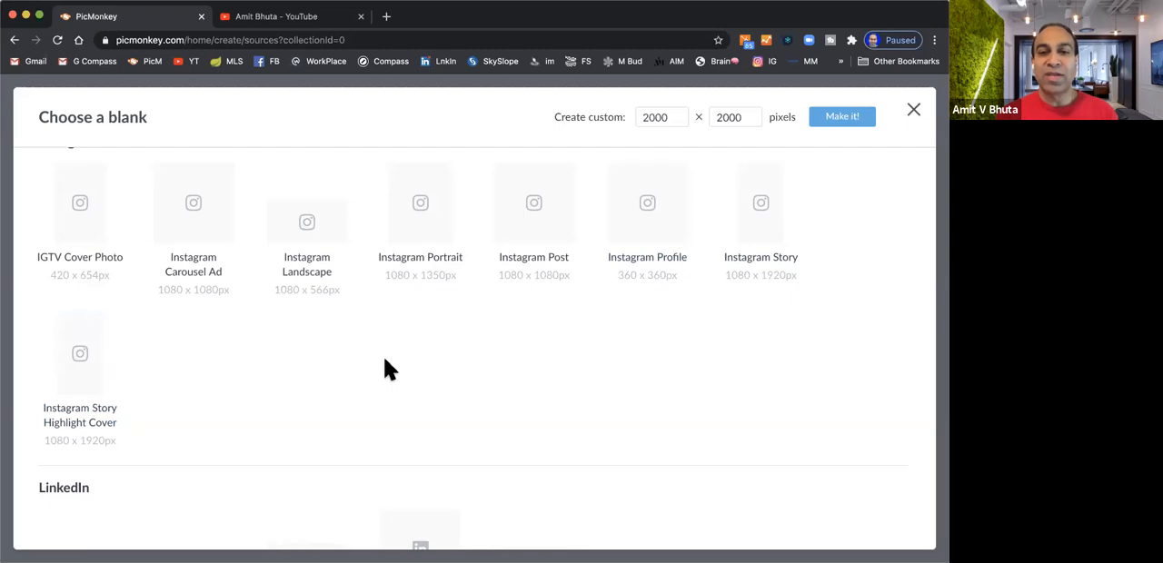
scroll(389, 368, "down", 5)
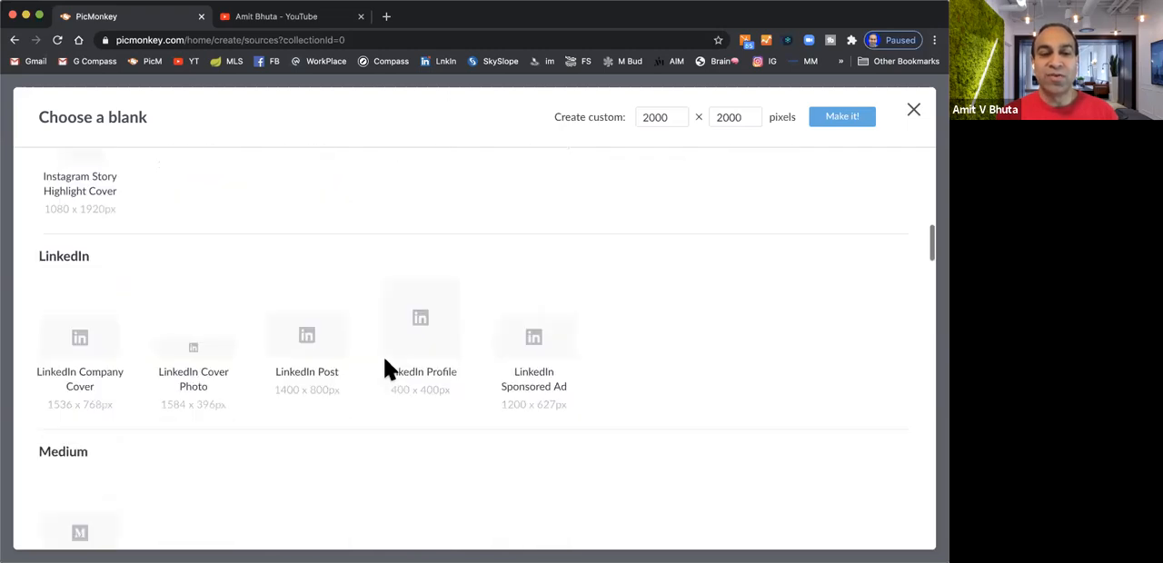
scroll(389, 368, "down", 9)
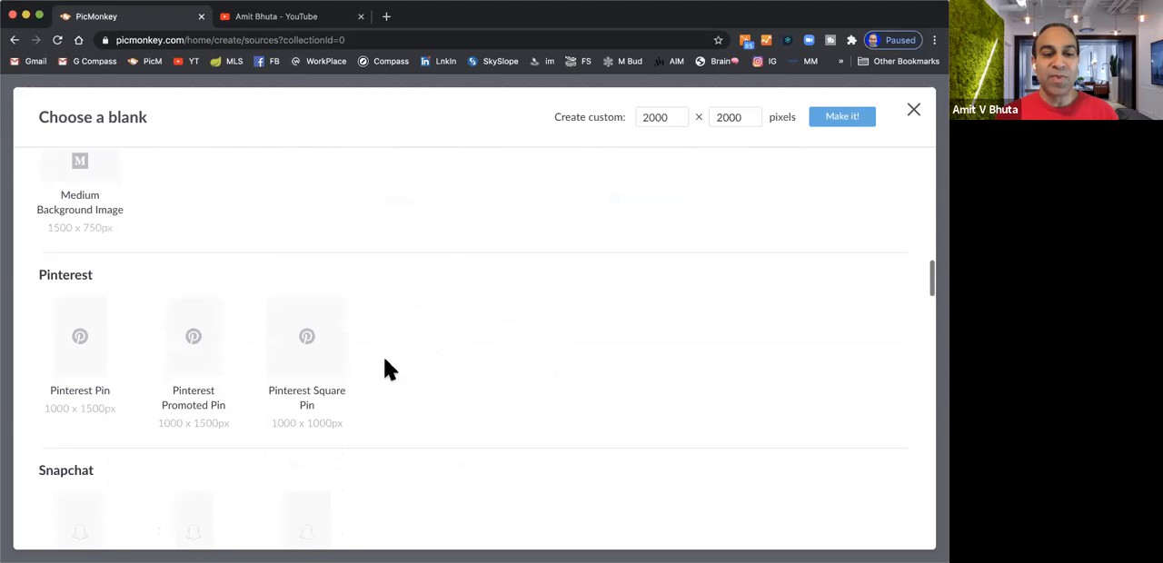
scroll(388, 368, "down", 1)
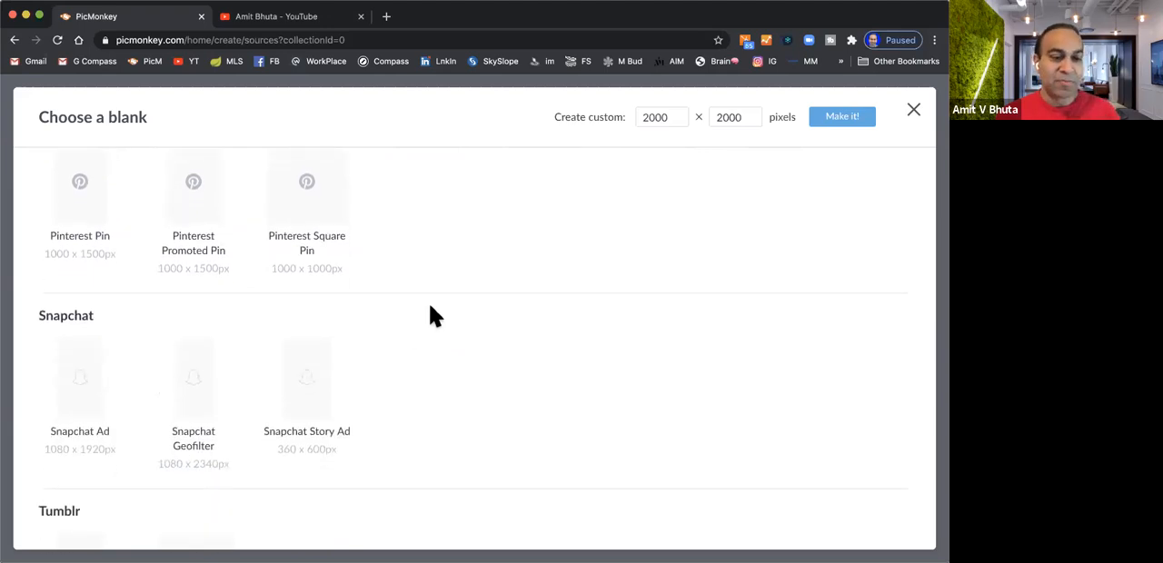
scroll(431, 315, "down", 3)
scroll(432, 315, "up", 1)
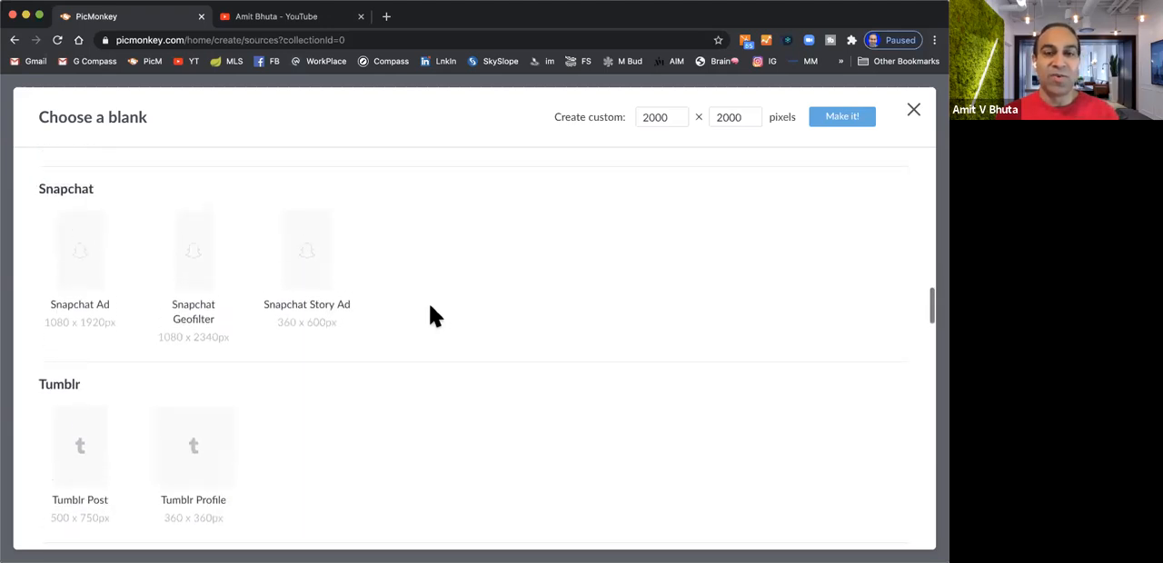
scroll(447, 299, "down", 1)
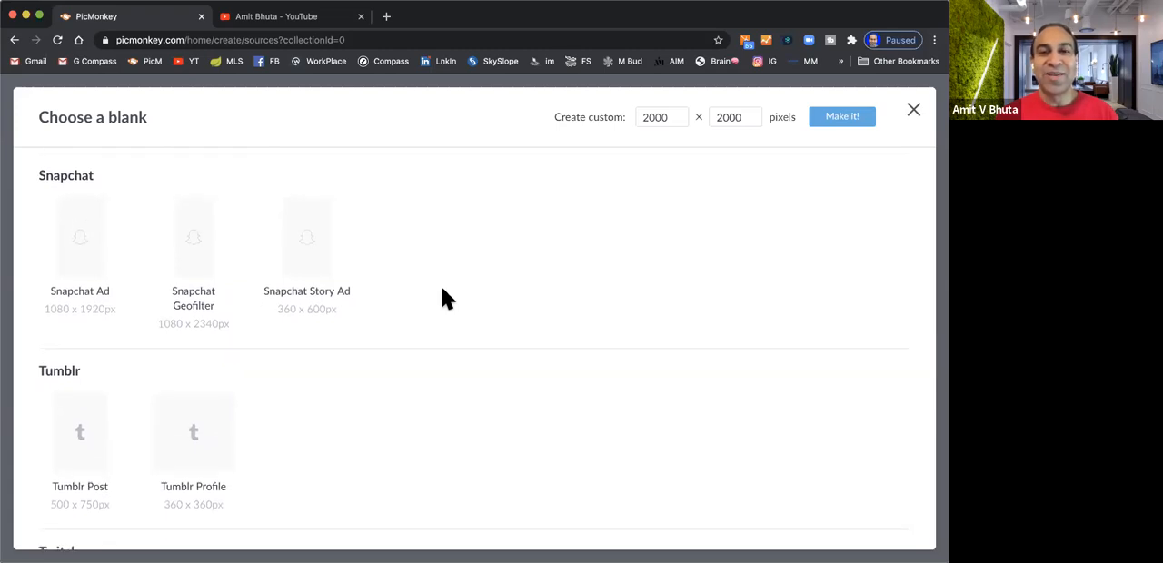
scroll(448, 299, "down", 5)
scroll(448, 299, "down", 9)
scroll(445, 298, "down", 6)
scroll(445, 298, "down", 1)
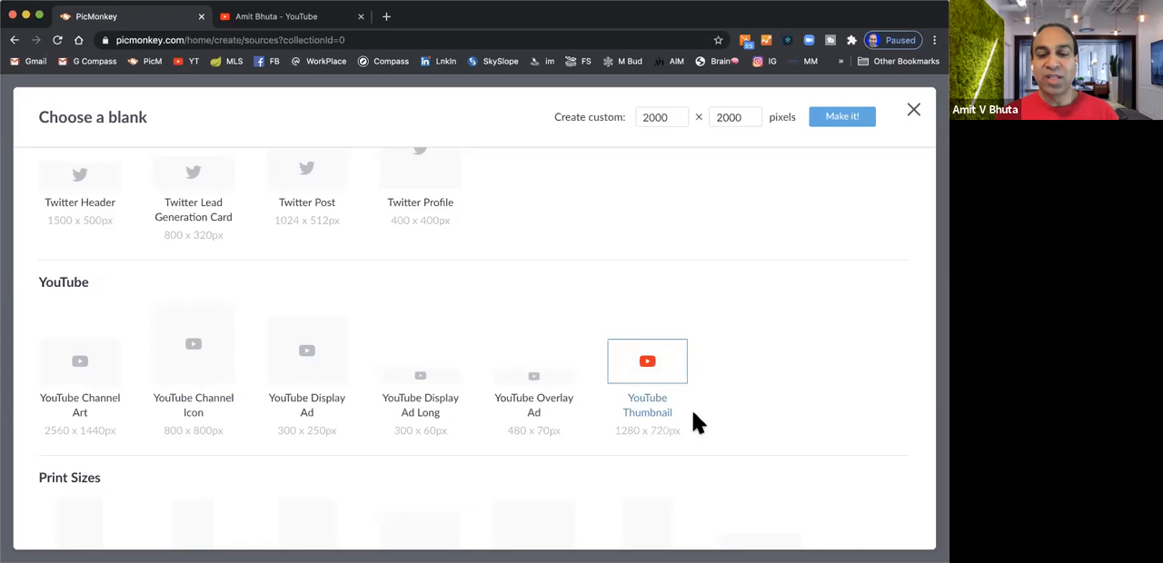
Choose the 1280 x 720 px YouTube Thumbnail blank and name the image "Thumnail Tutorial"
left_click(648, 362)
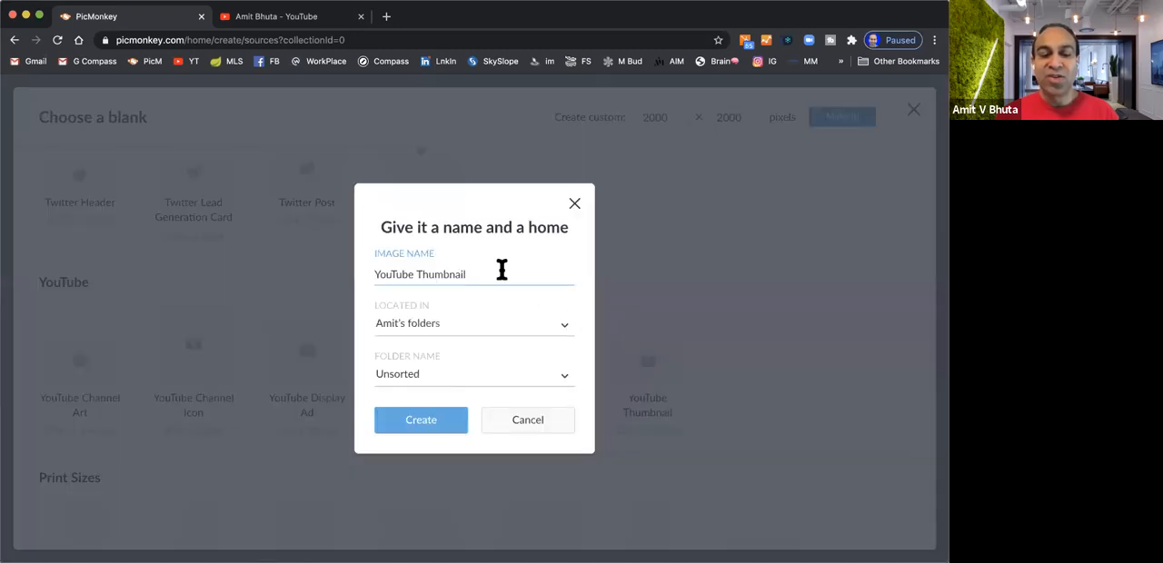
left_click_drag(500, 267, 282, 263)
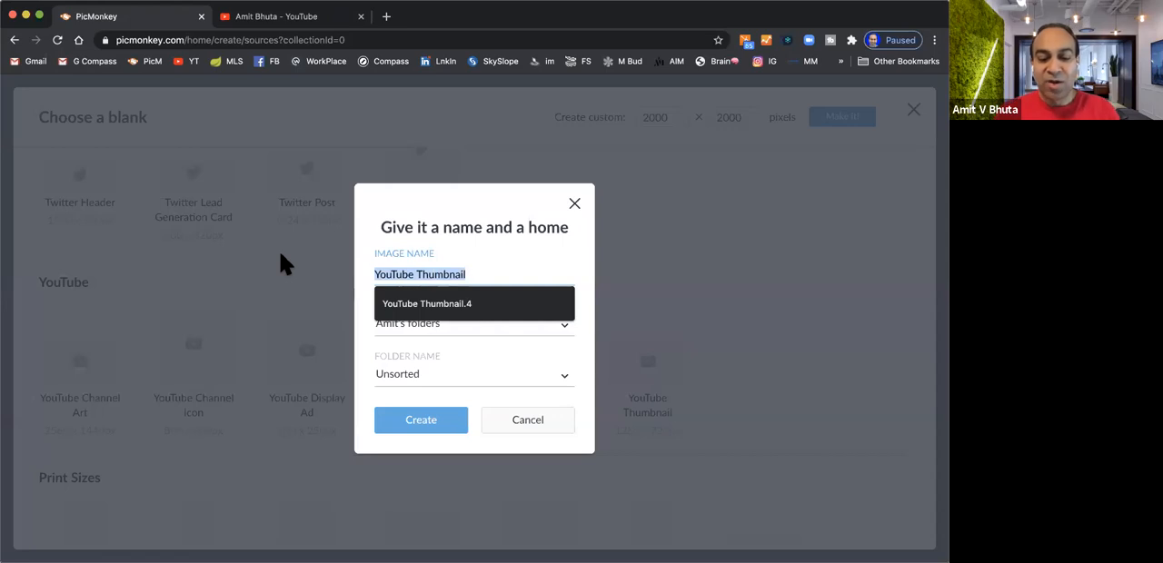
type("Thumnail Tutor")
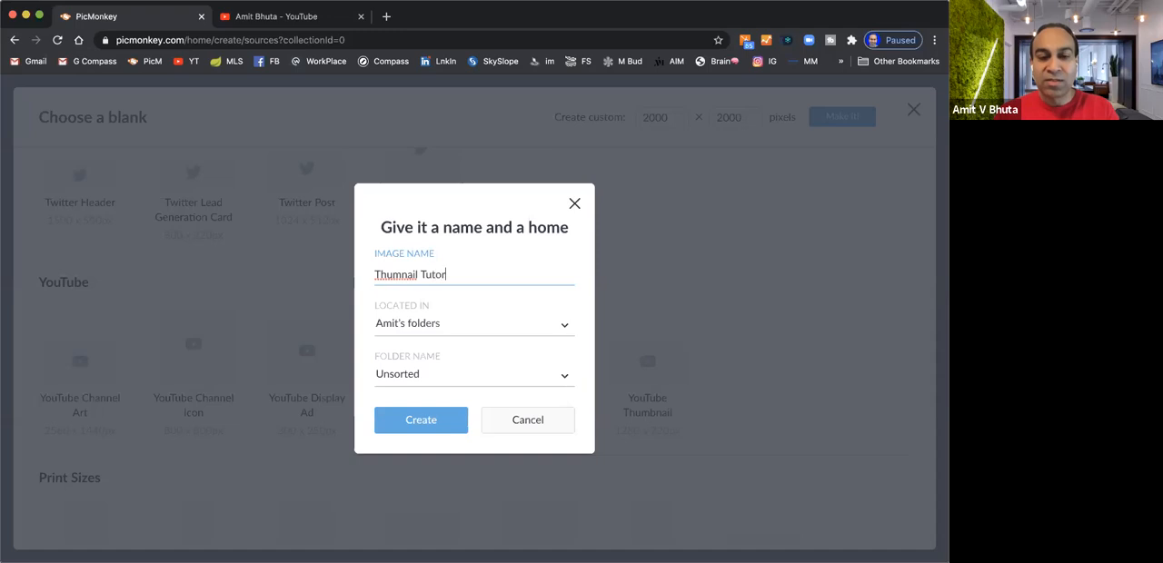
type("ial")
Set the image's location to YouTube and its folder to Thumbnails, and create the canvas
left_click(558, 327)
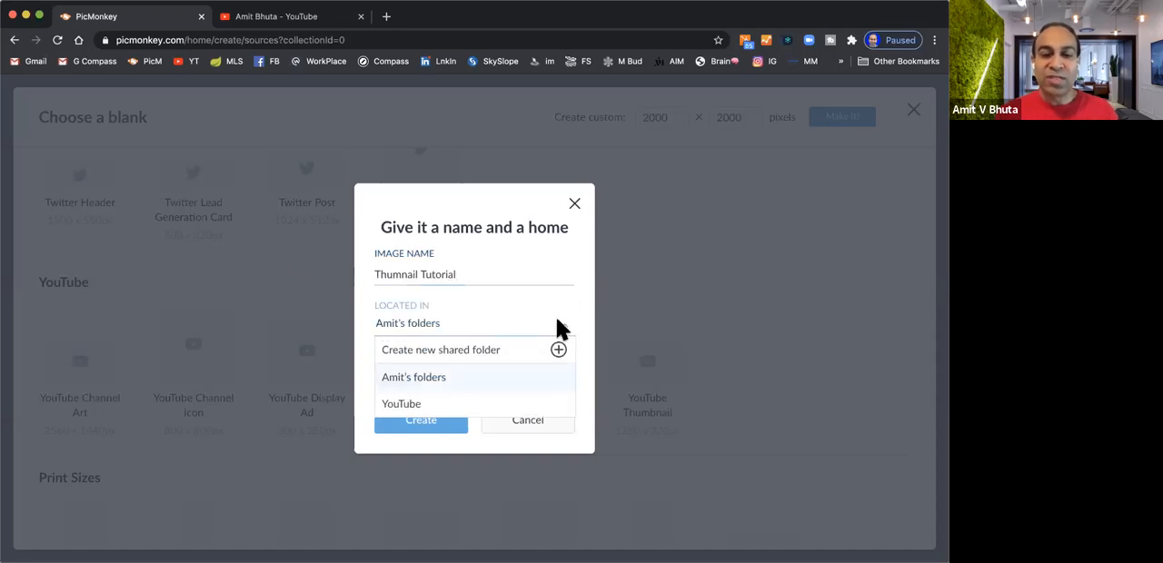
left_click(490, 403)
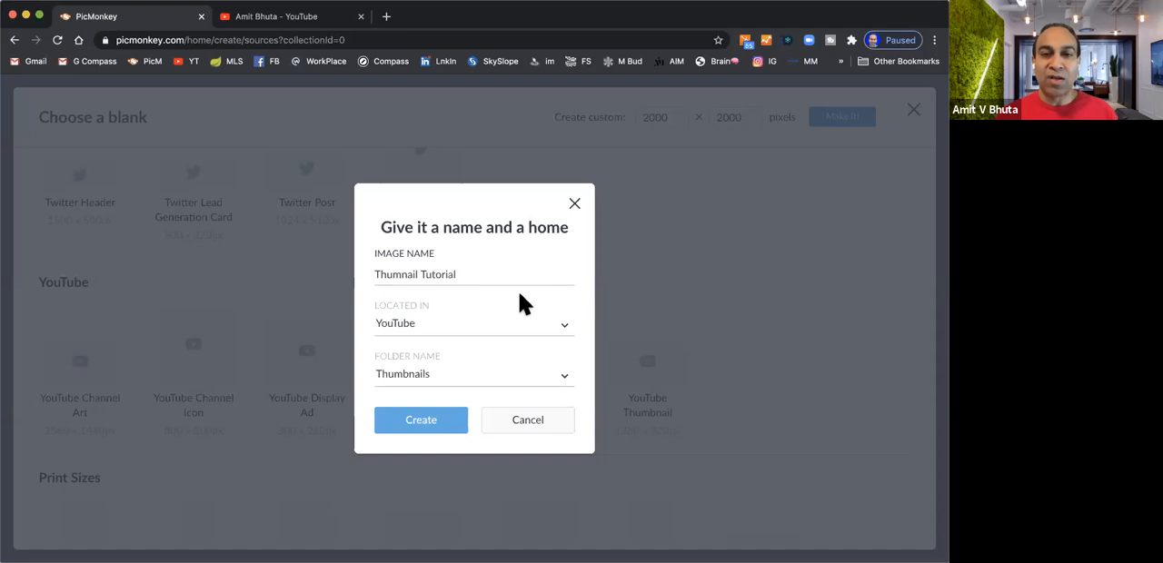
left_click(564, 381)
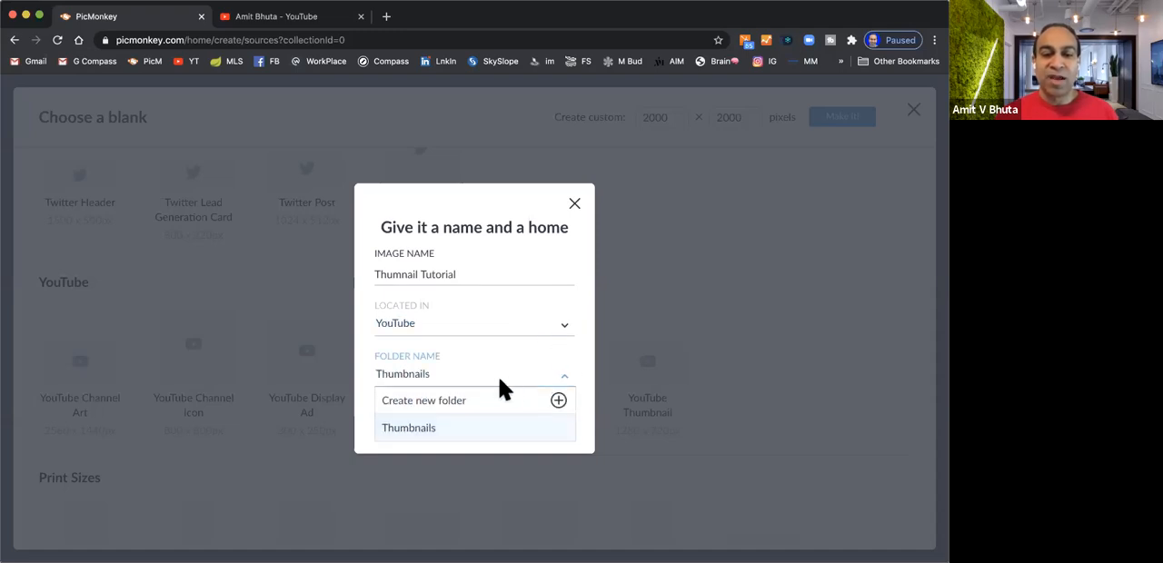
left_click(448, 435)
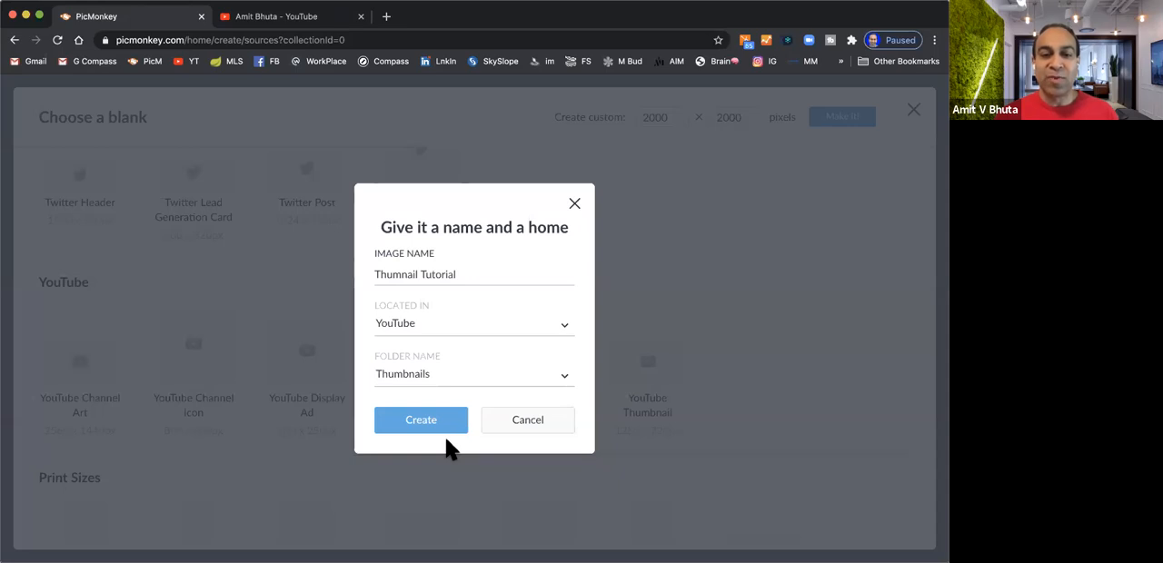
left_click(435, 422)
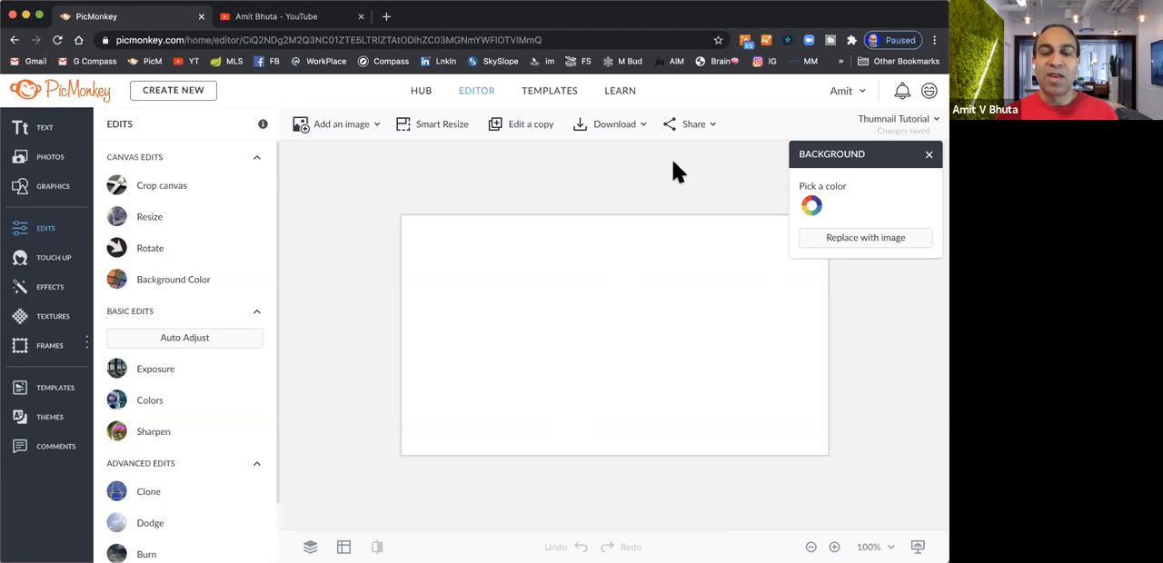
Add the barbershop photo 7.jpg from the computer's Desktop folder to the canvas
left_click(354, 130)
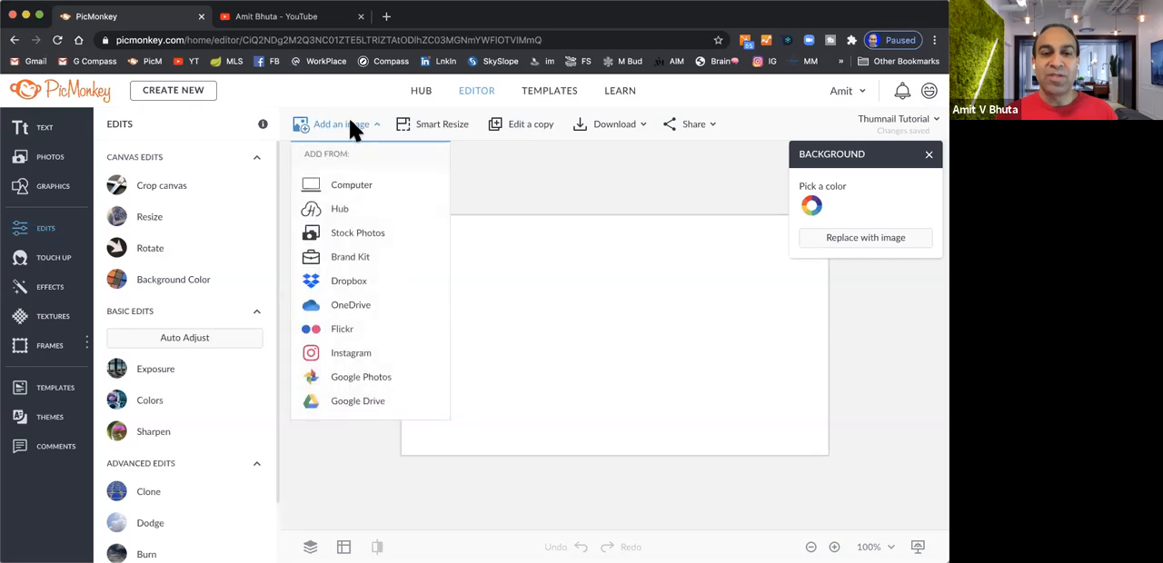
left_click(359, 190)
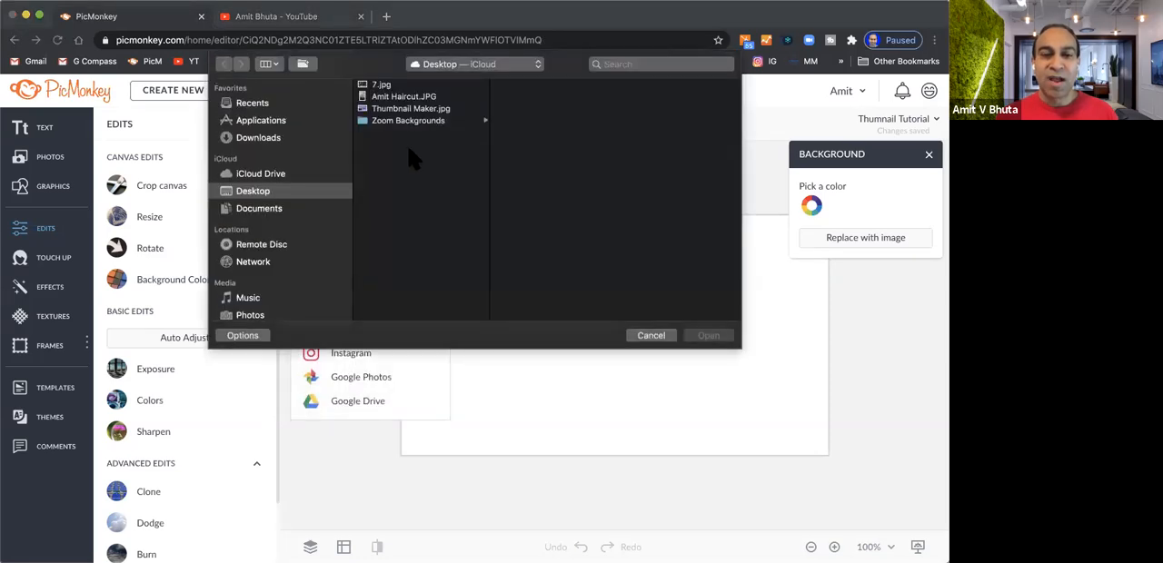
left_click(385, 86)
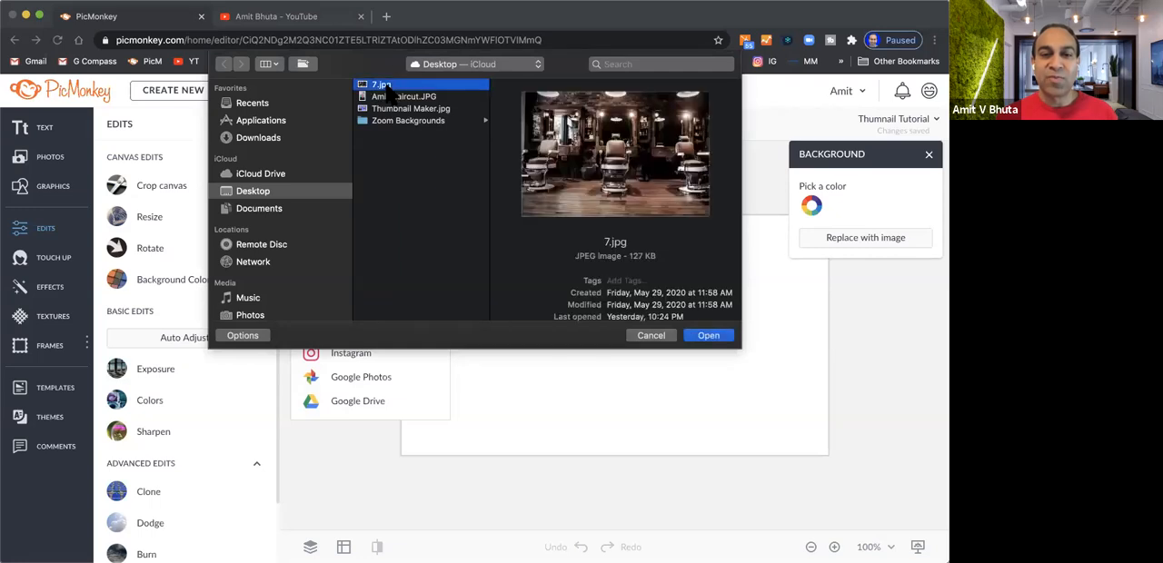
left_click(709, 336)
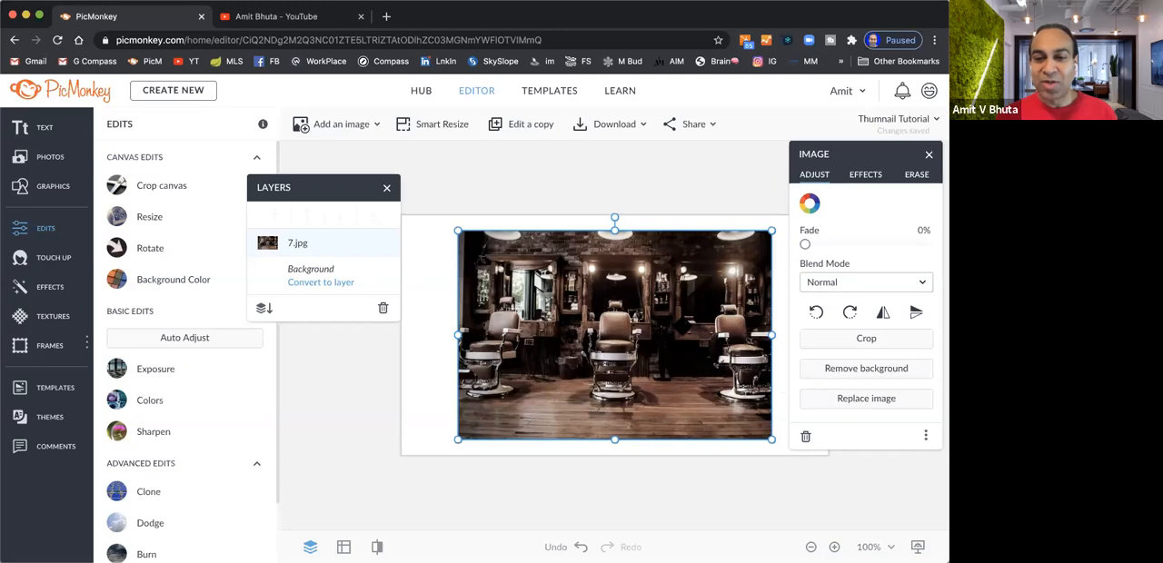
Move the image settings clear of the canvas and stretch the barbershop photo to fit all four canvas edges
left_click_drag(901, 158, 299, 282)
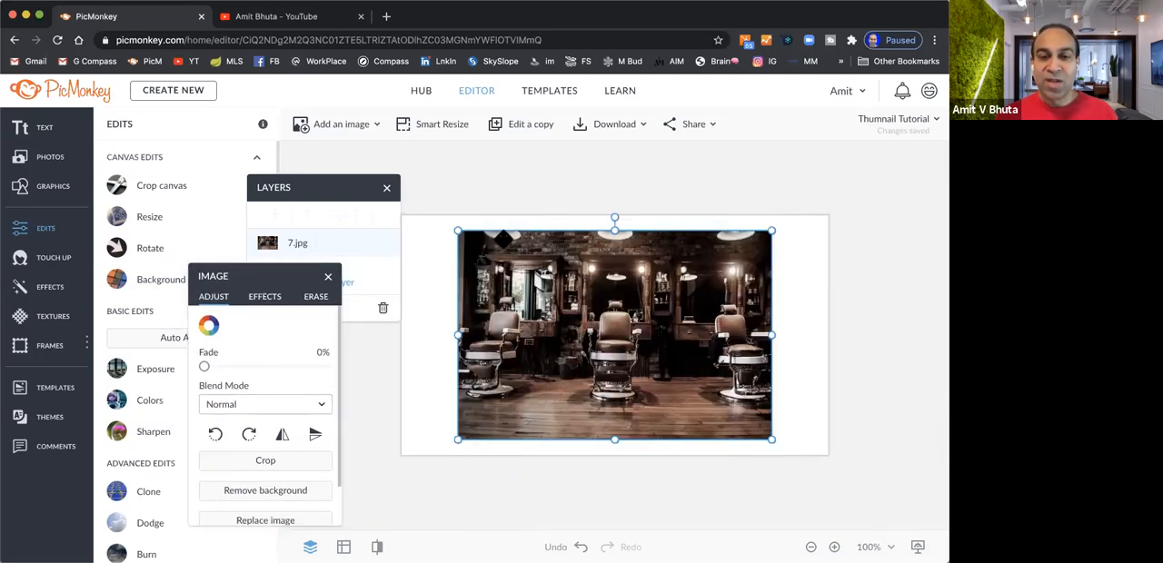
left_click_drag(455, 228, 422, 207)
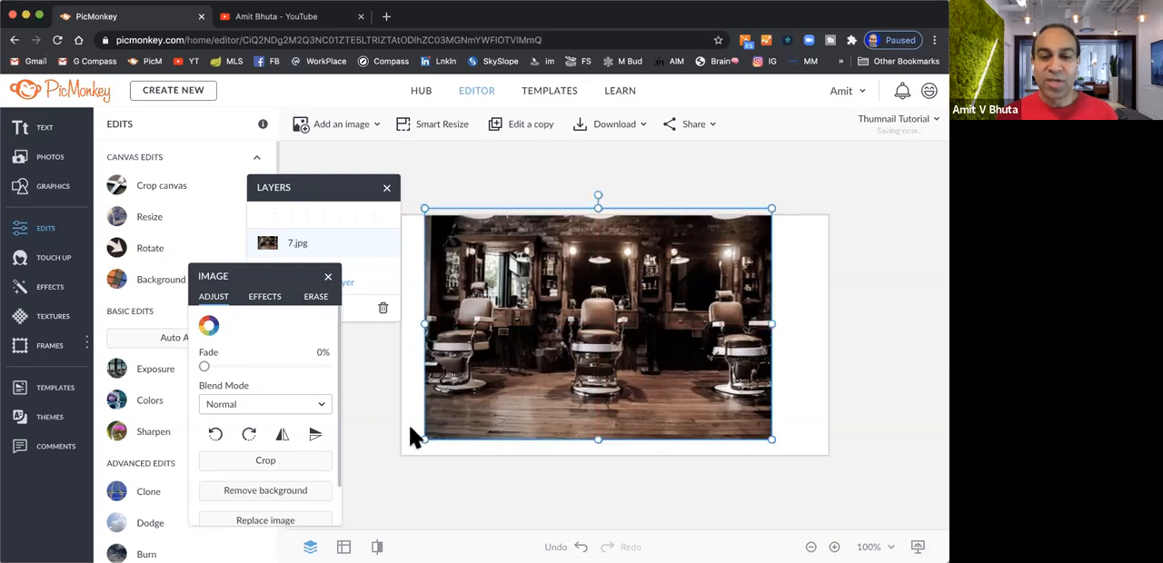
left_click_drag(423, 439, 401, 455)
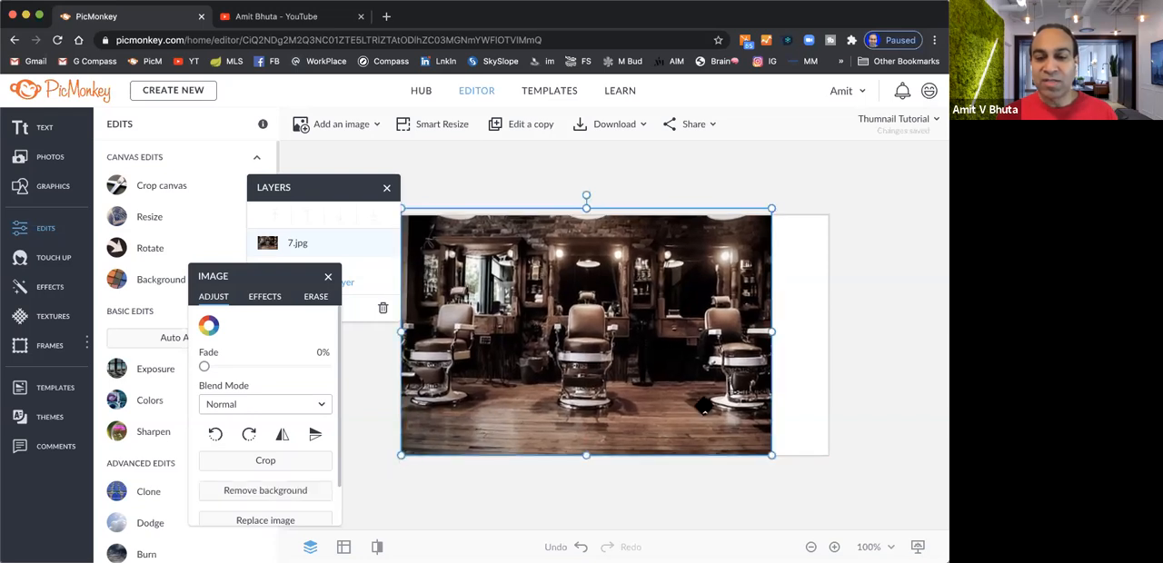
left_click_drag(772, 455, 843, 473)
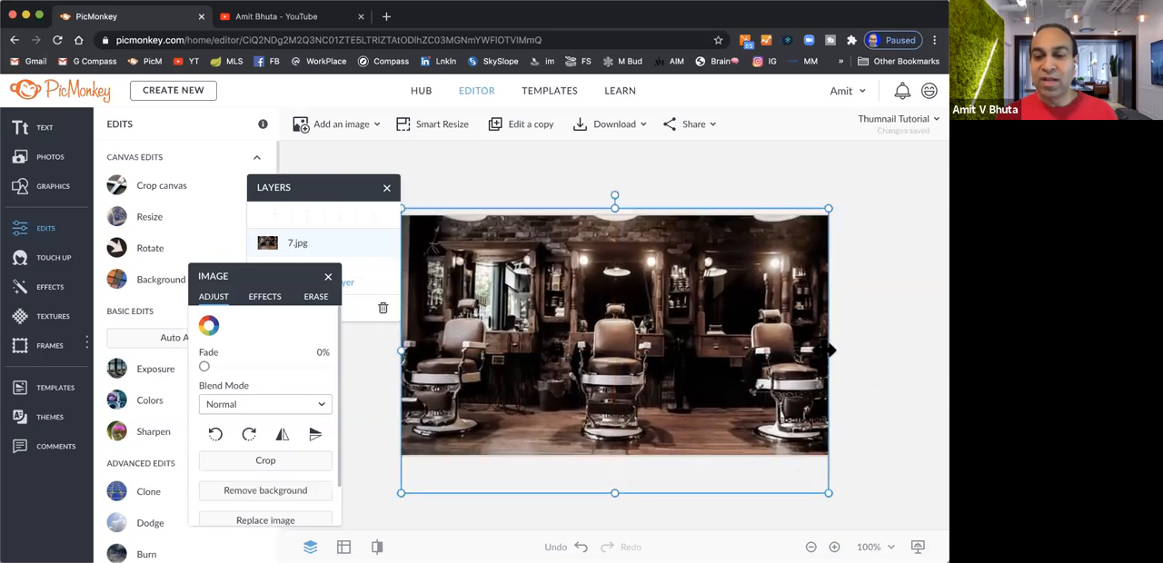
left_click_drag(833, 347, 831, 348)
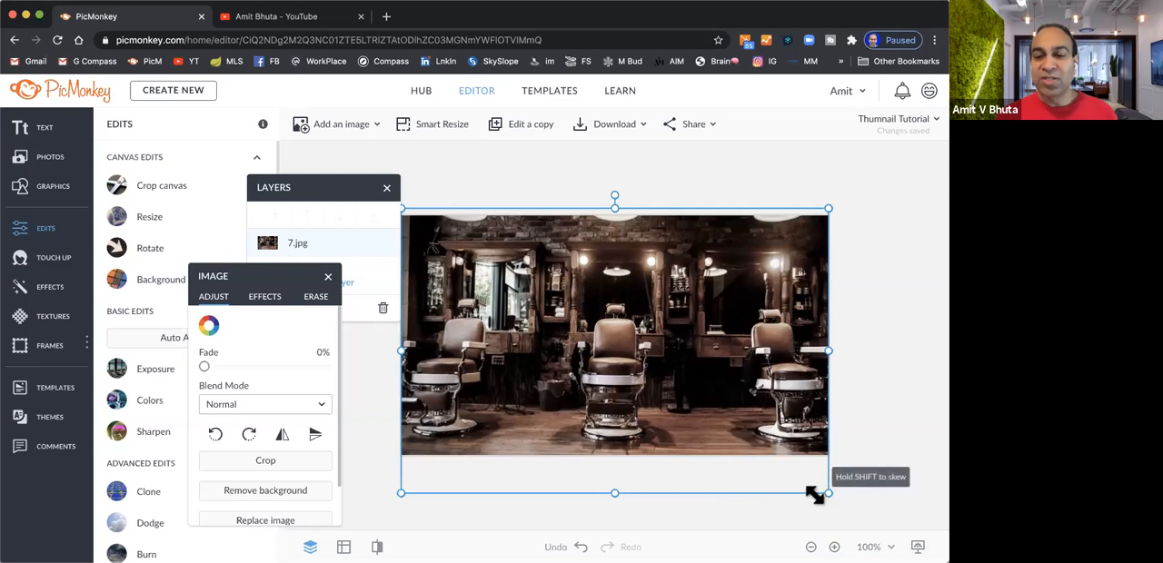
left_click_drag(613, 492, 615, 462)
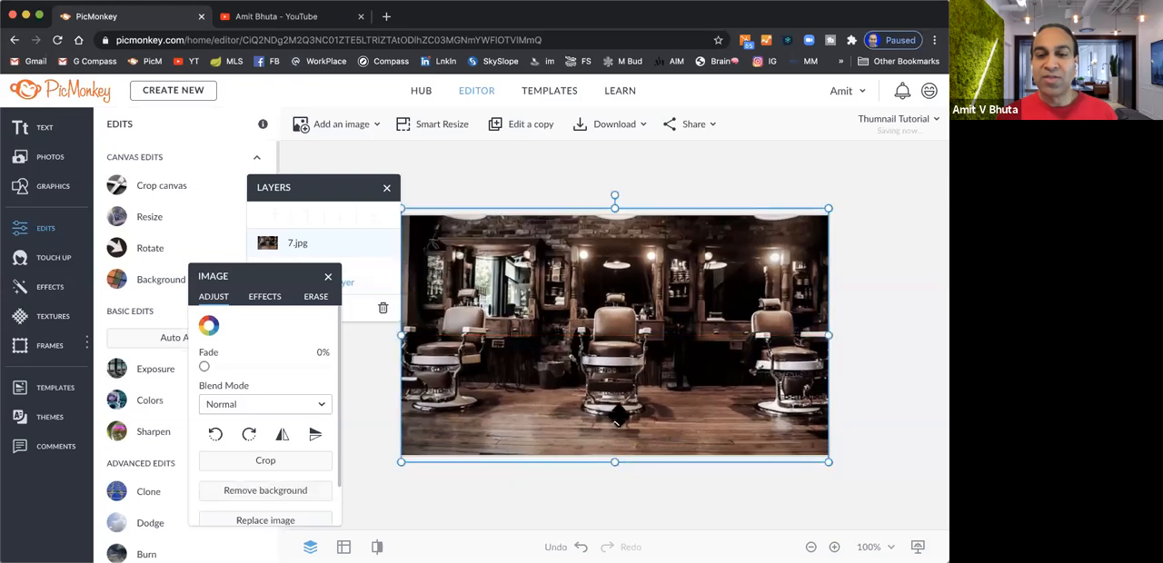
left_click_drag(612, 205, 613, 213)
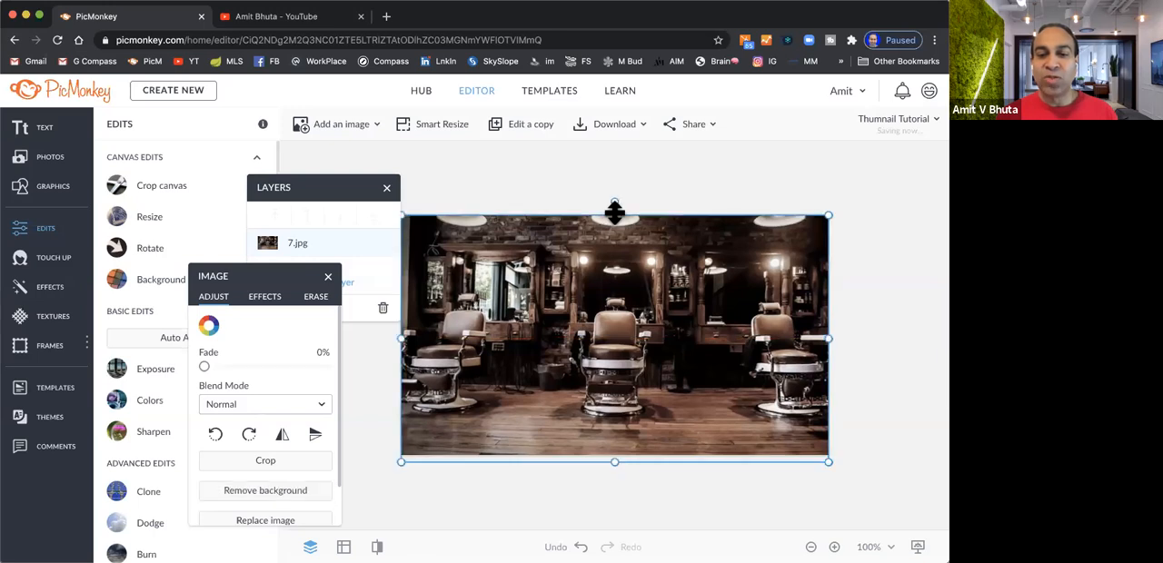
left_click_drag(616, 465, 616, 456)
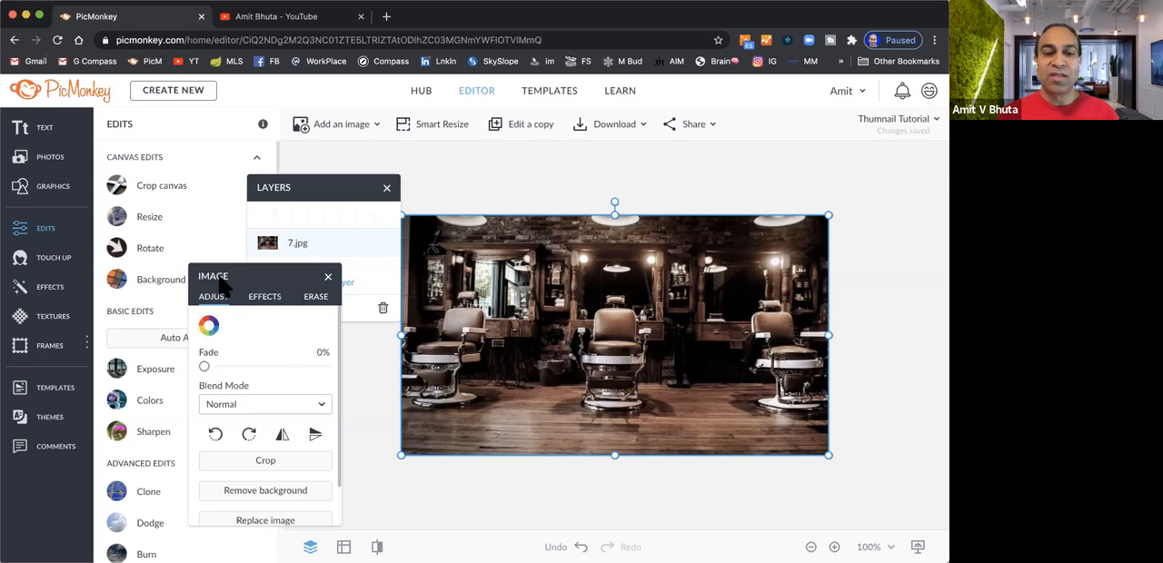
Try recently used tints on the barbershop photo and recolor it with the pink shade #bc1c66
left_click(208, 328)
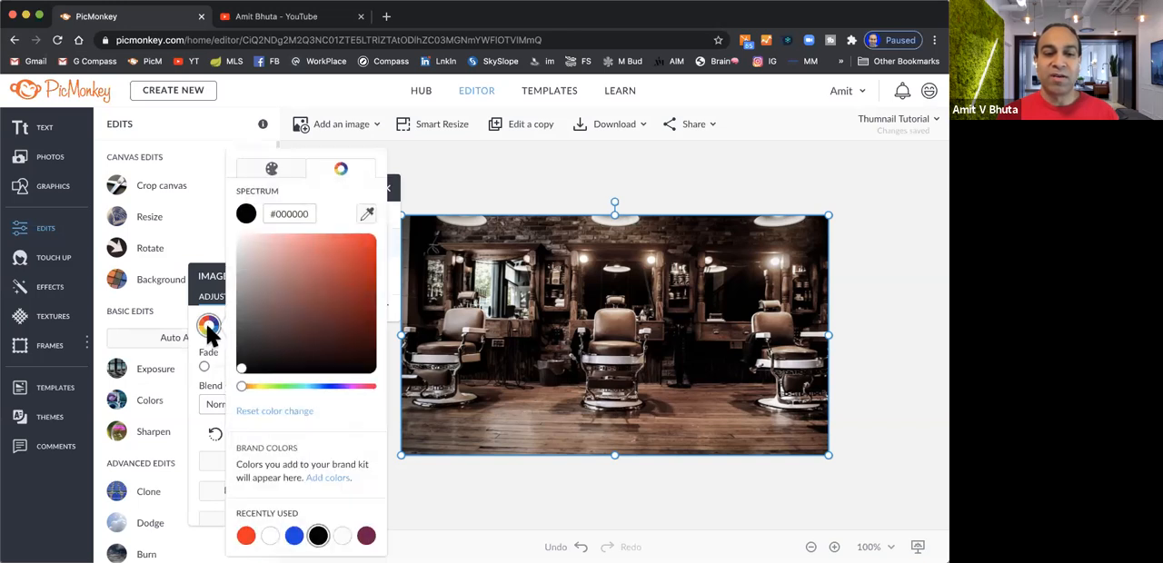
left_click(293, 536)
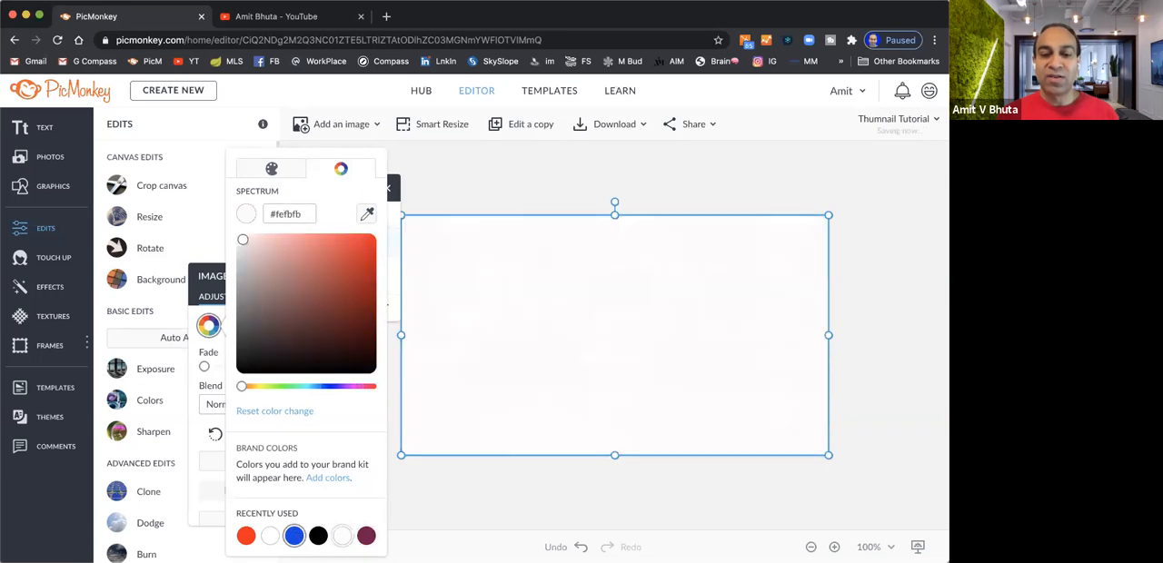
left_click(366, 536)
left_click_drag(360, 386, 362, 388)
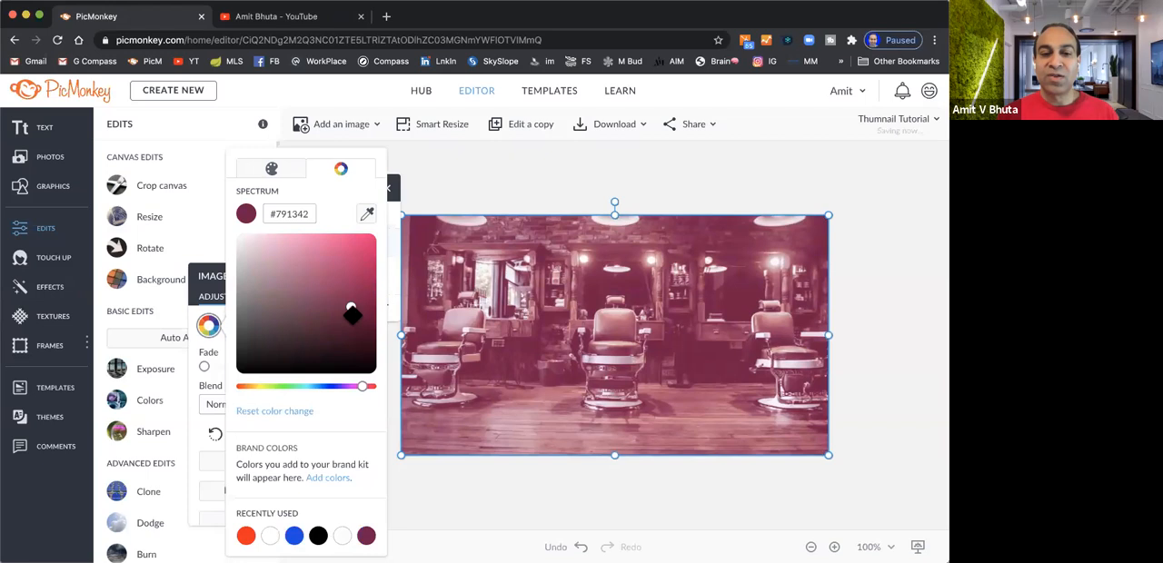
left_click_drag(352, 310, 353, 274)
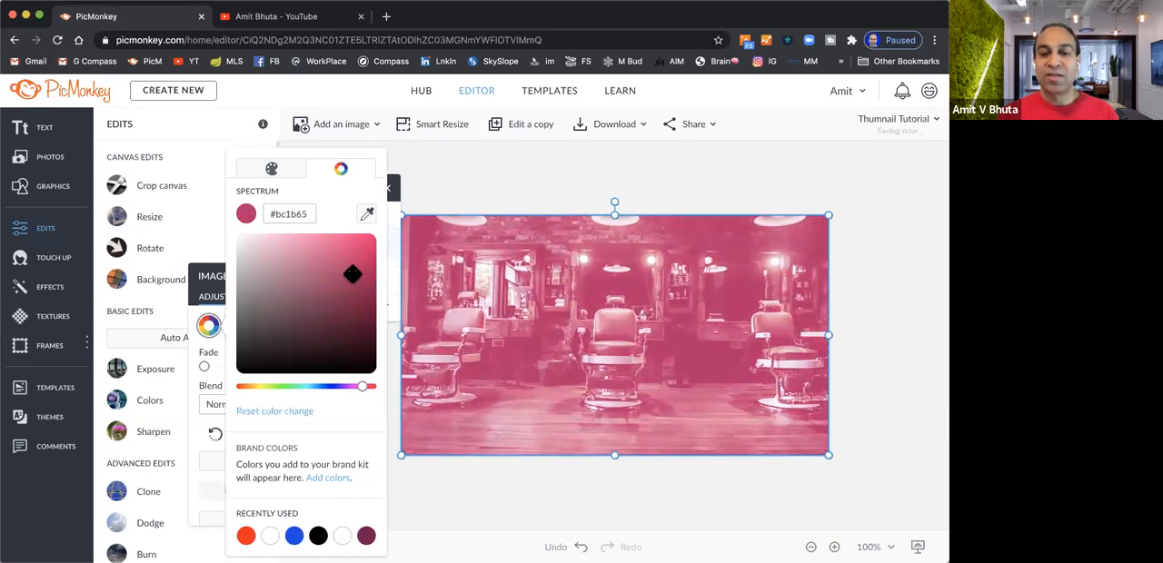
left_click(452, 500)
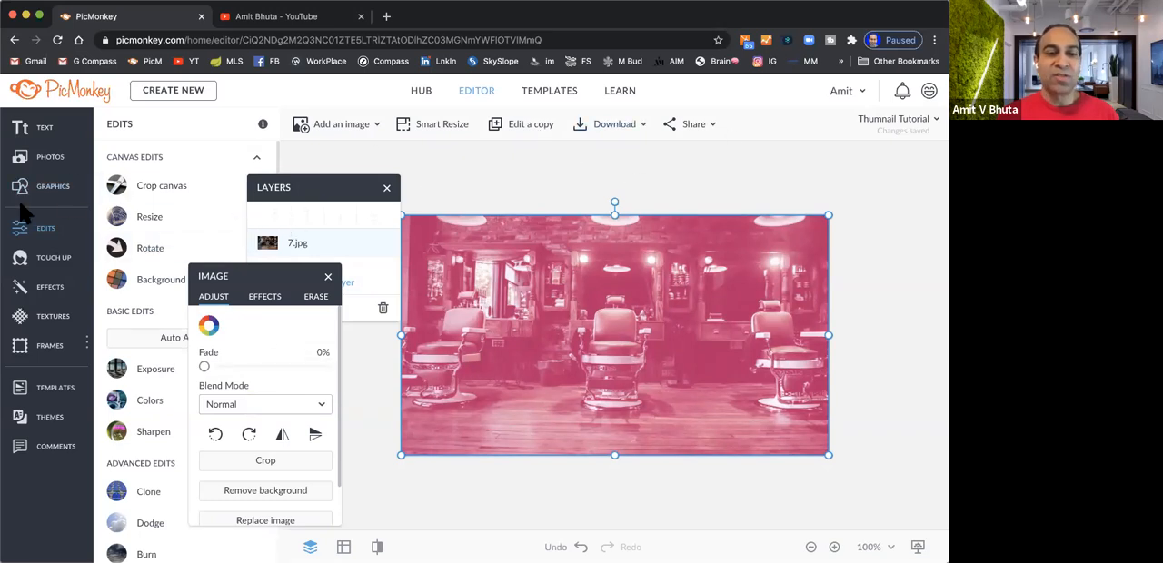
Add the haircut portrait JPG from the computer's Desktop folder as a graphic and remove its background
left_click(52, 191)
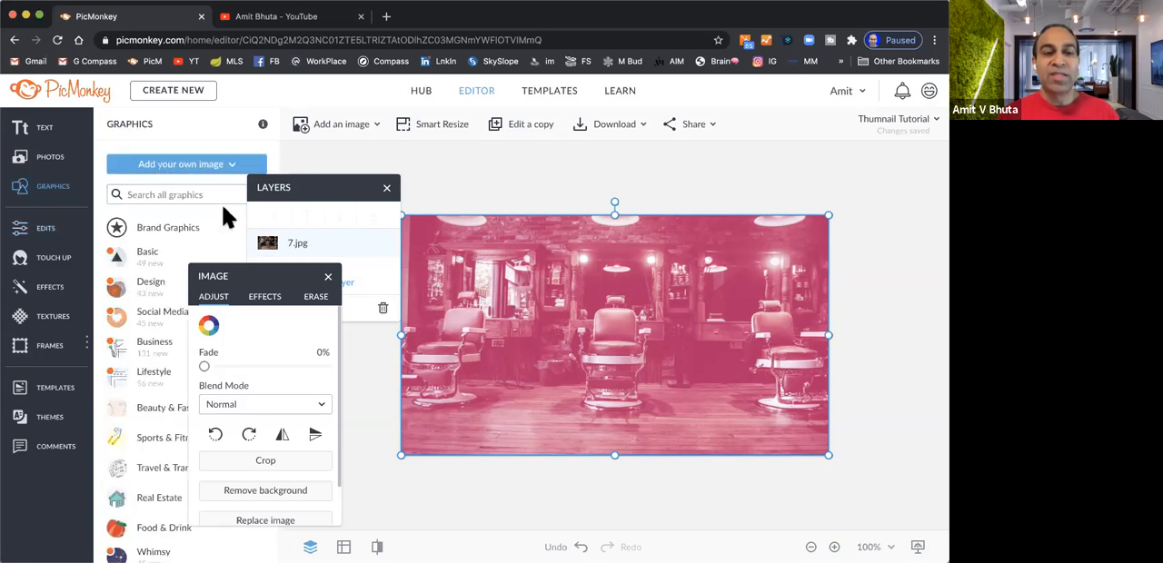
left_click(195, 166)
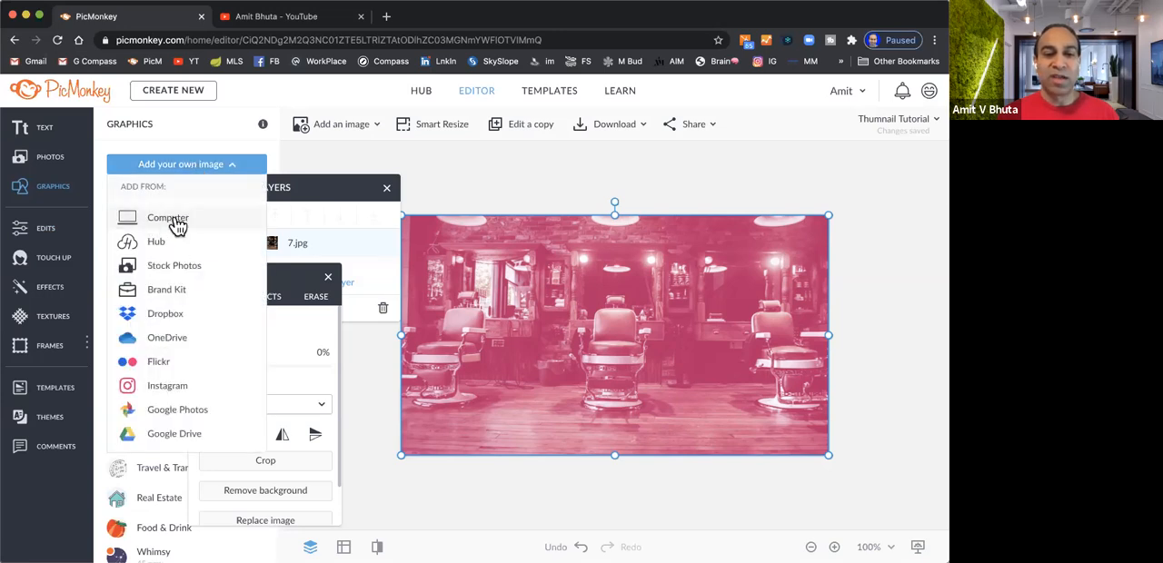
left_click(173, 223)
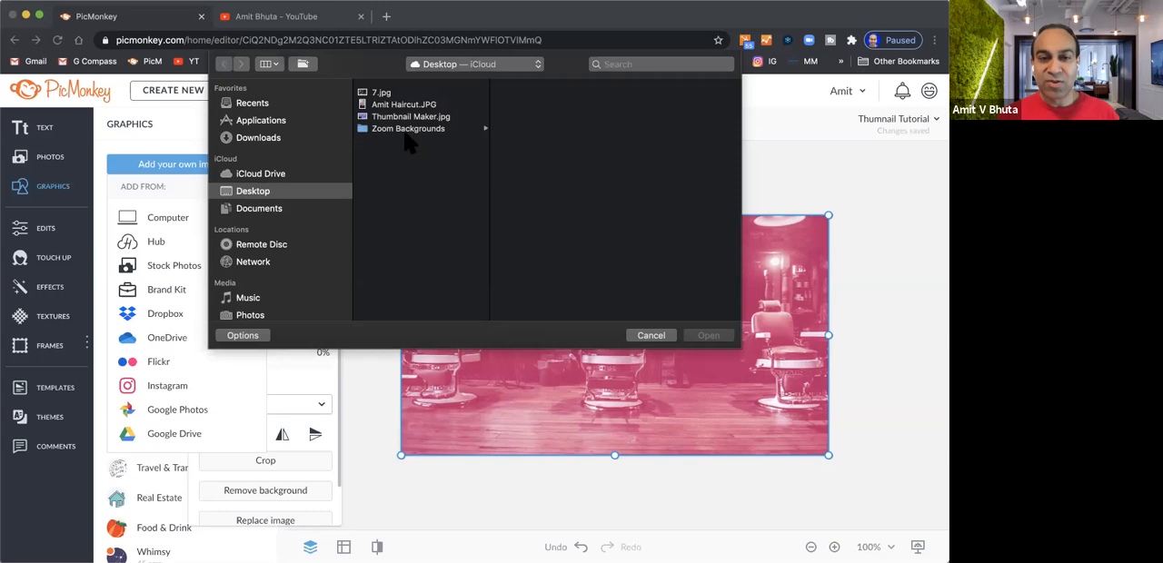
left_click(411, 97)
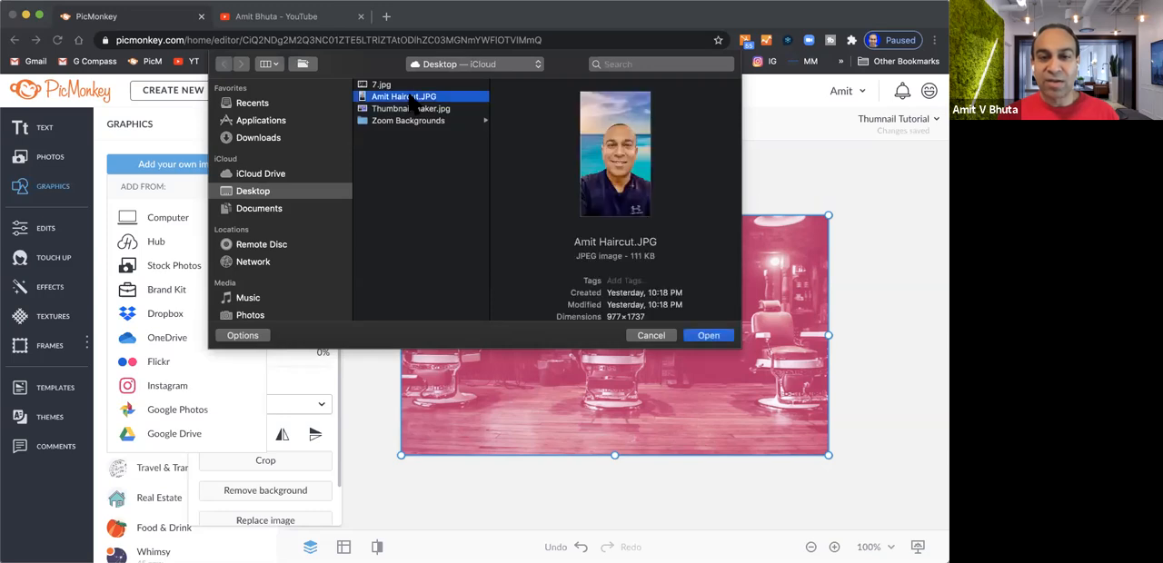
left_click(709, 336)
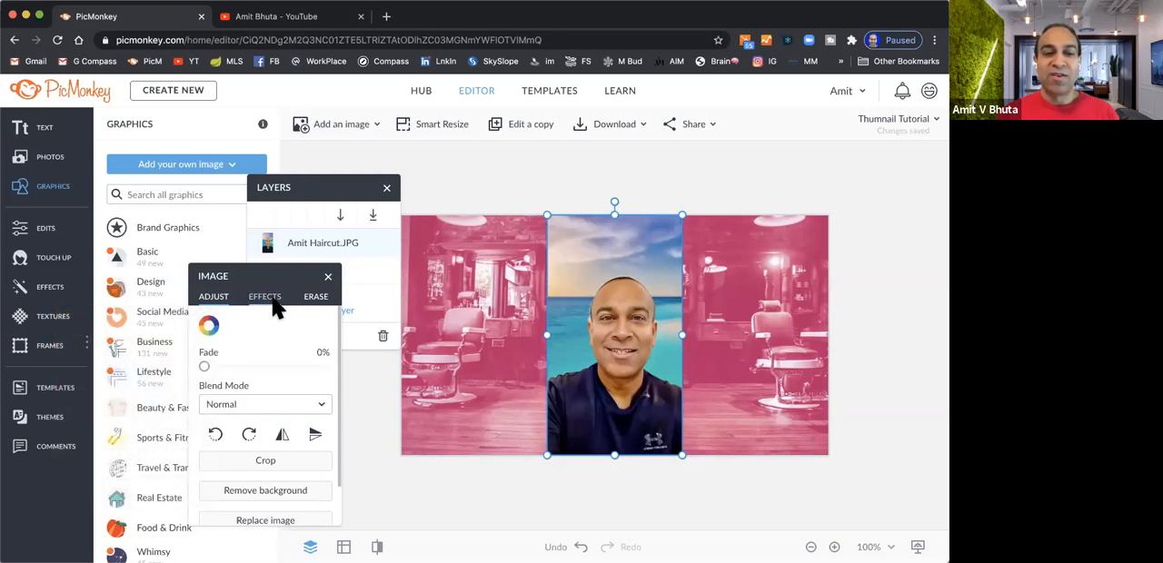
left_click(287, 495)
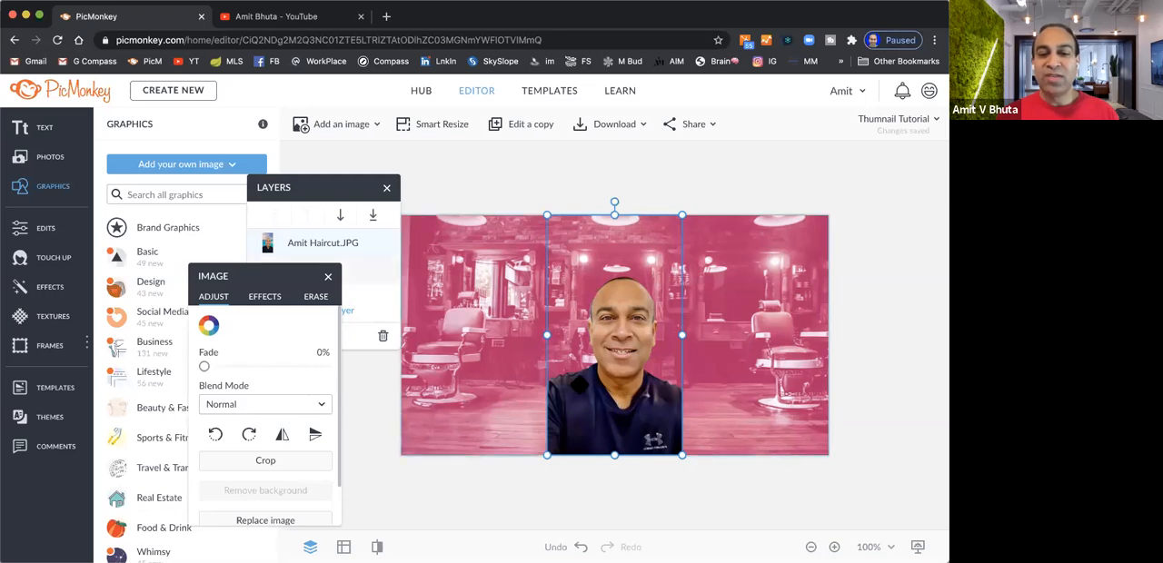
Move the portrait cutout to the canvas's left edge and enlarge it to nearly half the canvas width, with the head near the top
left_click_drag(605, 381, 458, 389)
left_click_drag(536, 221, 615, 161)
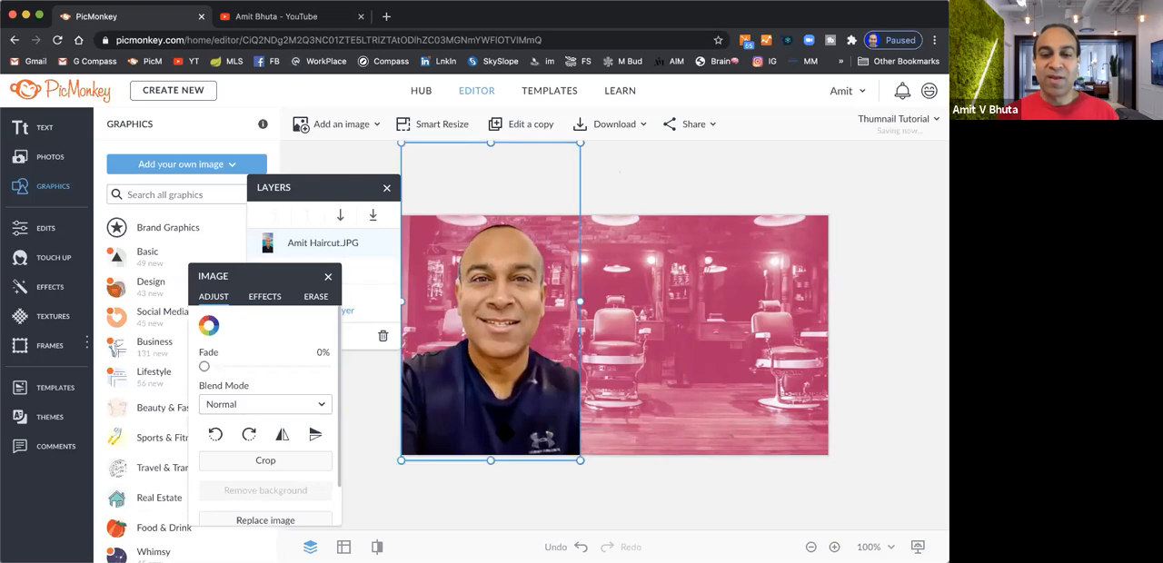
left_click_drag(500, 435, 502, 458)
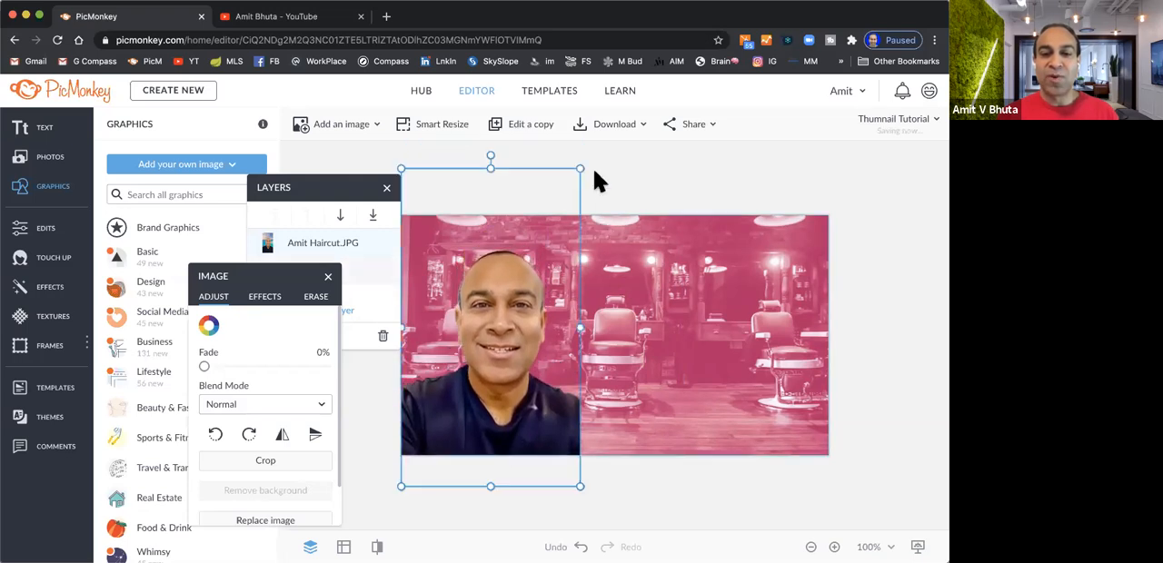
left_click_drag(580, 169, 615, 145)
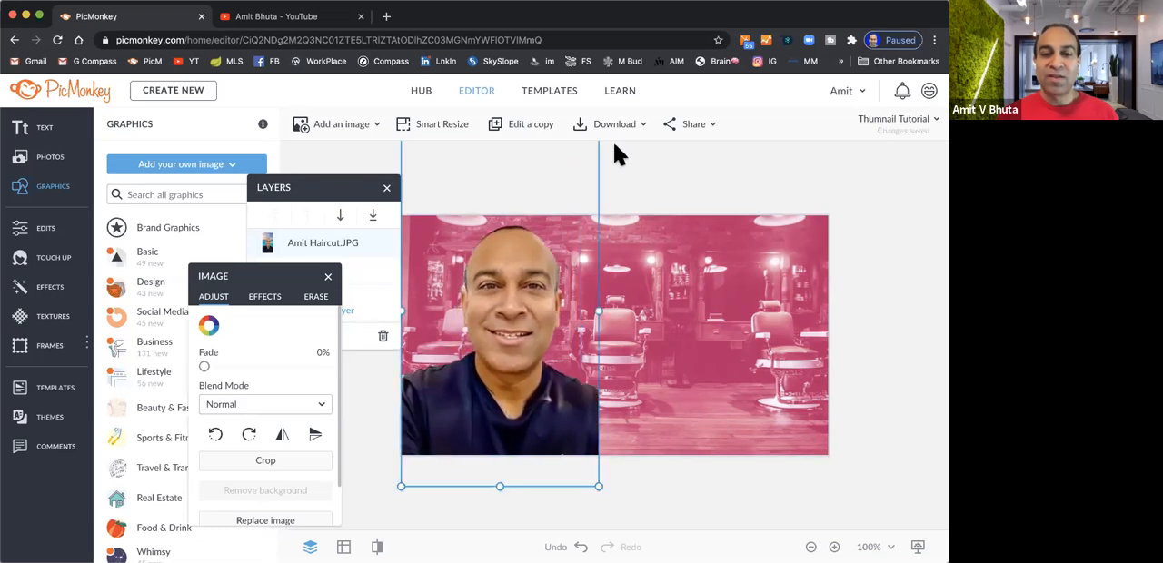
left_click(636, 193)
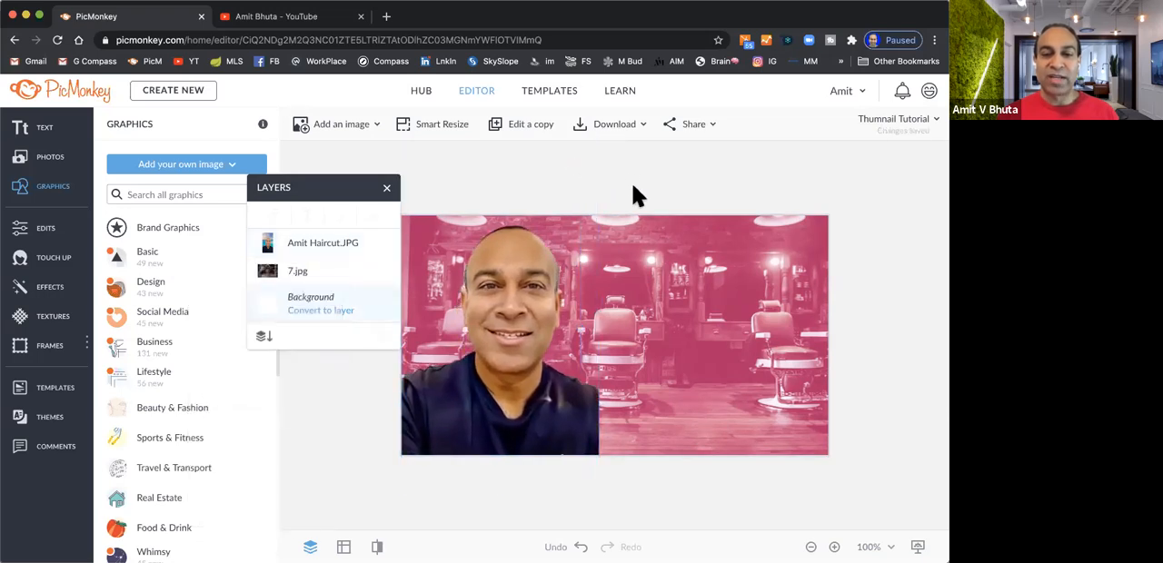
left_click(502, 318)
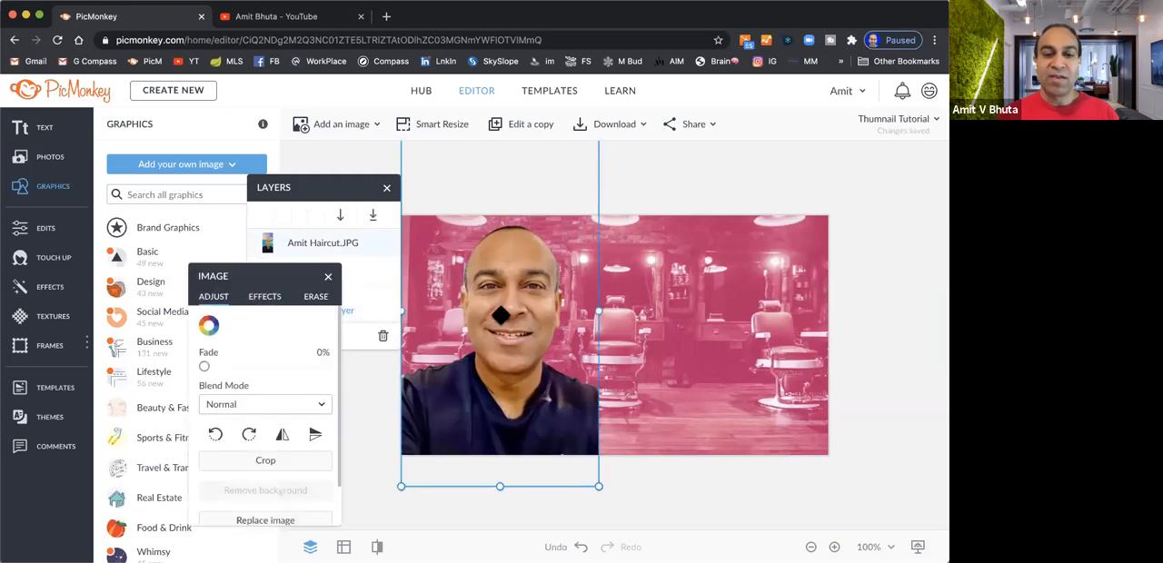
left_click(374, 401)
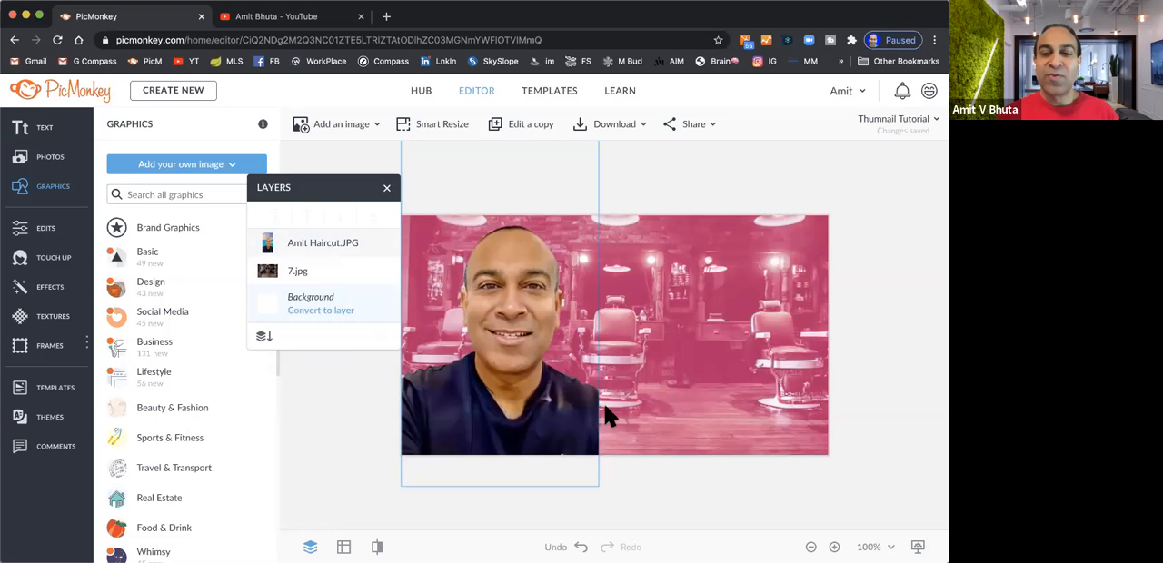
left_click(695, 341)
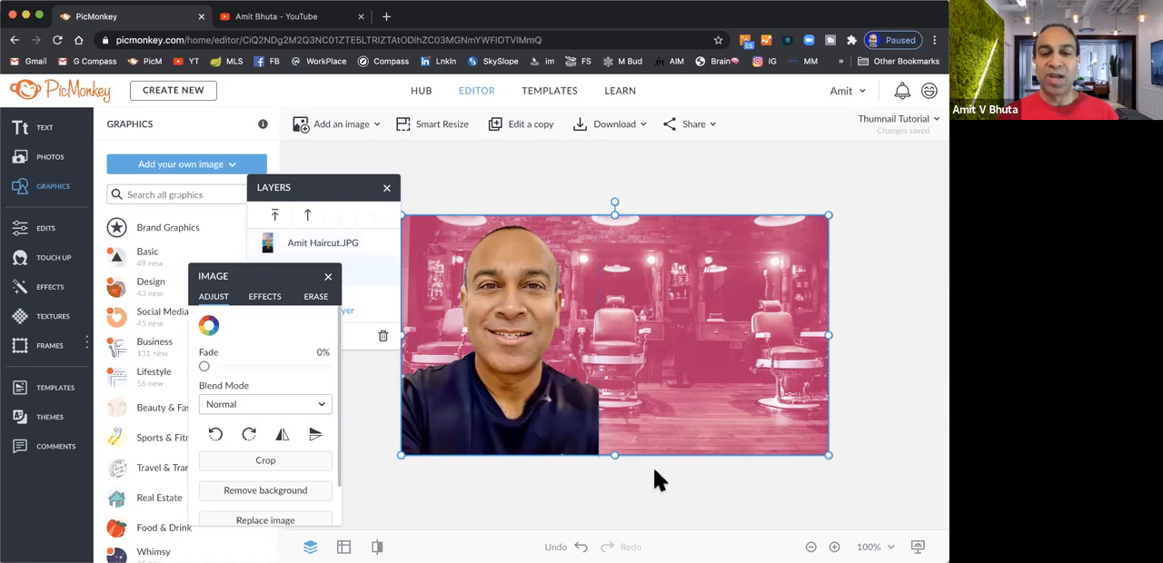
left_click(367, 461)
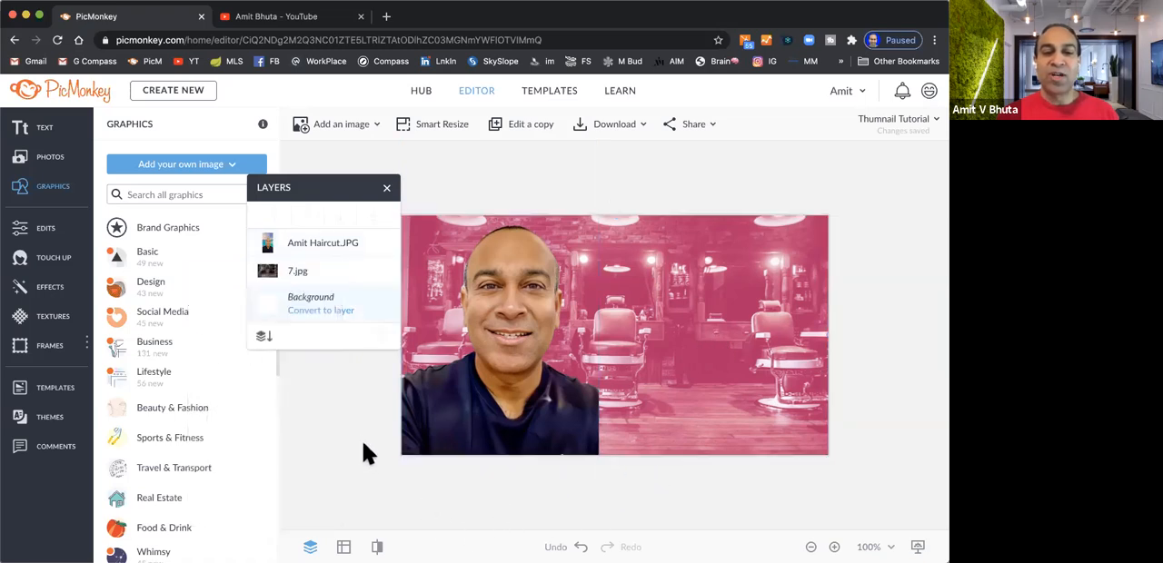
Add an outline effect to the portrait cutout and color it white, #ffffff
left_click(354, 250)
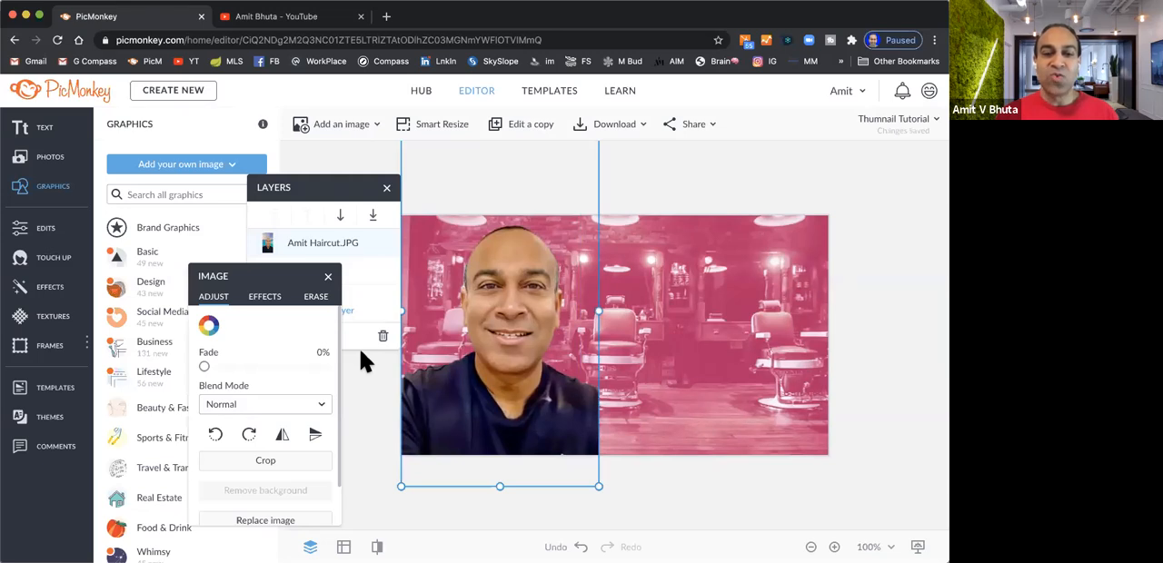
left_click(266, 297)
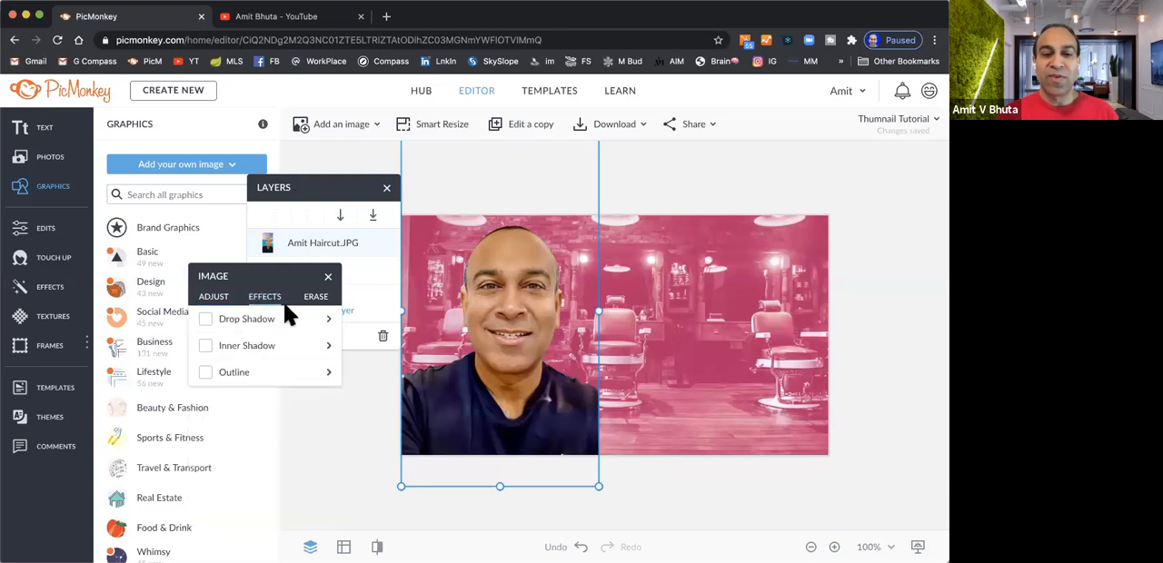
left_click(207, 375)
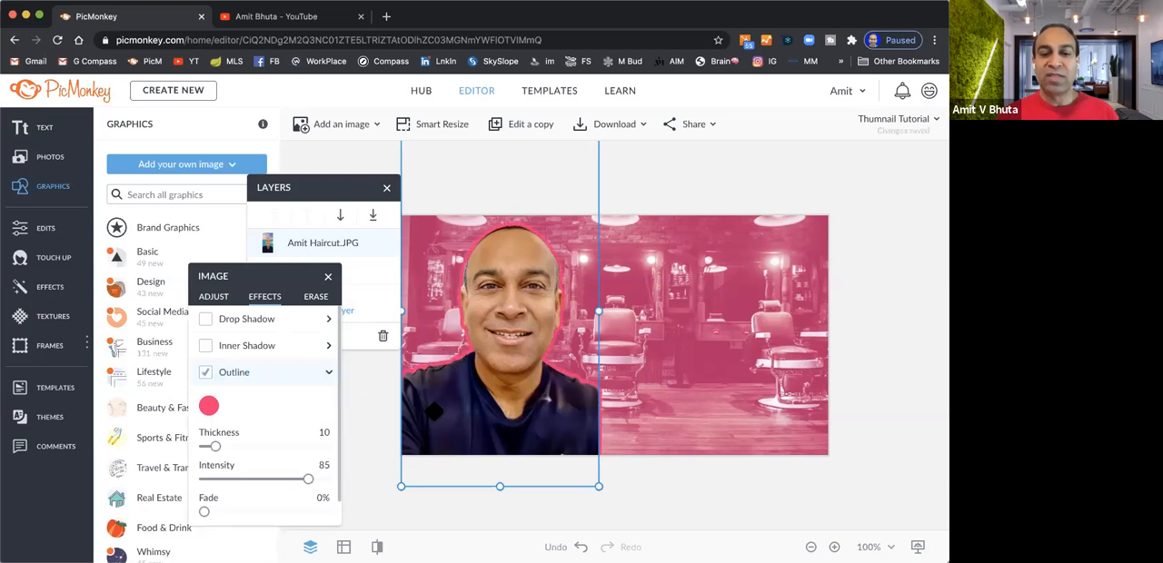
left_click(210, 408)
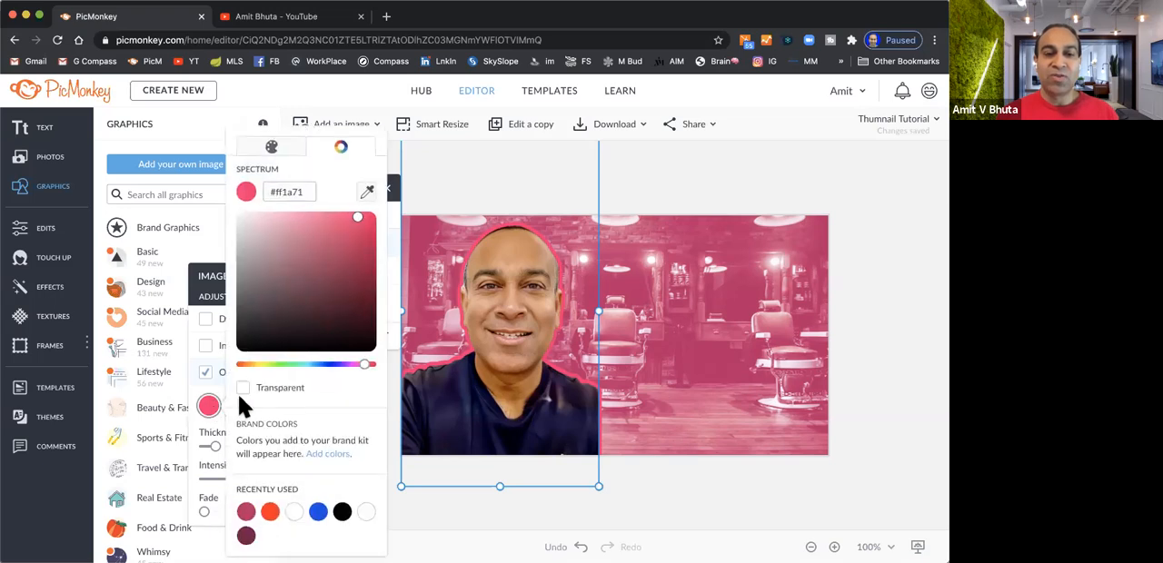
left_click(295, 514)
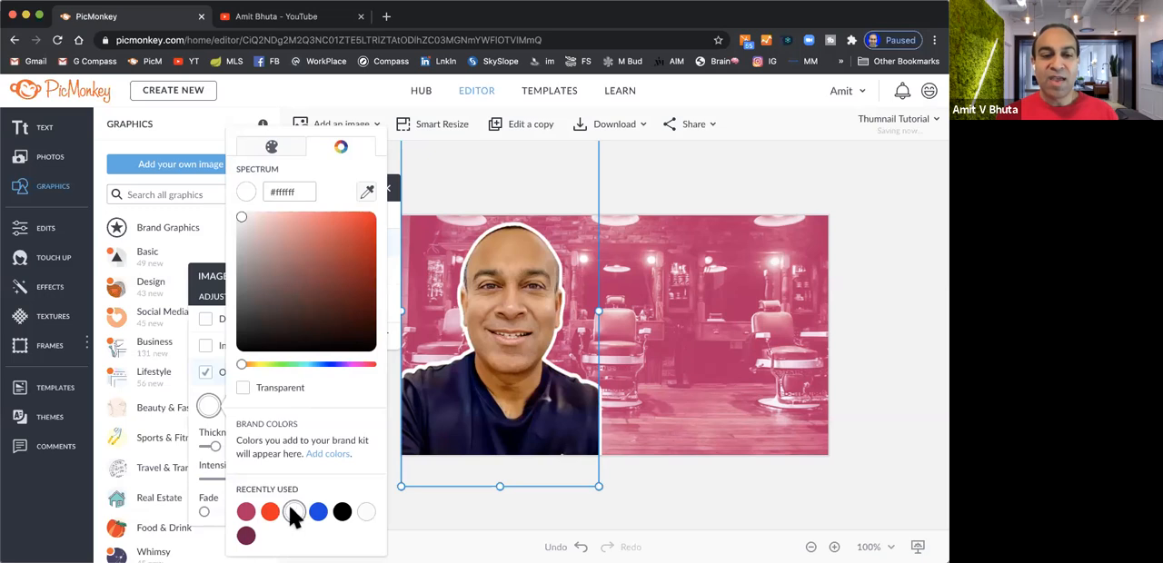
left_click(200, 427)
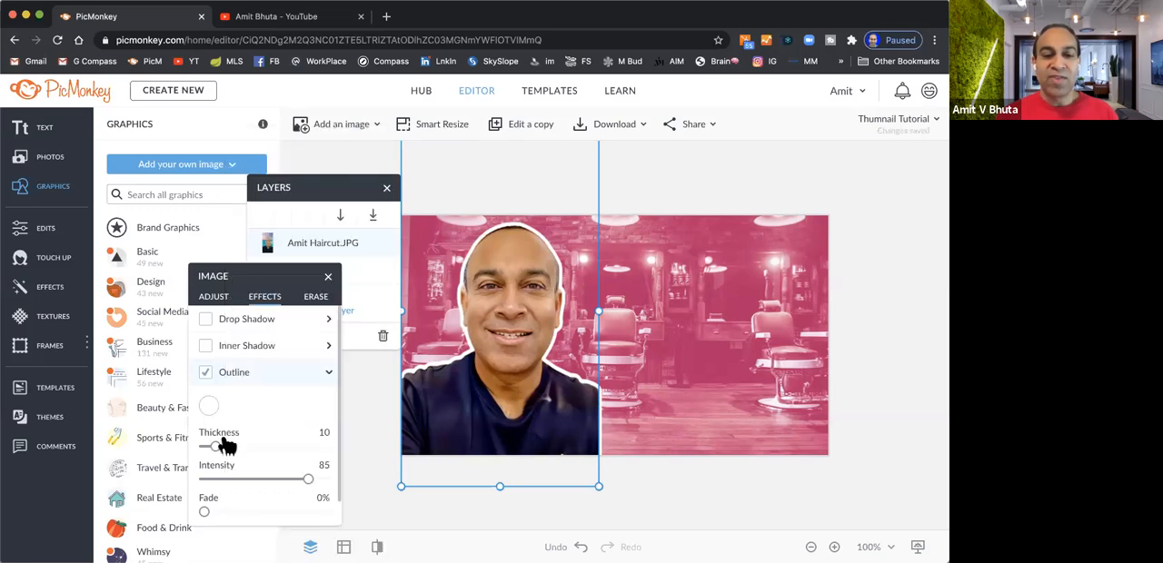
Try out thicker and thinner outlines on the portrait cutout, ending at a thickness of 10
left_click(292, 432)
left_click(291, 433)
left_click(292, 433)
left_click(292, 432)
double_click(292, 432)
triple_click(291, 433)
double_click(291, 432)
double_click(292, 432)
double_click(277, 433)
double_click(277, 433)
double_click(278, 433)
left_click(277, 432)
double_click(277, 433)
left_click(277, 432)
left_click(277, 433)
left_click(277, 433)
left_click(277, 432)
left_click(291, 433)
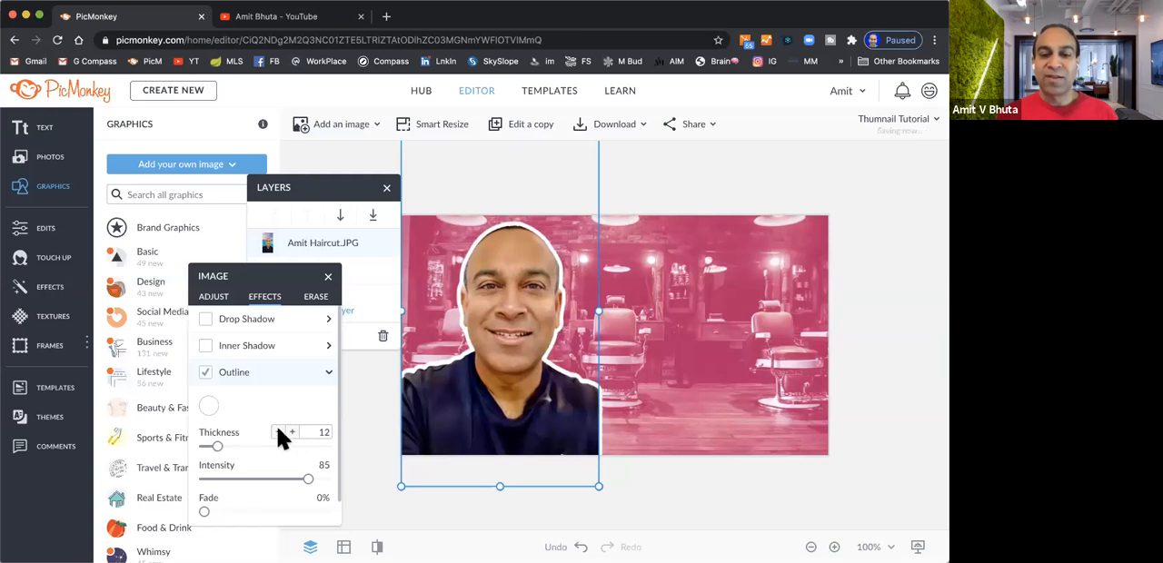
left_click(278, 433)
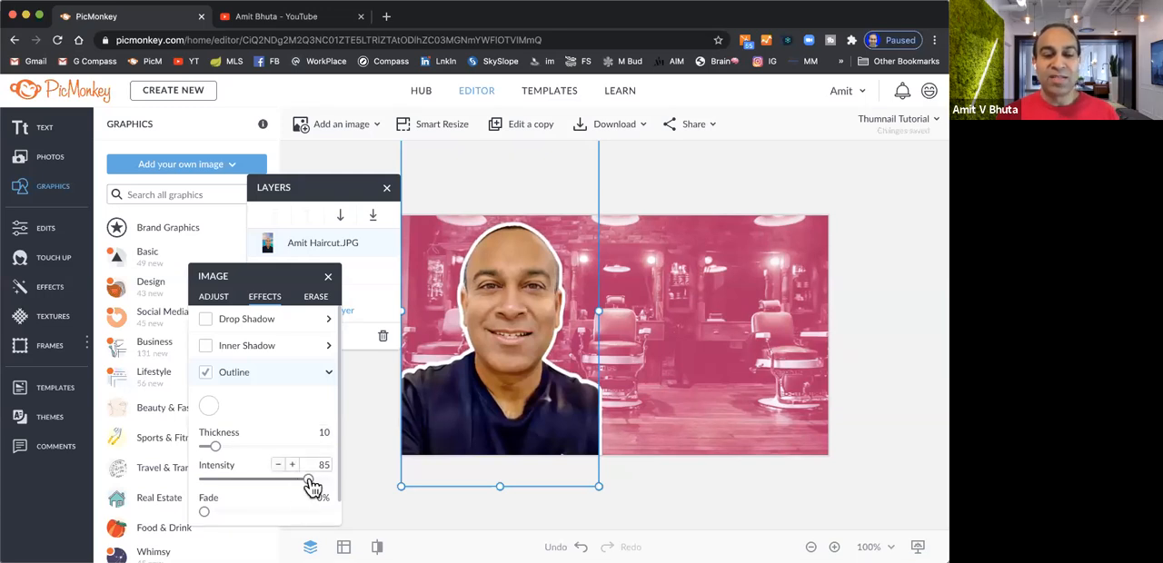
Try an outline intensity of 93 on the portrait cutout and return it to 85
left_click(292, 465)
left_click(292, 465)
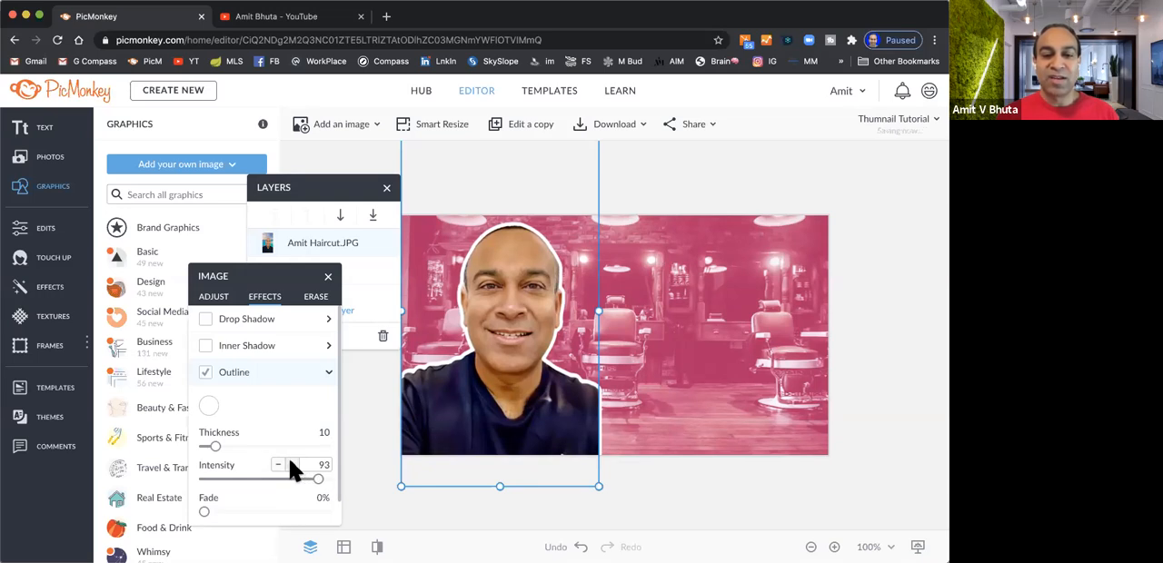
left_click(280, 468)
left_click(281, 468)
left_click(280, 468)
left_click(281, 468)
Set the portrait outline's thickness to 12 and deselect the portrait
left_click(289, 432)
left_click(289, 431)
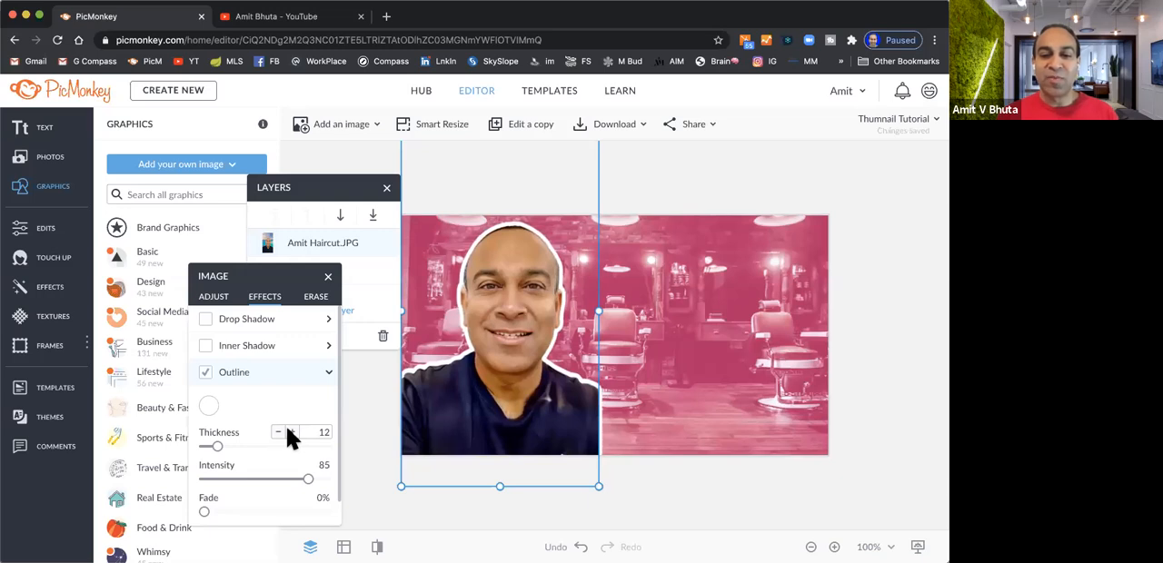
left_click(359, 395)
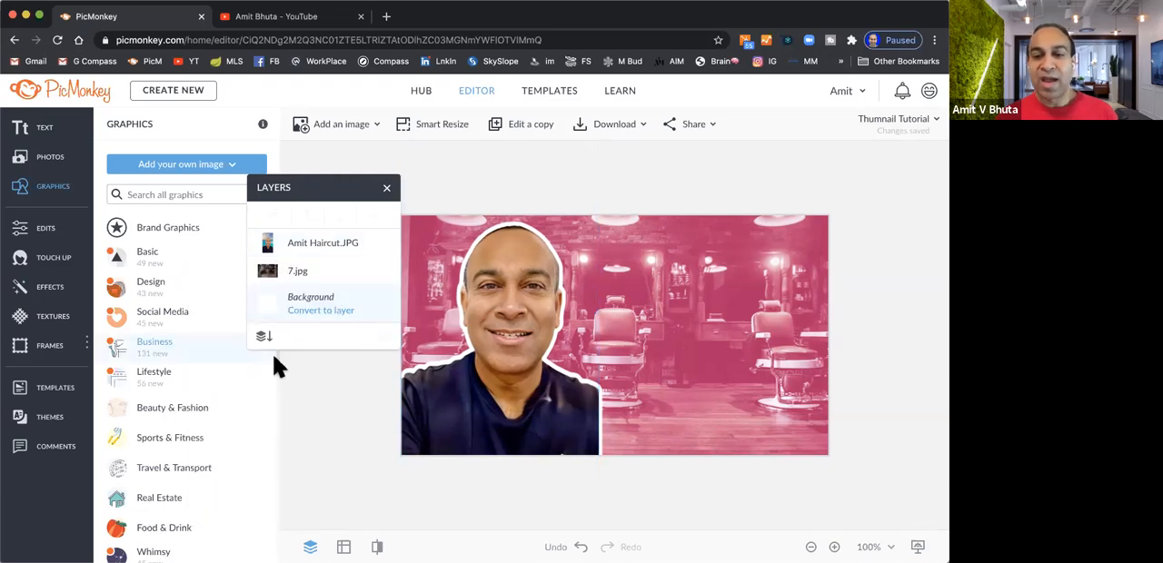
Add a text box in Arial Black and place it beside the portrait's head in the upper right part of the canvas
left_click(41, 136)
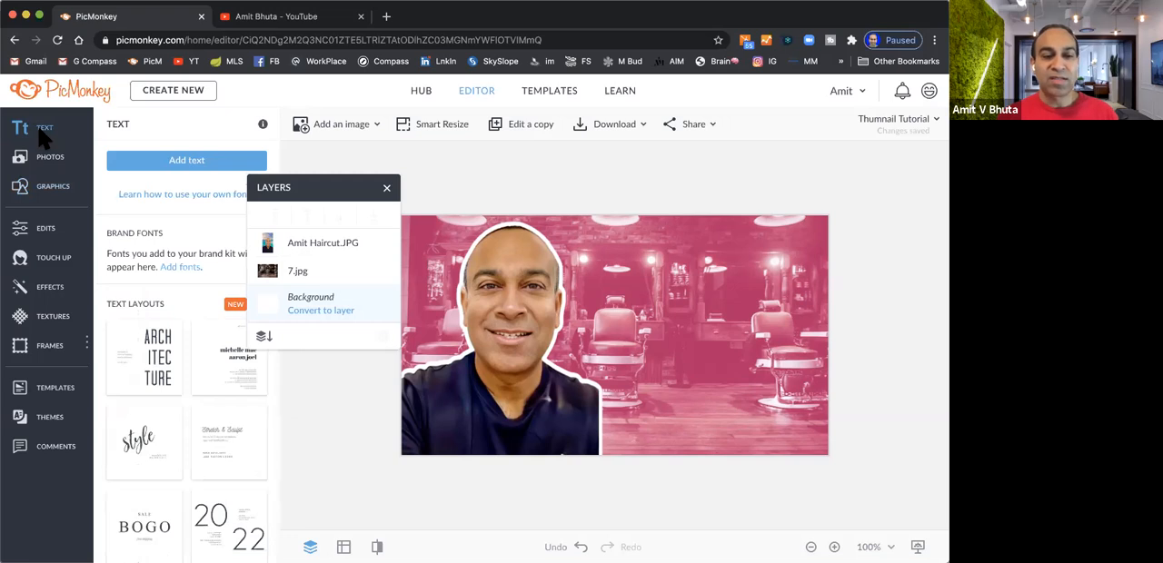
left_click(210, 162)
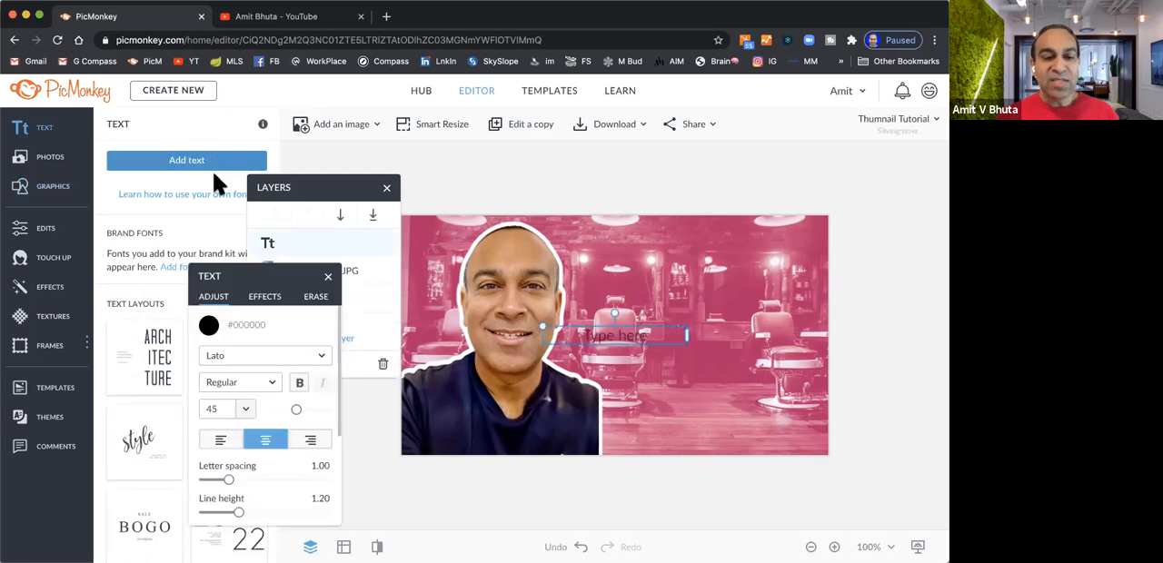
left_click(325, 356)
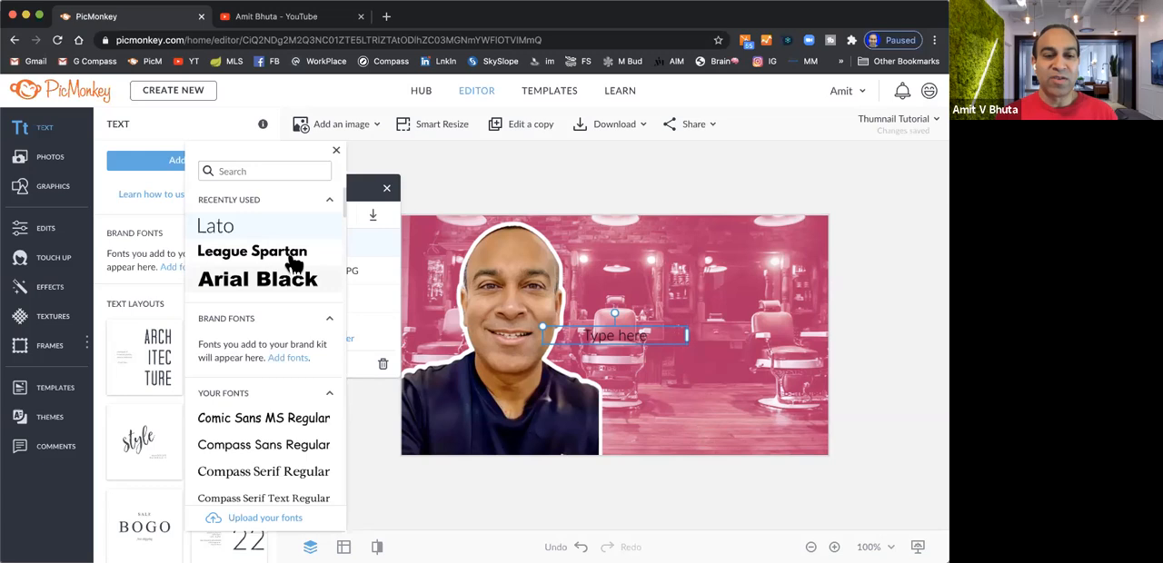
left_click(275, 284)
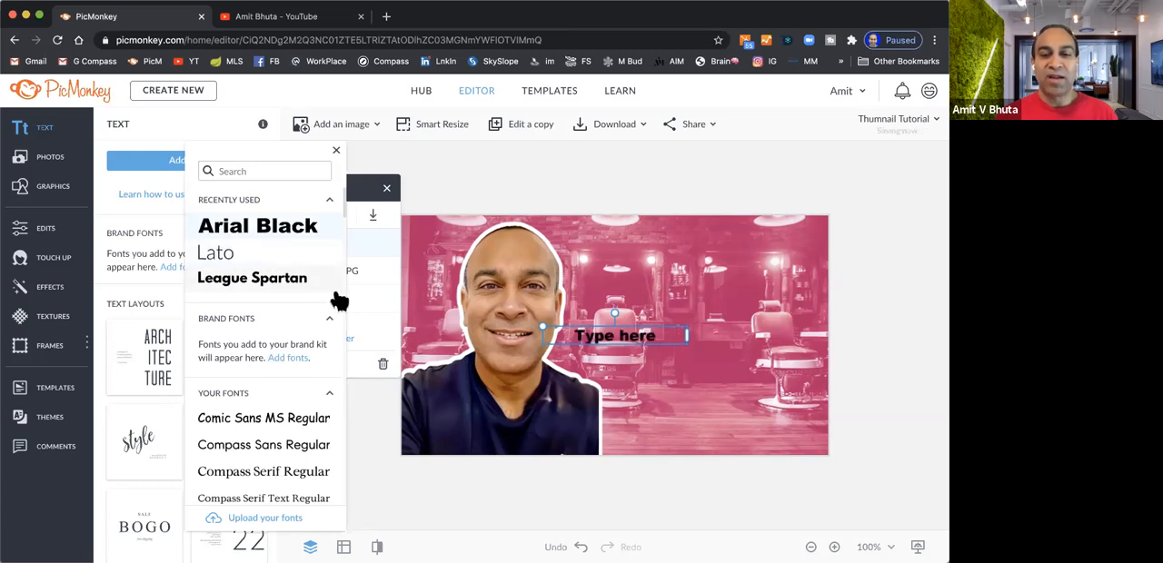
left_click_drag(658, 333, 705, 270)
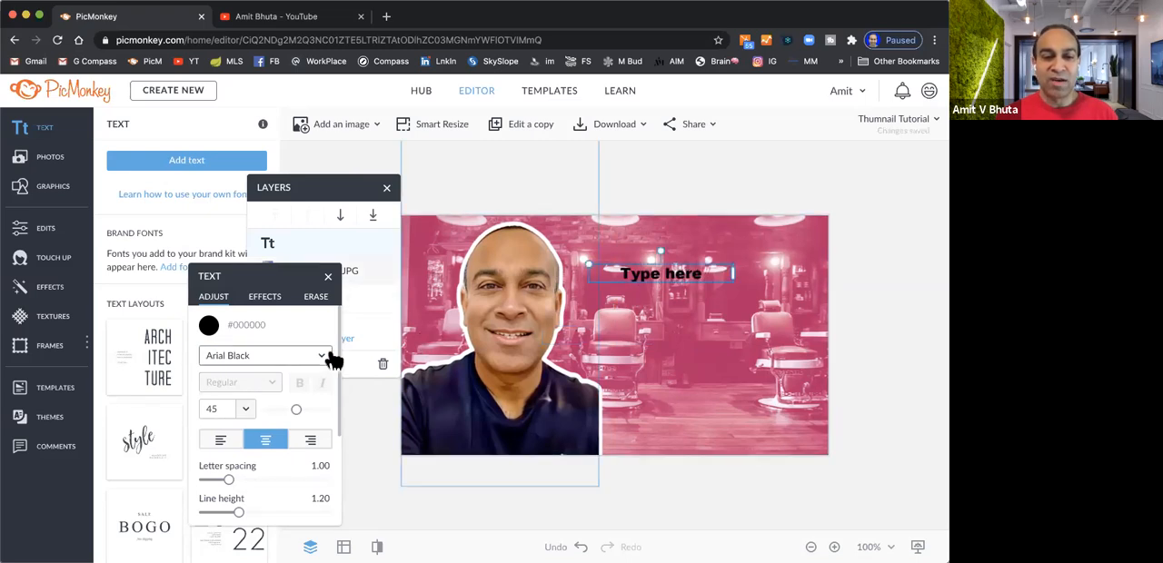
Colour the text white and replace the placeholder with "HOW DO YOU LIKE MY HAIRCUT?" broken over three lines
left_click(210, 326)
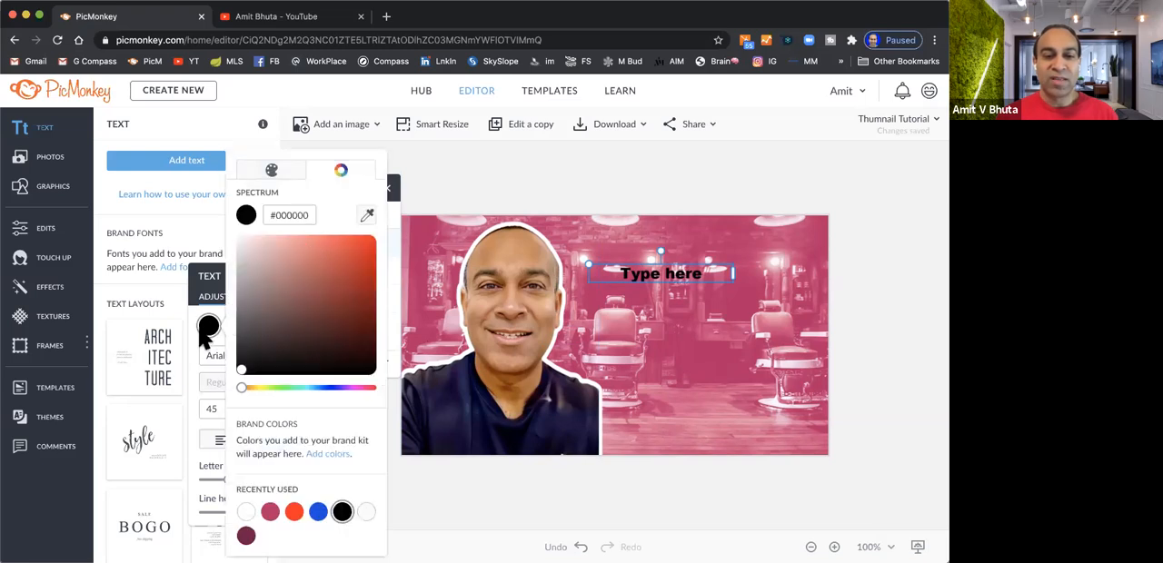
left_click(245, 513)
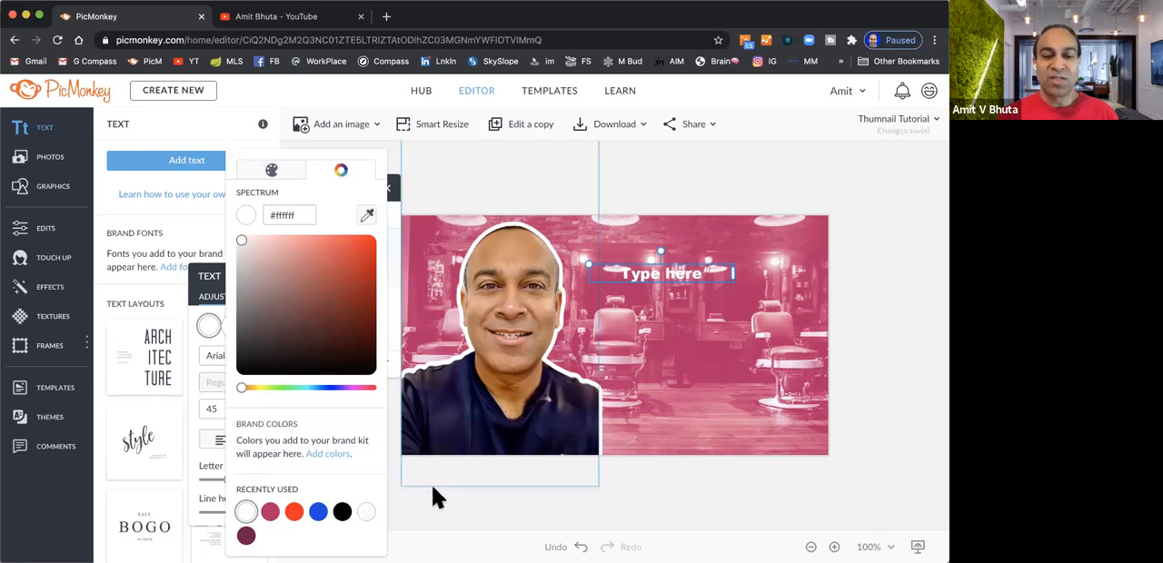
left_click(677, 277)
double_click(715, 273)
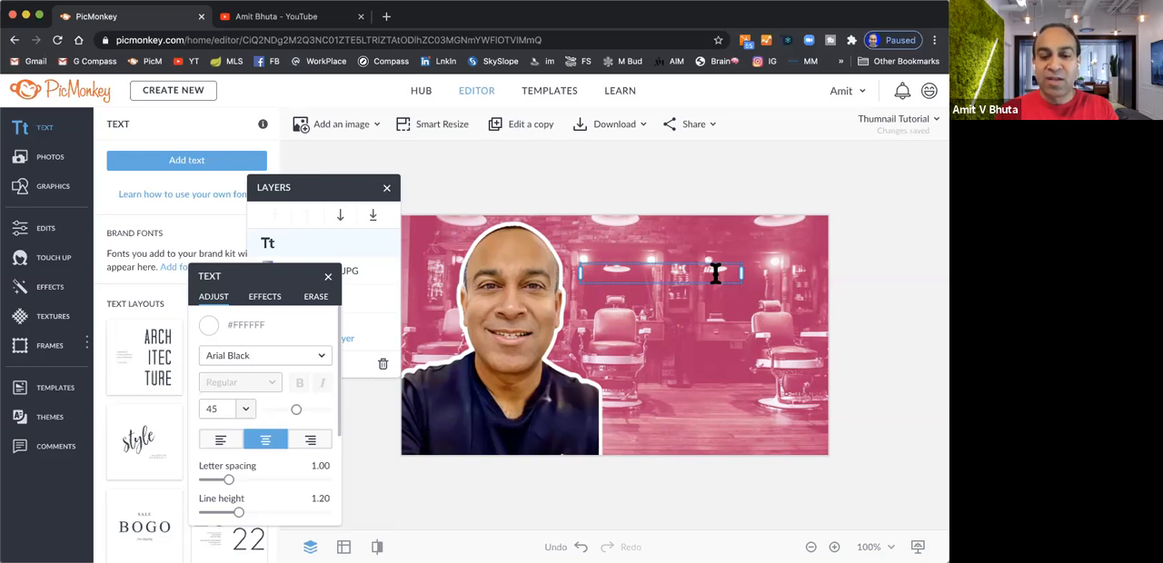
type("HOW DO YOU")
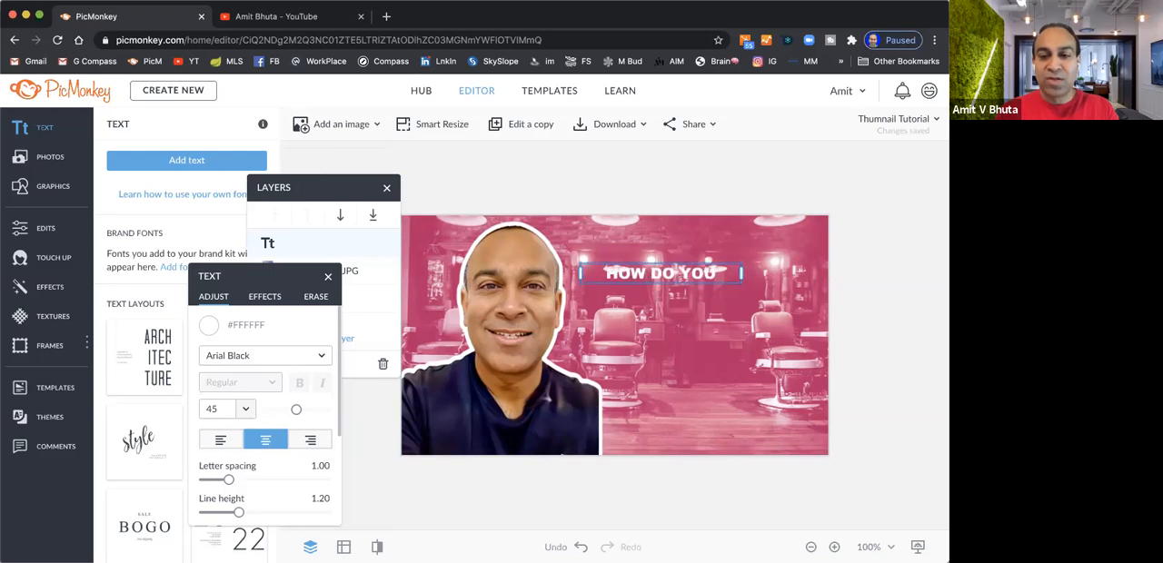
key("Return")
type("LIKE MY")
key("Return")
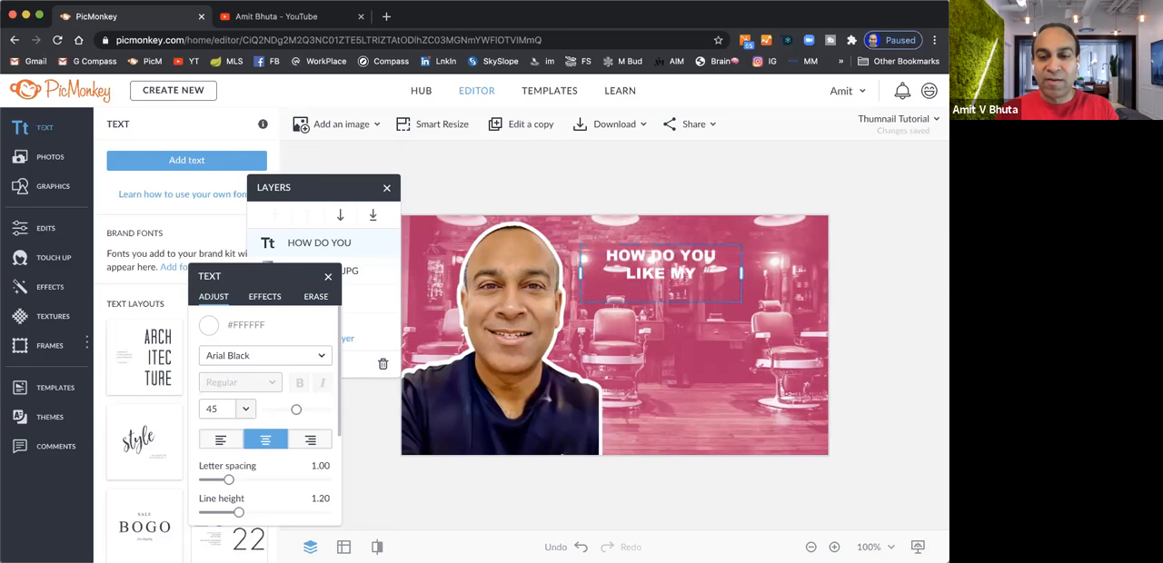
type("HAIRCUT")
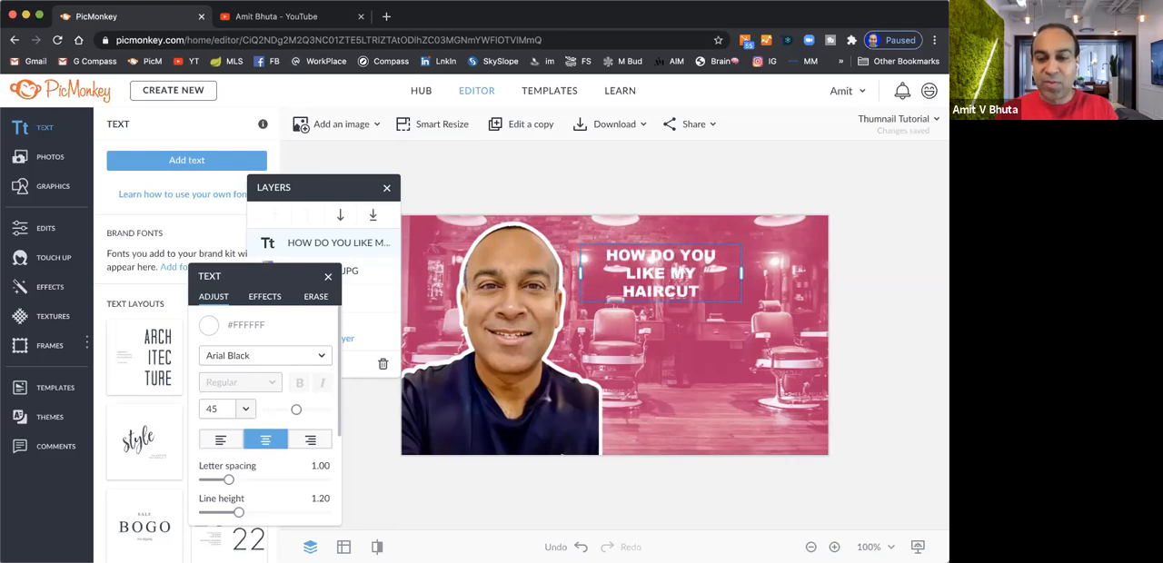
type("?")
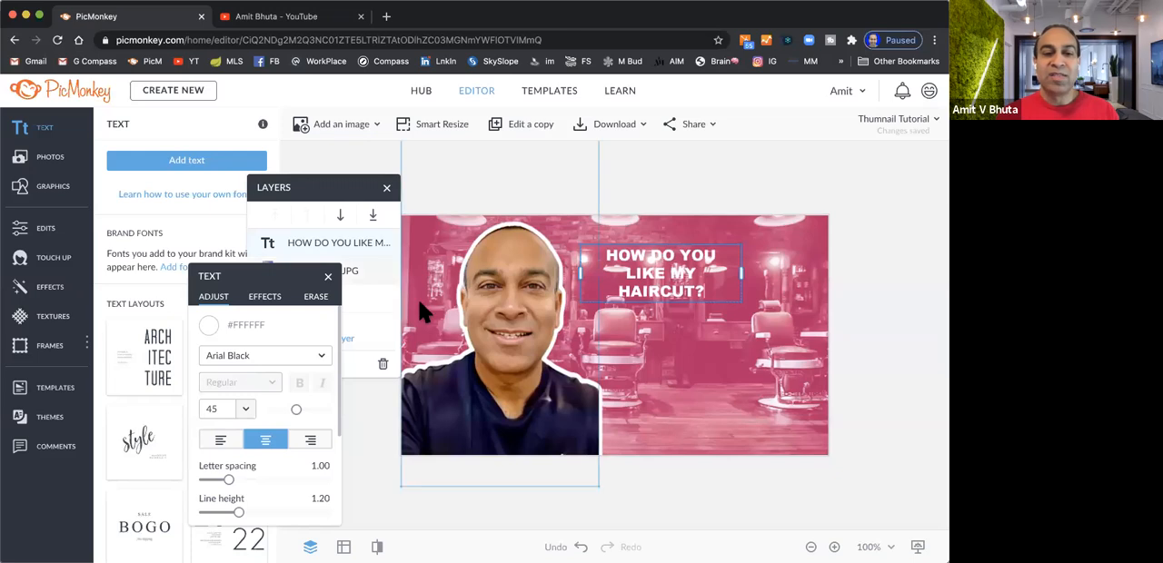
Add an outline effect to the title text, enlarge it and place it beside the portrait's head in the upper right of the canvas
left_click(265, 300)
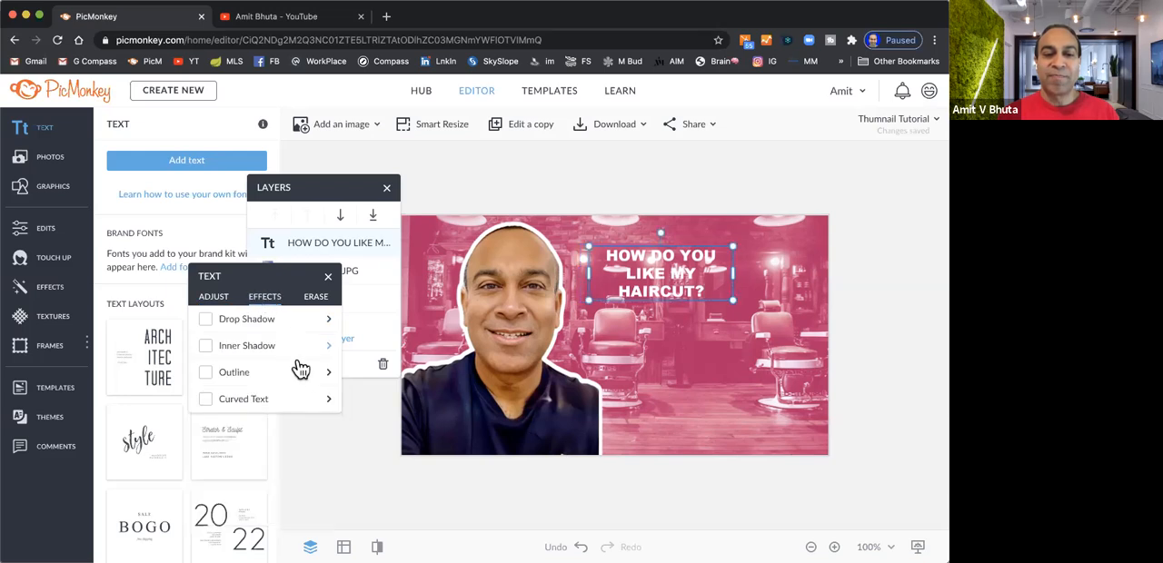
left_click(207, 374)
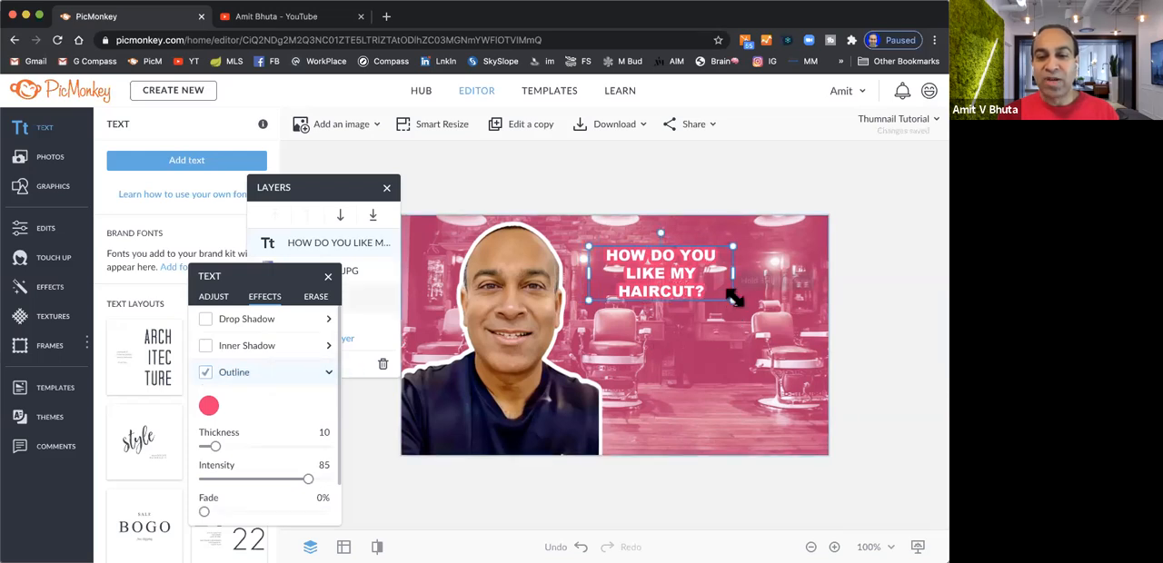
left_click_drag(733, 298, 836, 389)
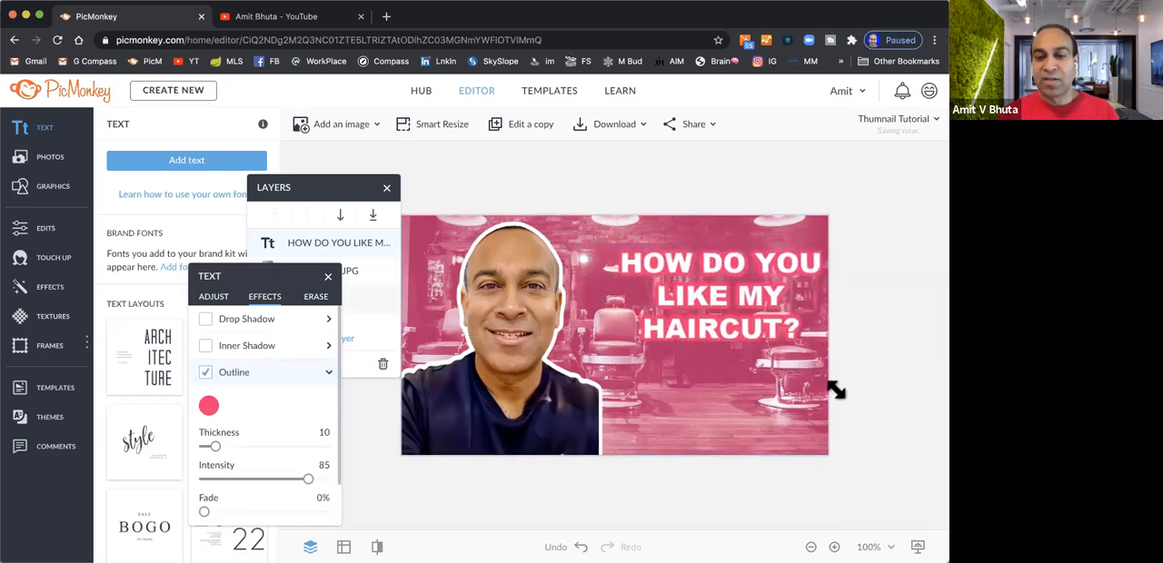
left_click_drag(747, 298, 724, 286)
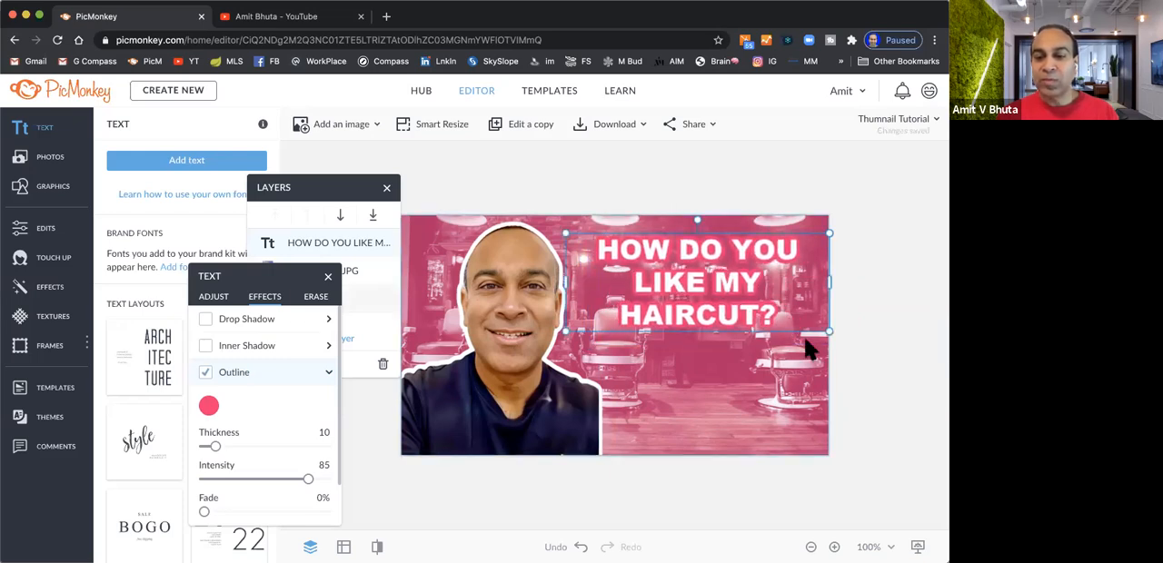
left_click_drag(829, 330, 844, 355)
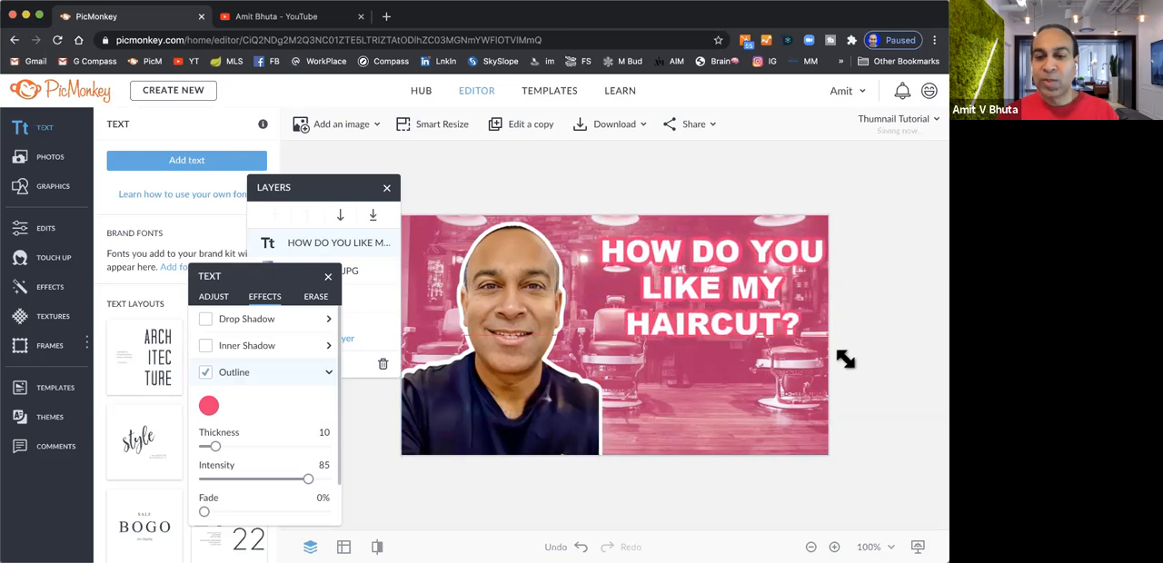
left_click_drag(743, 295, 735, 289)
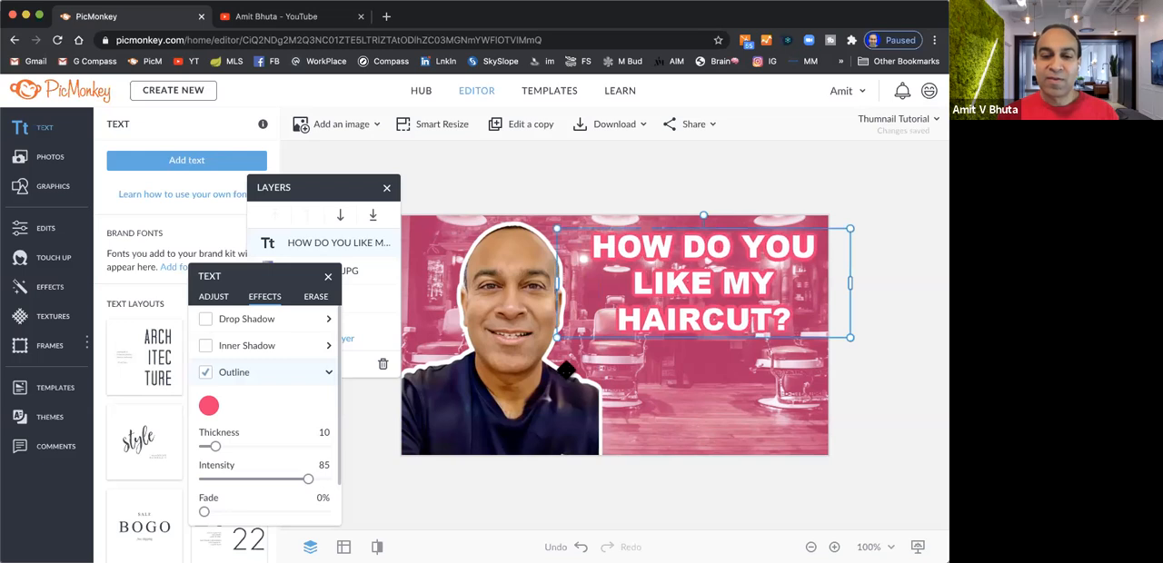
Compare black, blue and dark purple outlines on the title text and settle on blue #1546e5
left_click(210, 406)
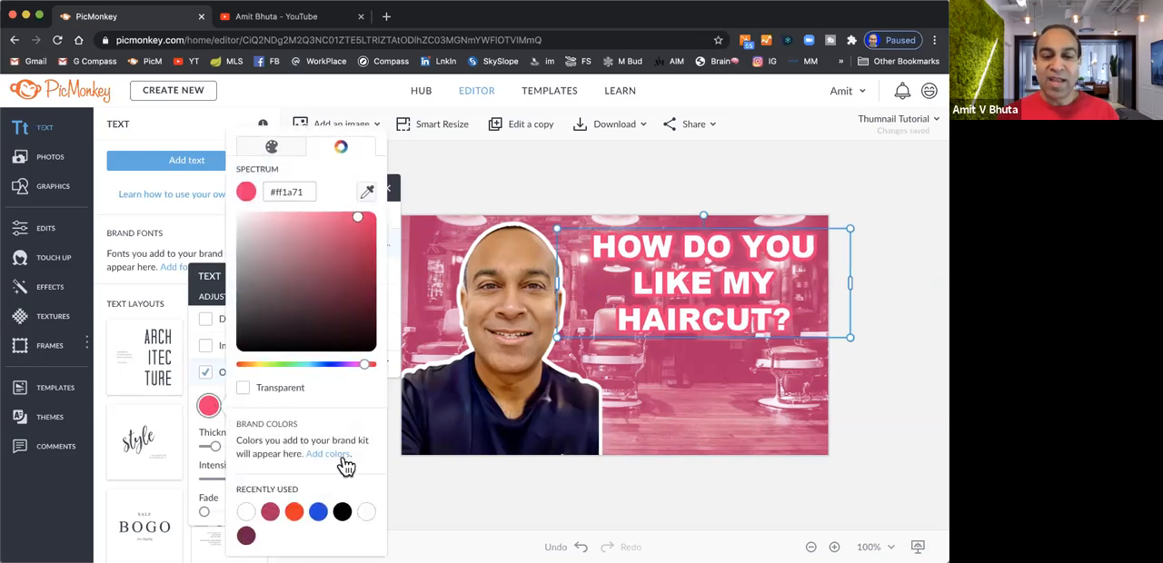
left_click(342, 513)
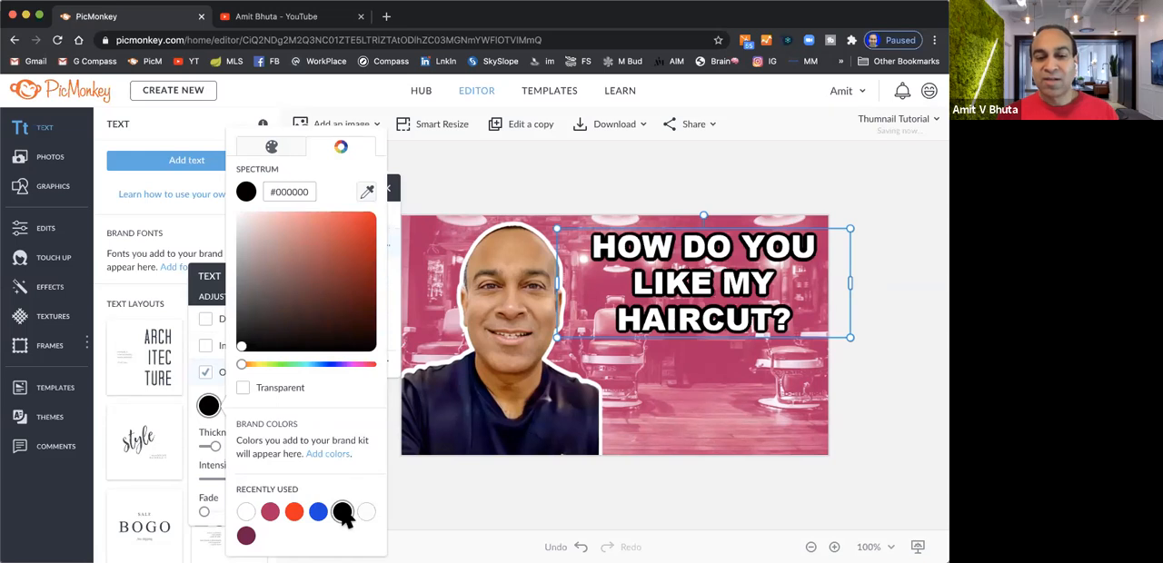
left_click(318, 512)
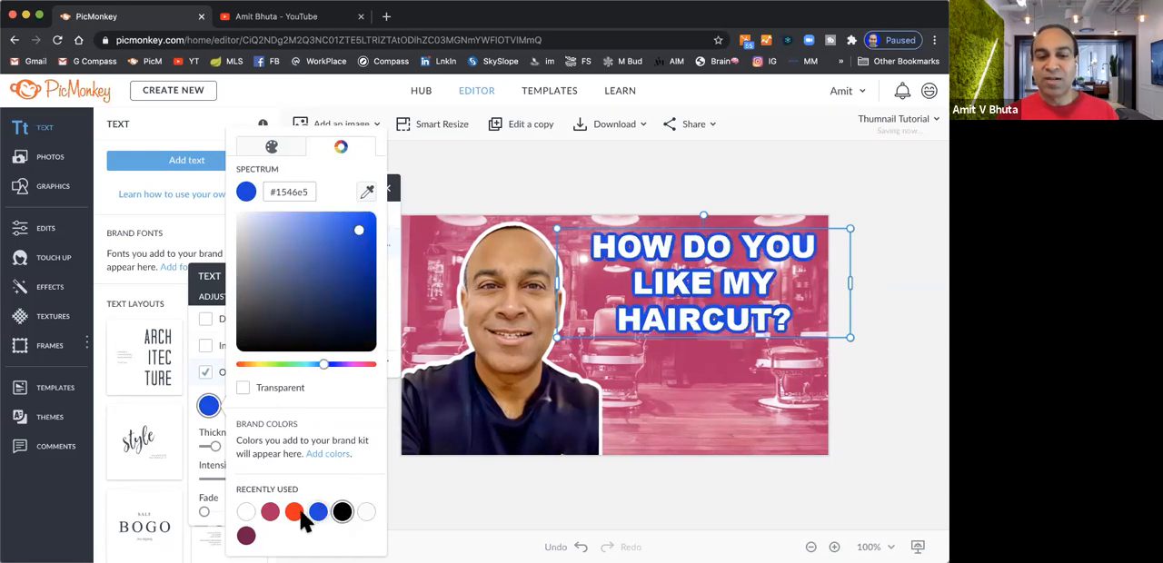
left_click(294, 514)
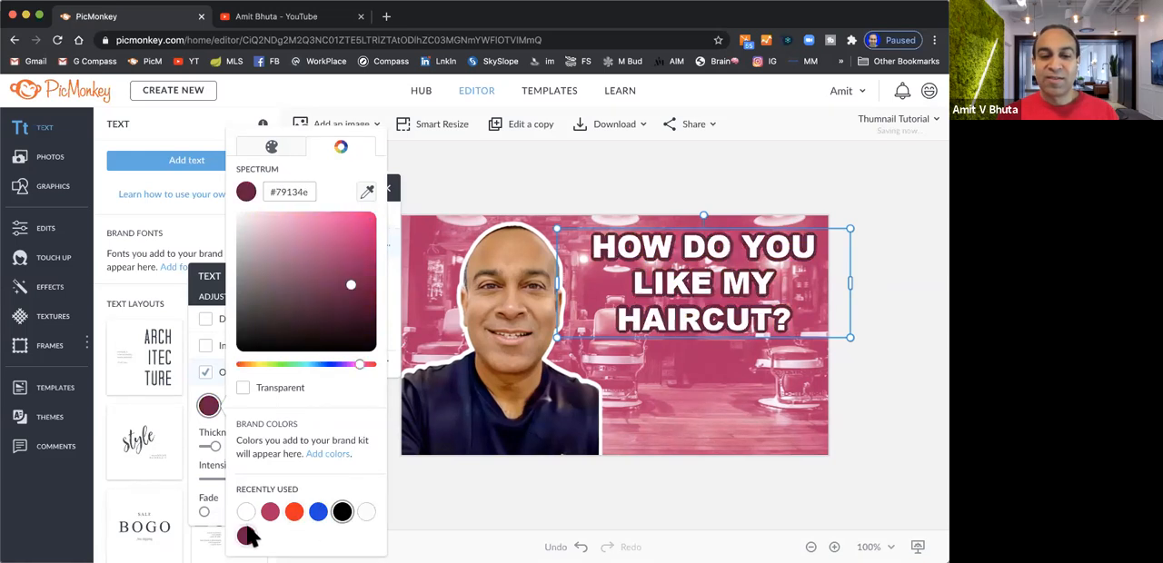
left_click(318, 512)
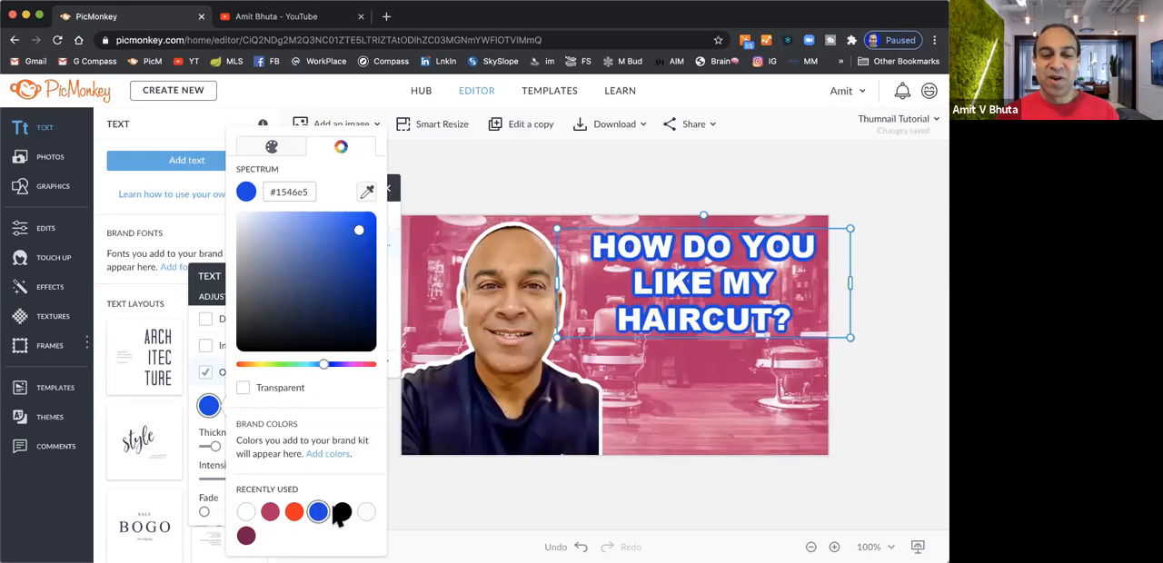
left_click(342, 514)
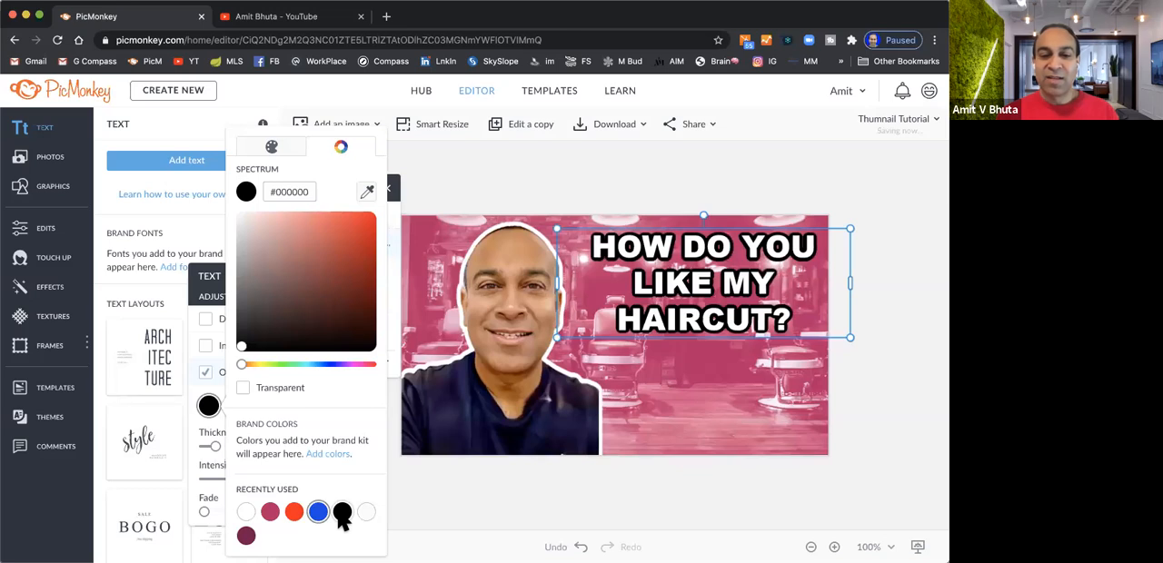
left_click(321, 512)
left_click(407, 497)
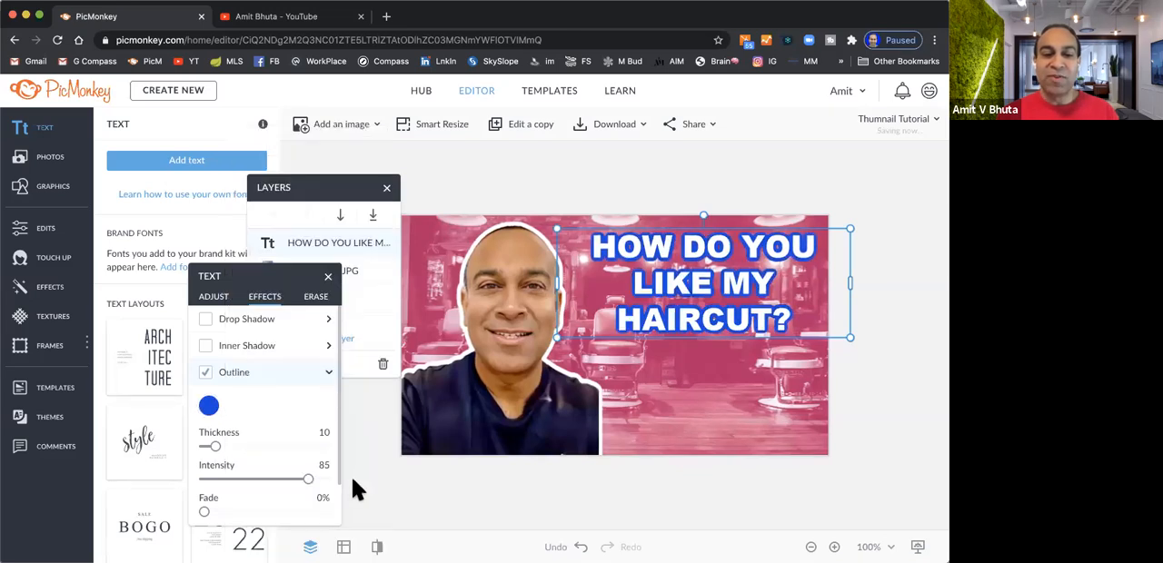
Add a black drop shadow to the title text and try its Knockout option, leaving Knockout off
left_click(205, 320)
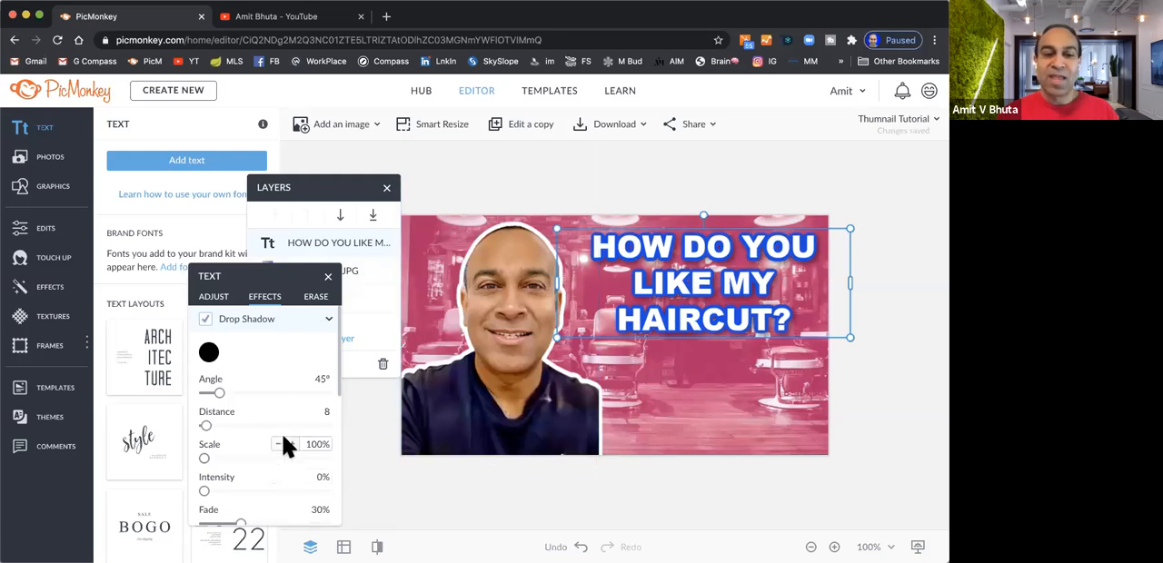
scroll(272, 329, "down", 5)
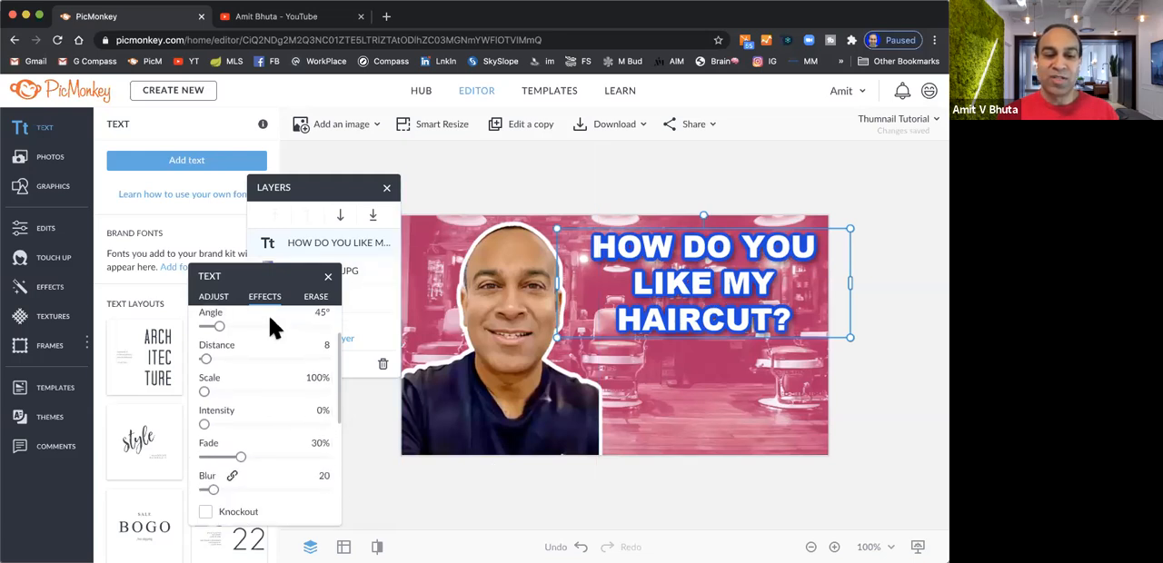
scroll(272, 329, "down", 2)
scroll(268, 331, "up", 1)
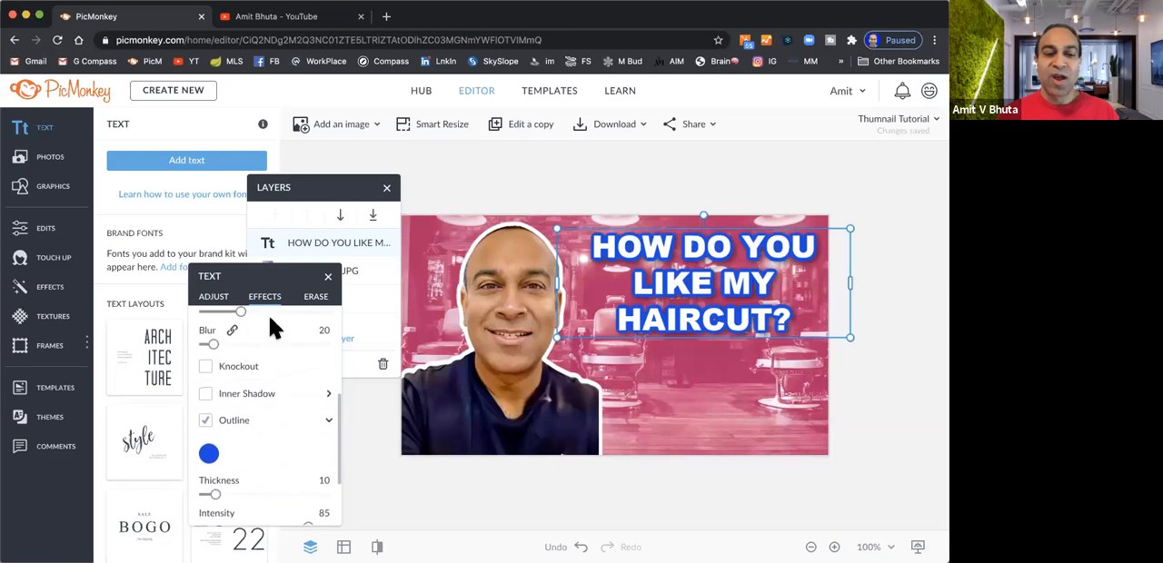
left_click(205, 366)
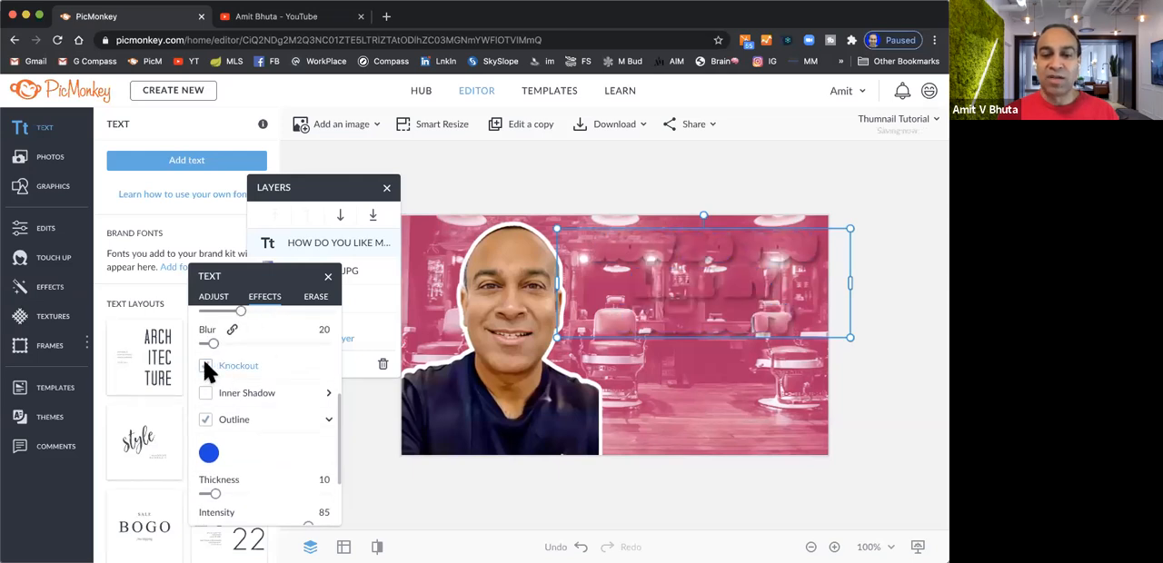
left_click(206, 366)
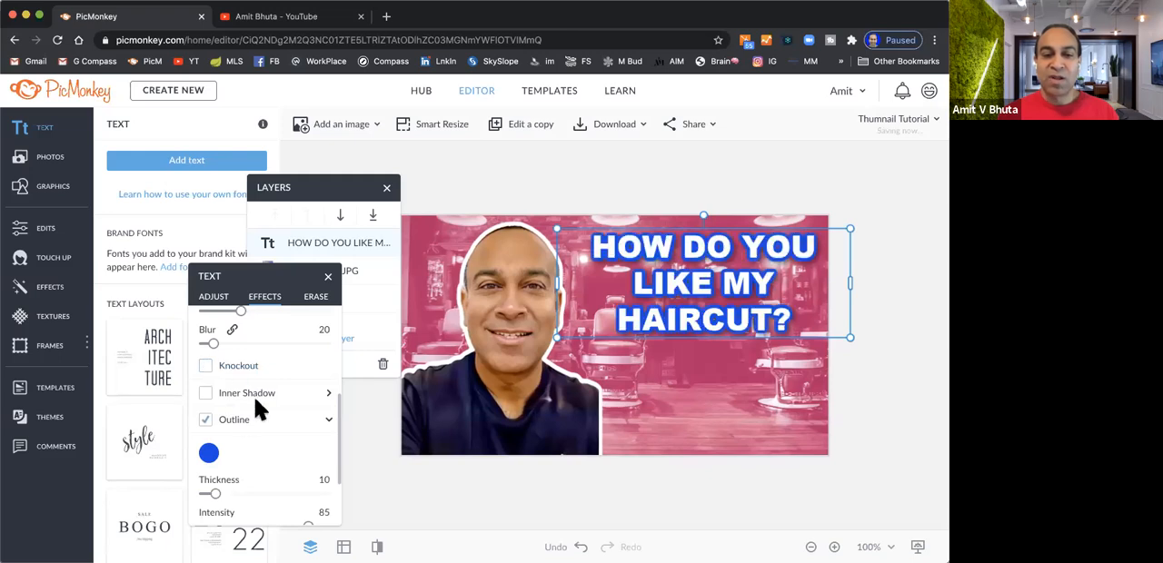
Compare the title text with and without an inner shadow and leave the inner shadow on
left_click(205, 395)
left_click(206, 395)
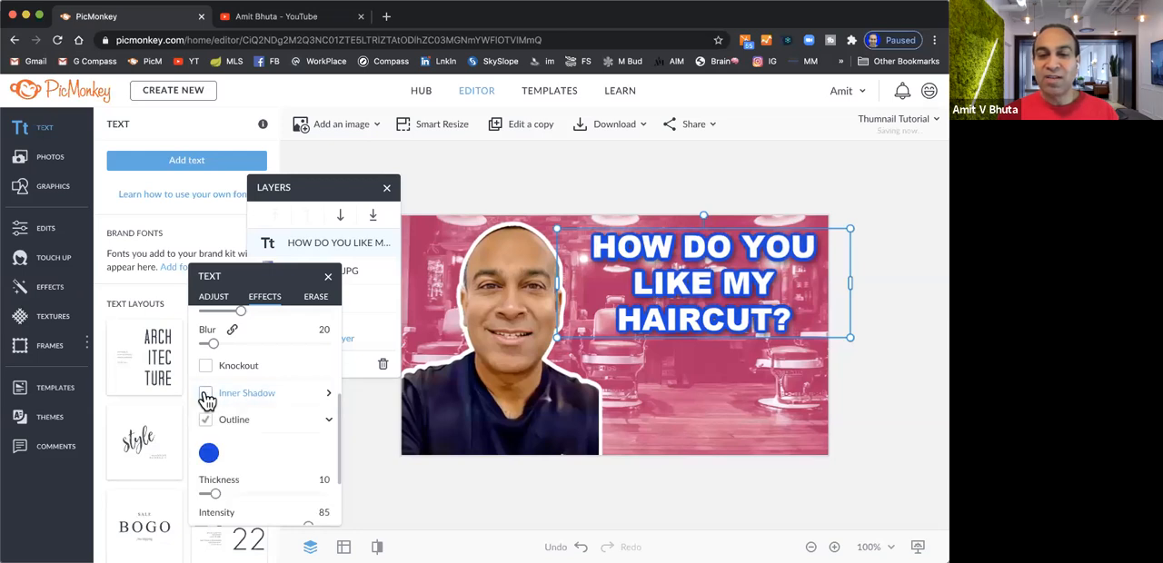
left_click(205, 394)
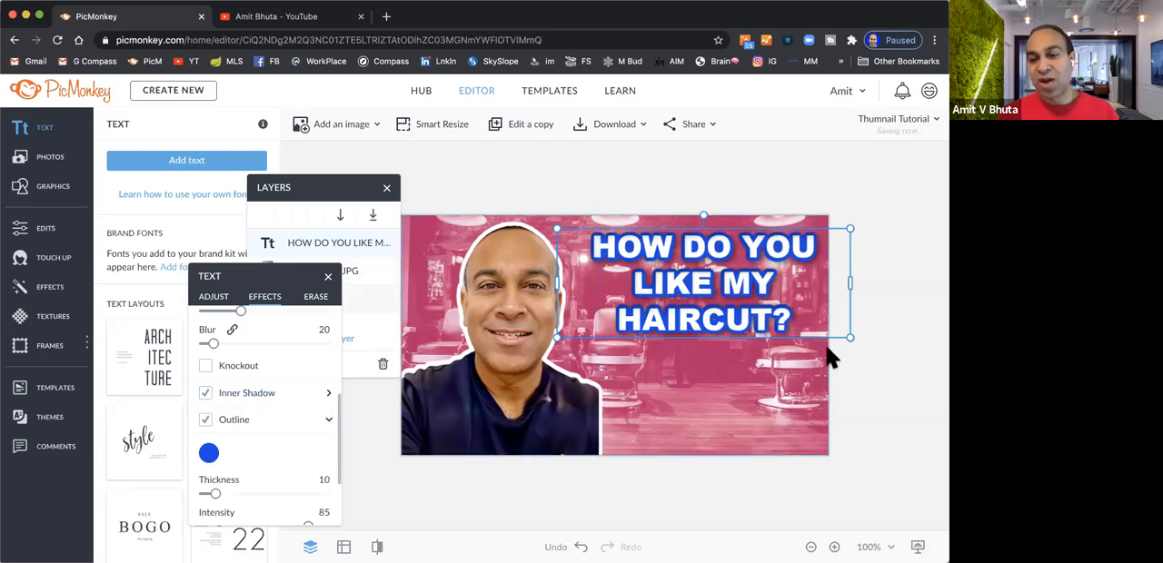
Fine-tune the title text's size and position so it fits between the portrait and the canvas edge, and deselect it
mouse_move(851, 338)
left_mouse_down()
mouse_move(861, 349)
mouse_move(852, 359)
mouse_move(863, 344)
left_mouse_up()
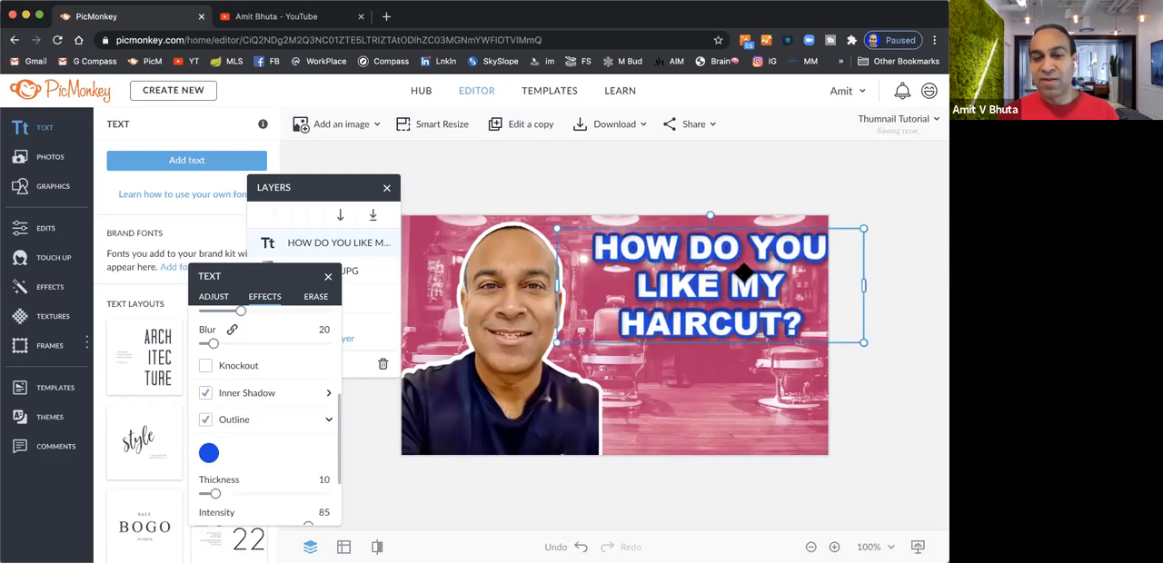
mouse_move(743, 273)
left_mouse_down()
mouse_move(736, 306)
mouse_move(713, 261)
mouse_move(730, 264)
left_mouse_up()
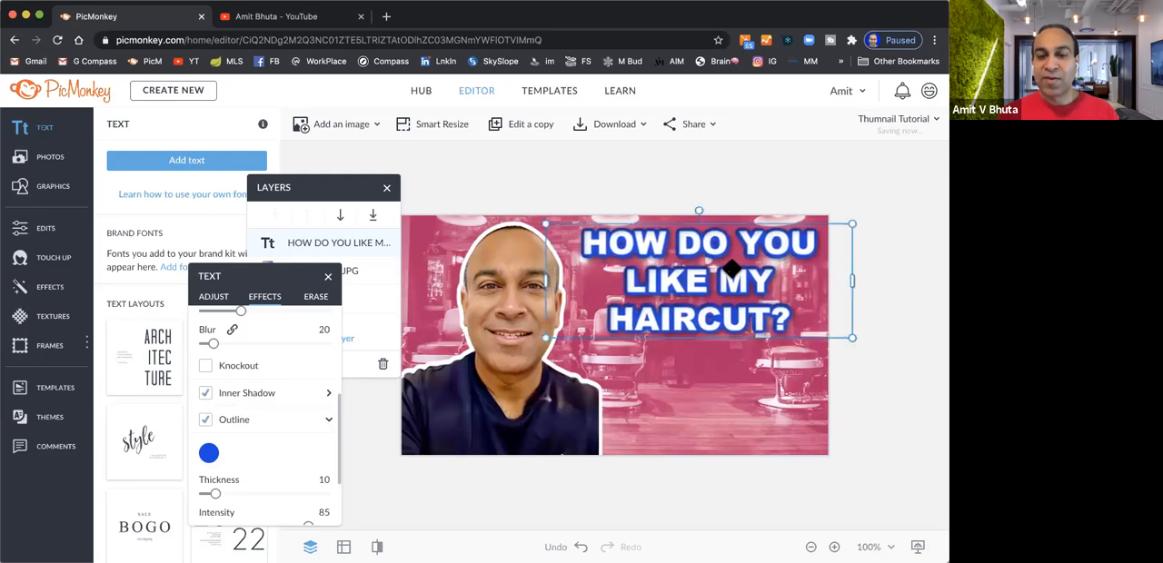
left_click_drag(545, 339, 556, 334)
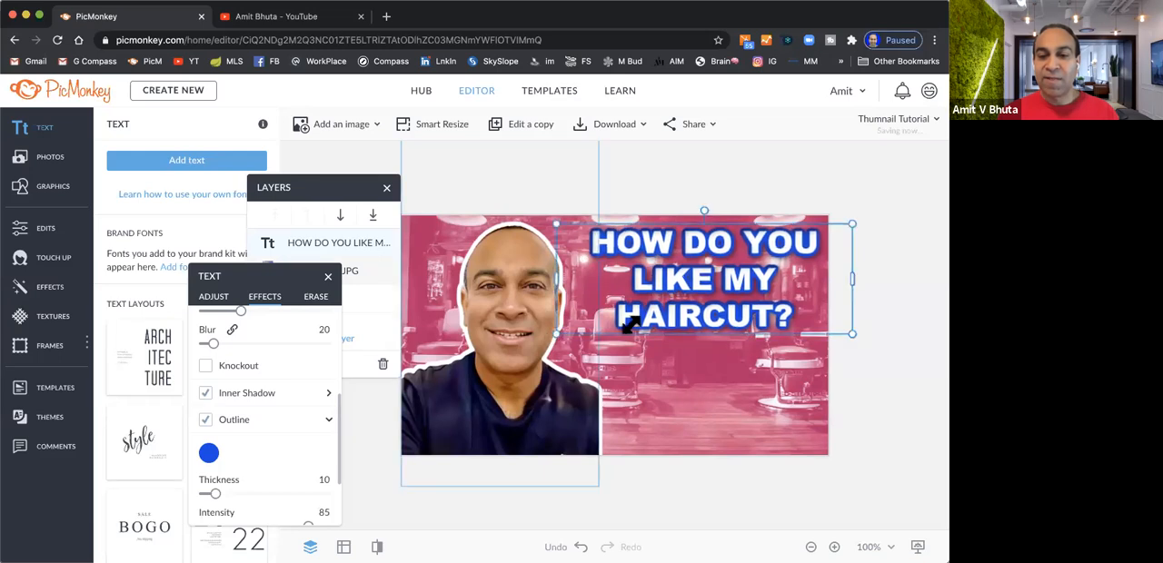
left_click_drag(745, 274, 733, 275)
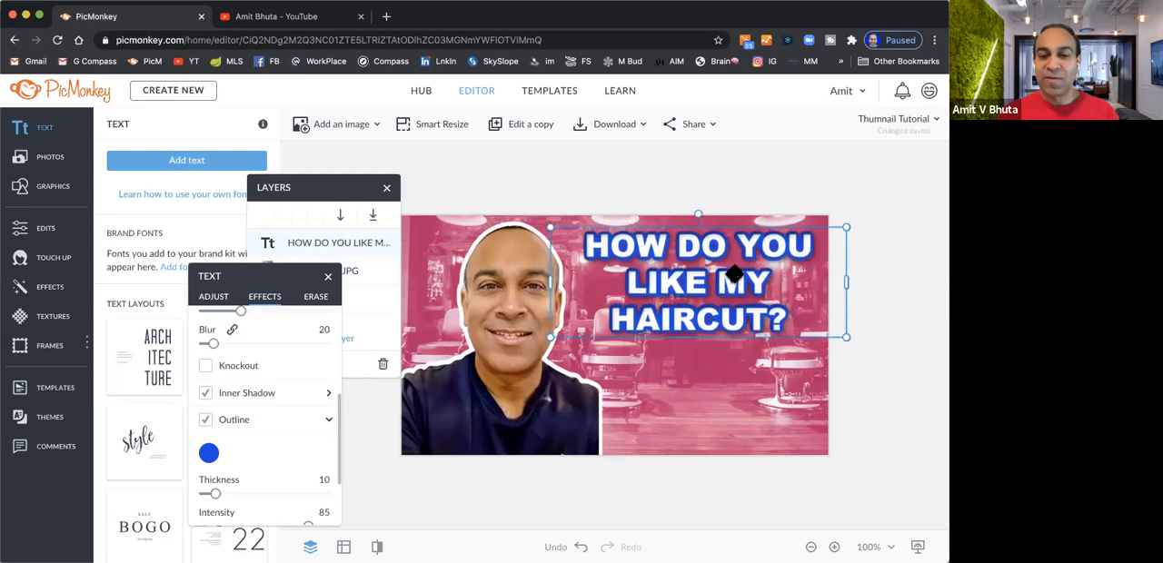
left_click(866, 400)
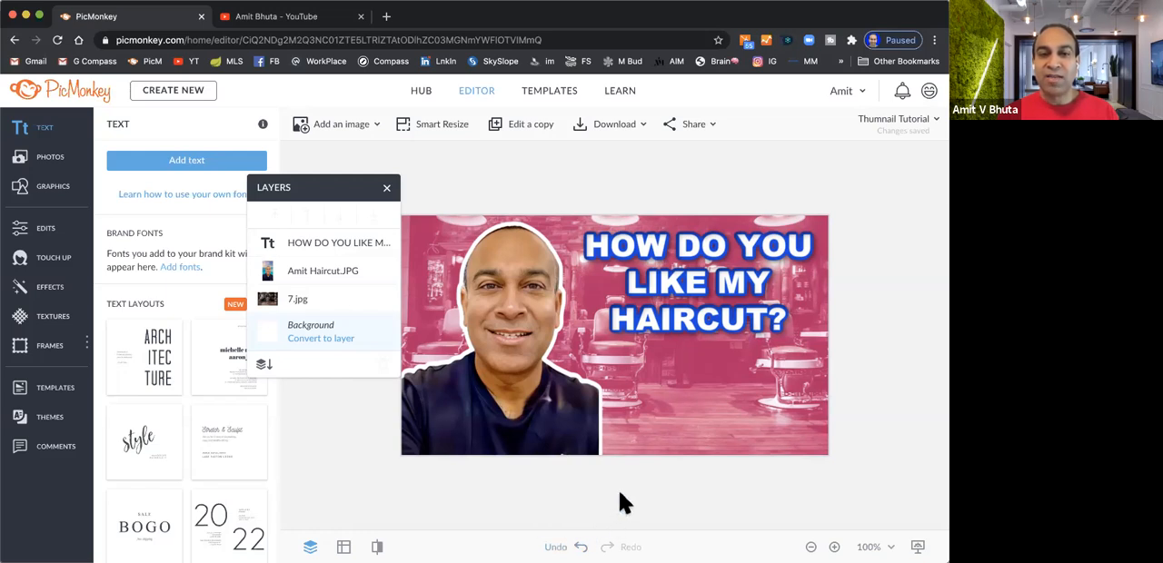
Search Google for "SCISSORS EMOJI" in a new browser tab
left_click(385, 17)
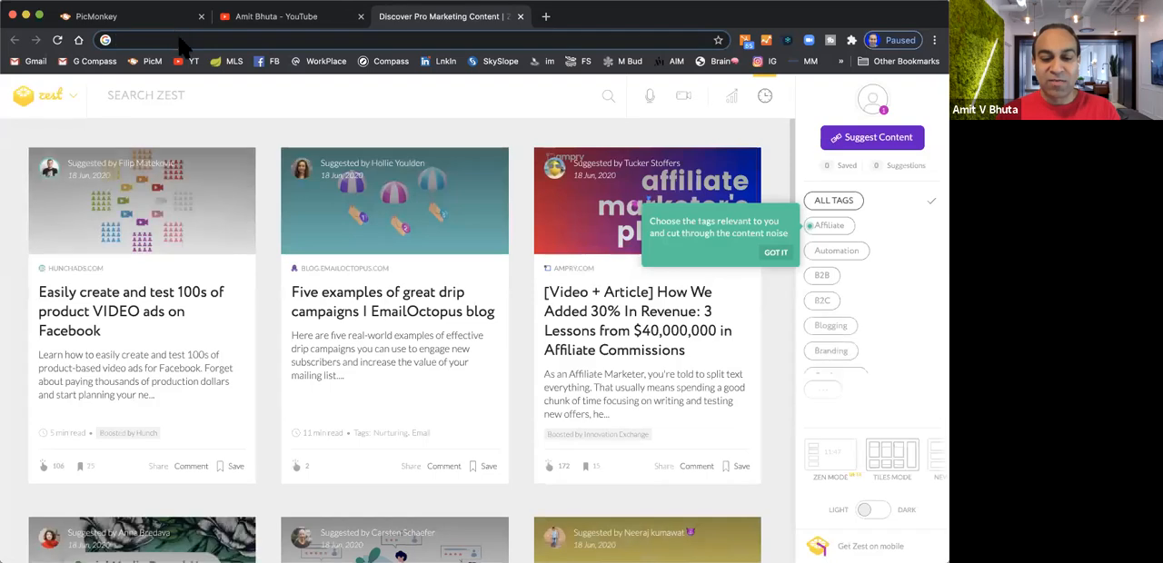
left_click(180, 40)
type("SCISSOR")
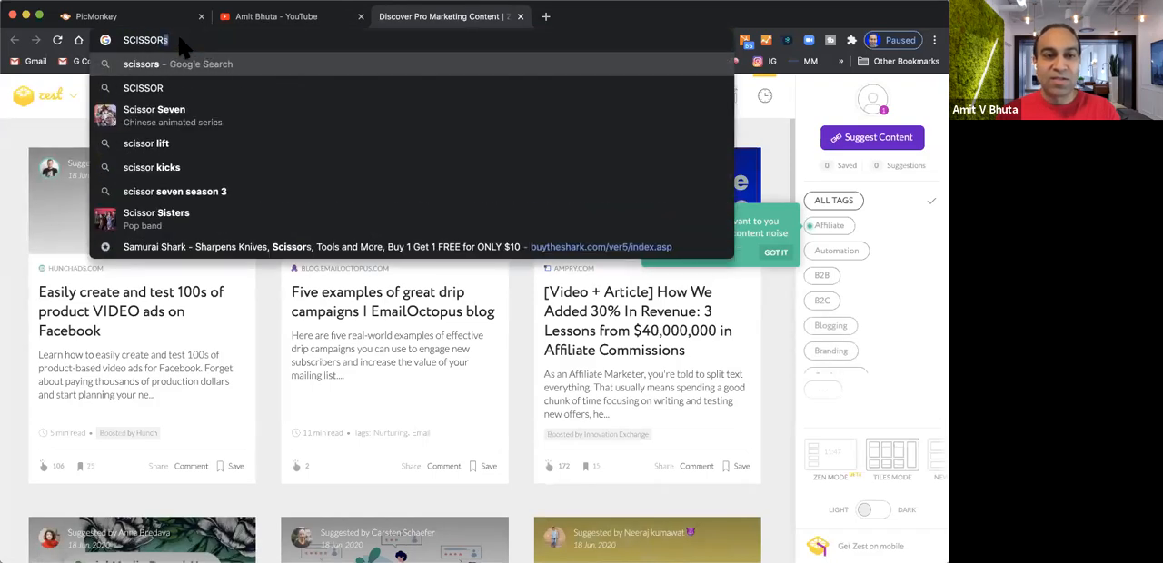
type("S EMOJ")
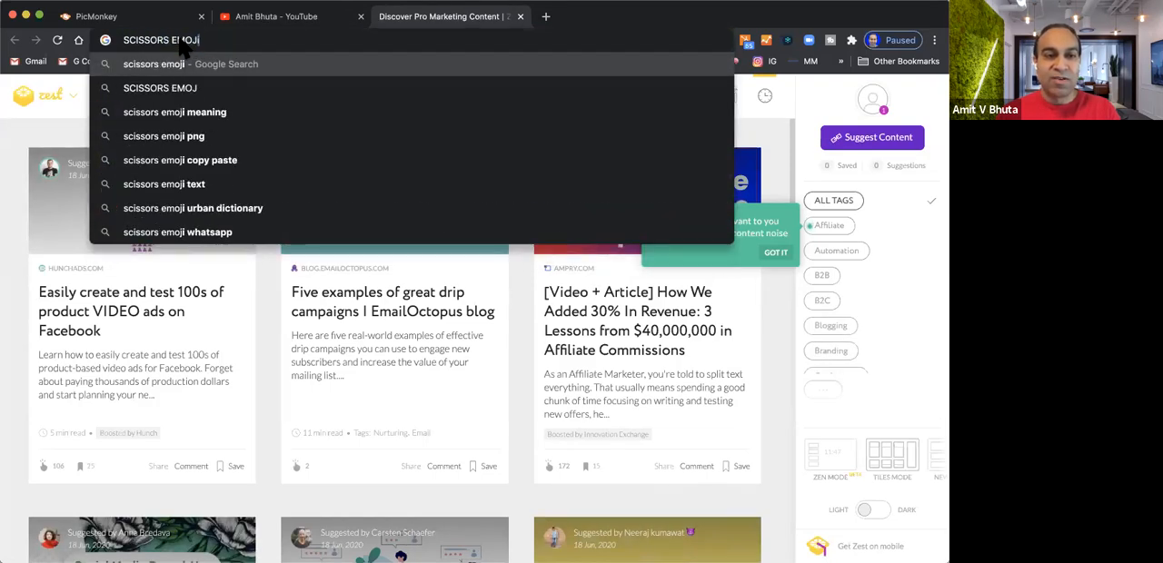
type("I")
key("Return")
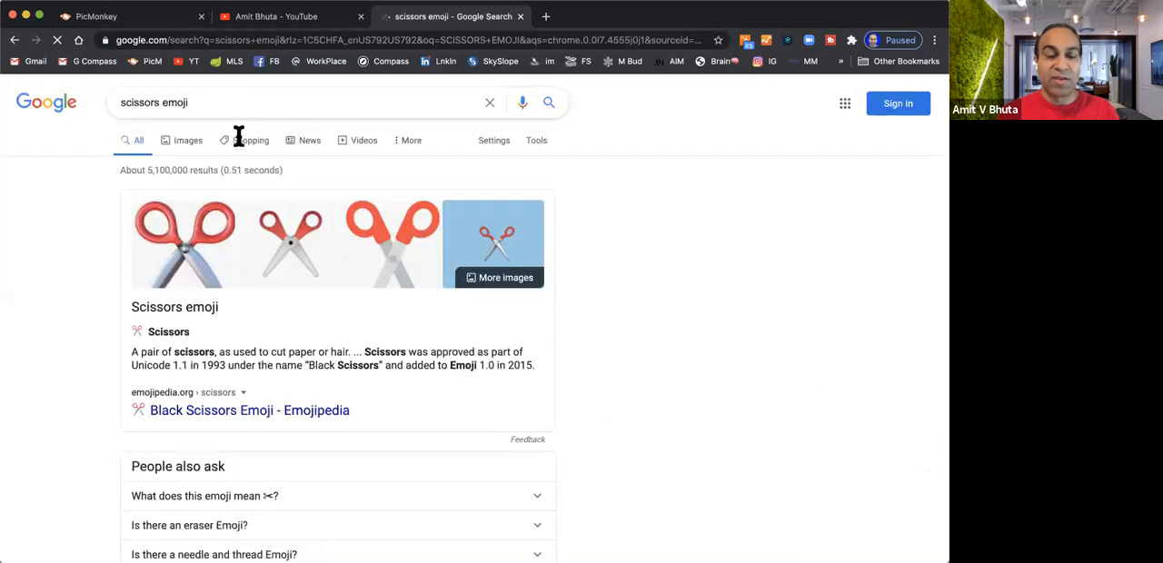
Choose the red-handled iEmoji scissors from the image results and save it to the Desktop as a PNG named scissors
left_click(181, 223)
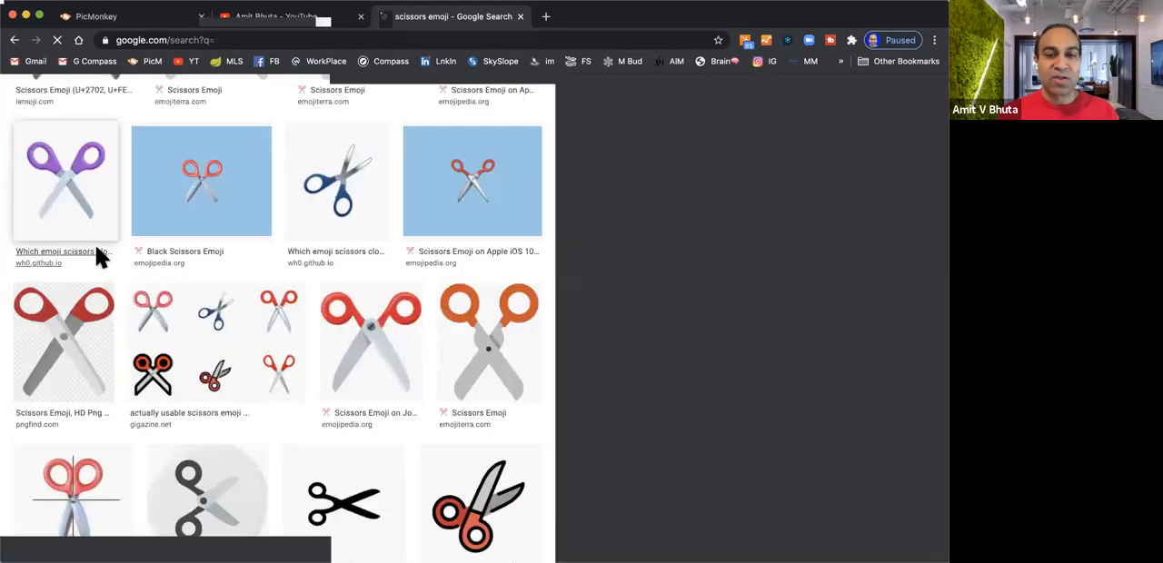
left_click(100, 257)
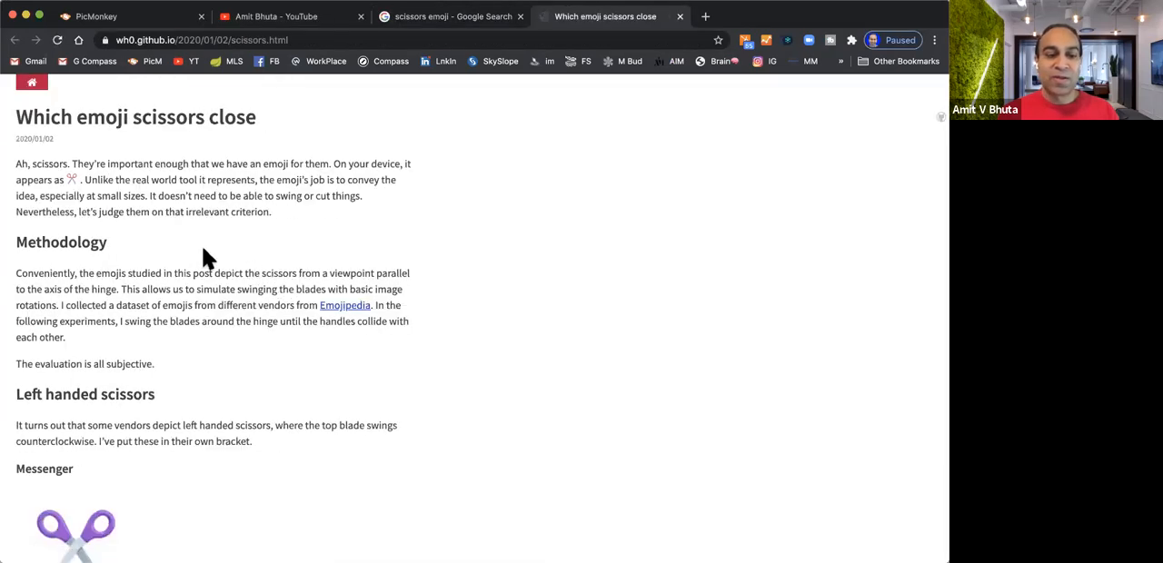
scroll(204, 259, "down", 5)
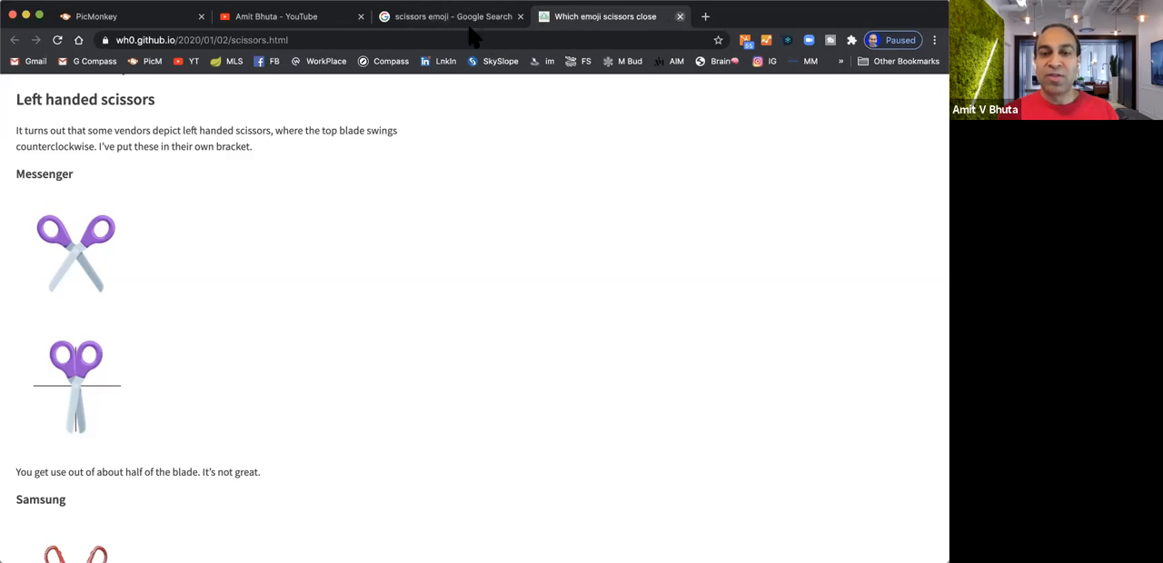
key("super+w")
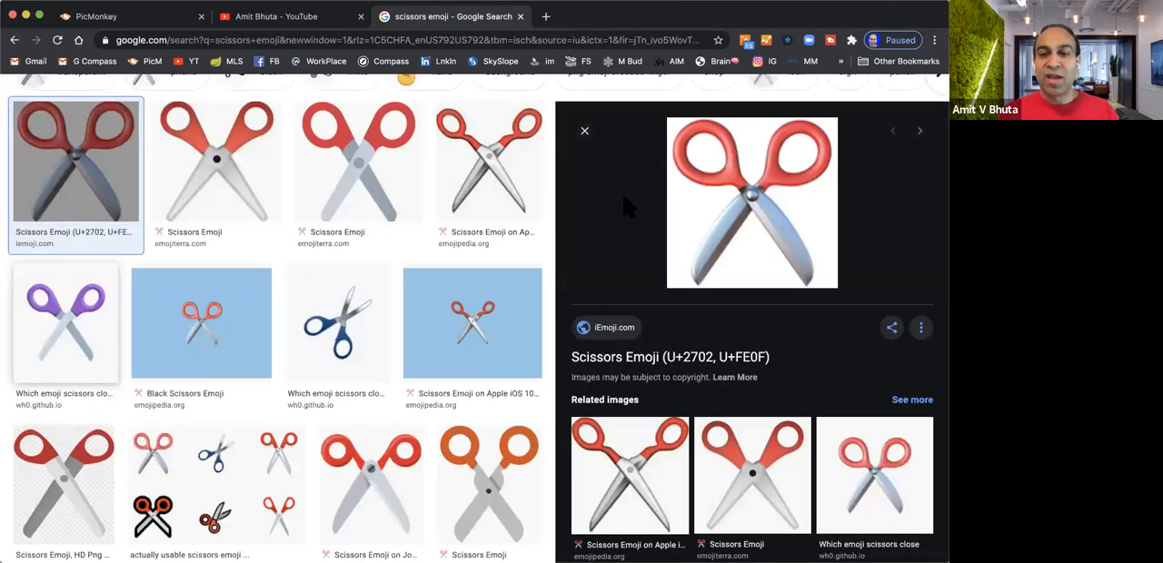
right_click(725, 229)
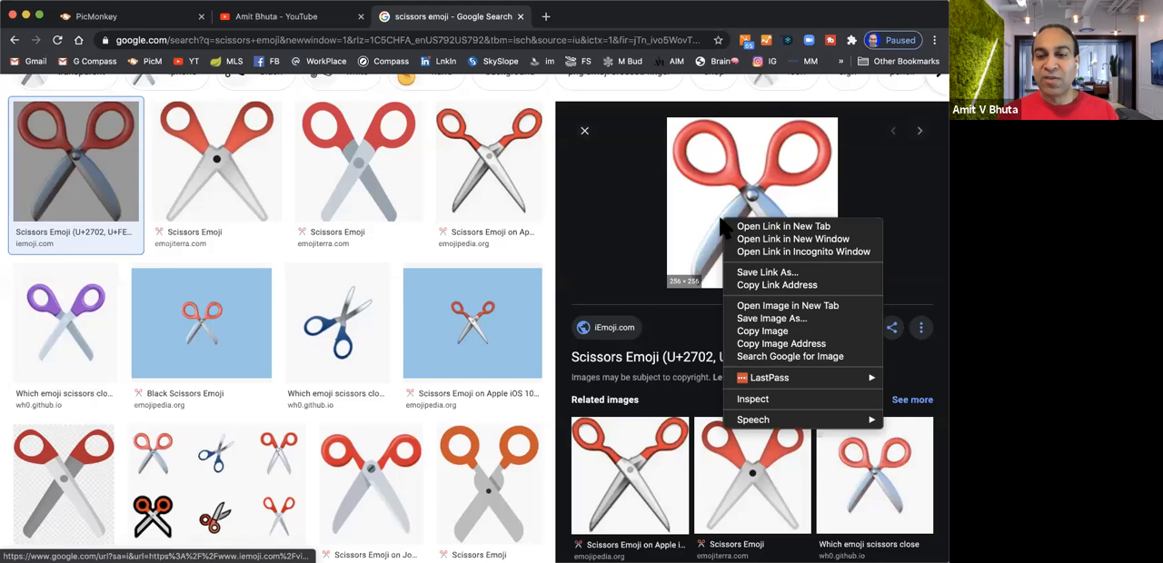
left_click(778, 319)
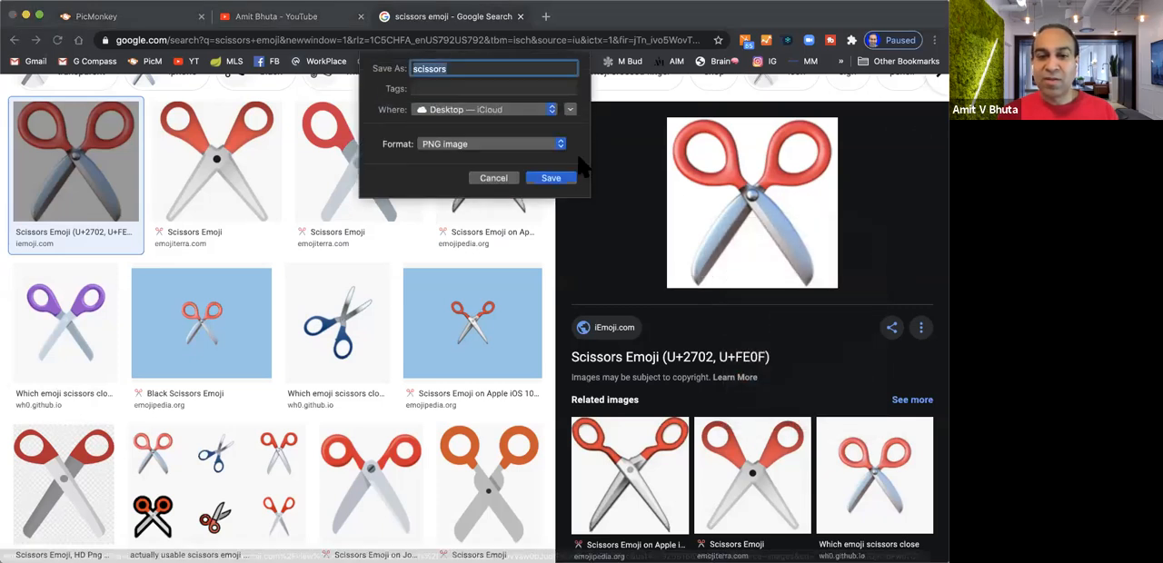
left_click(549, 180)
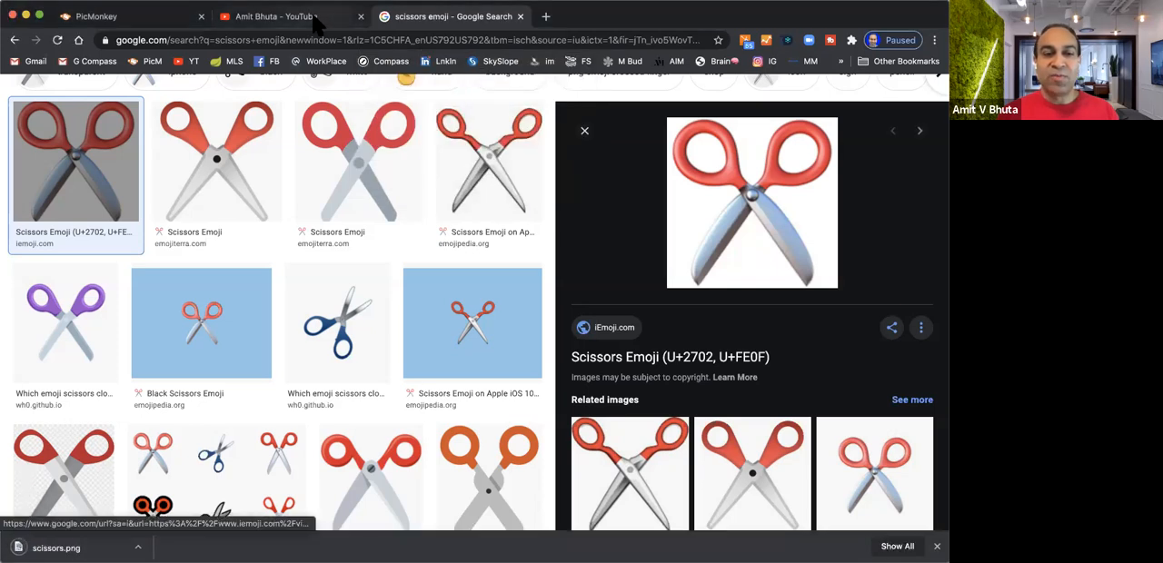
Switch back to PicMonkey and add scissors.png from the computer's Desktop to the thumbnail as a graphic
left_click(156, 19)
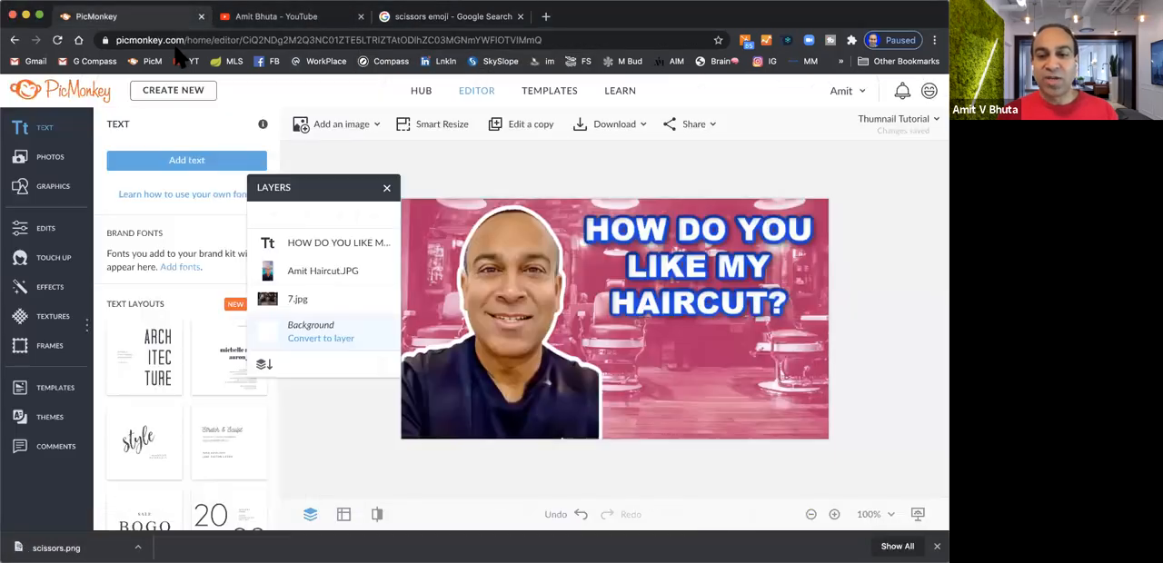
left_click(53, 189)
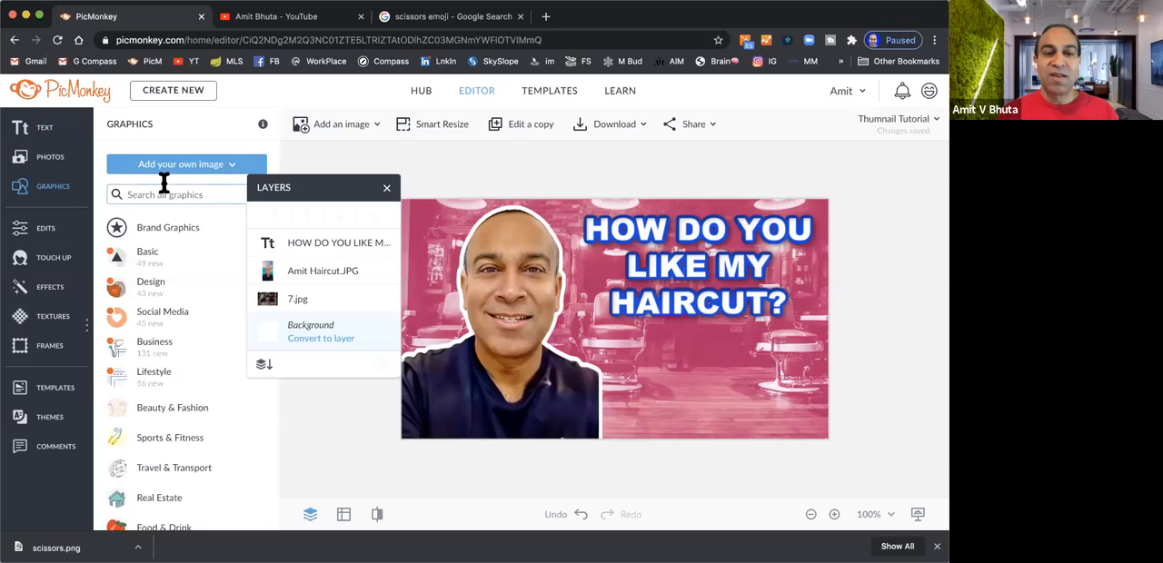
left_click(188, 167)
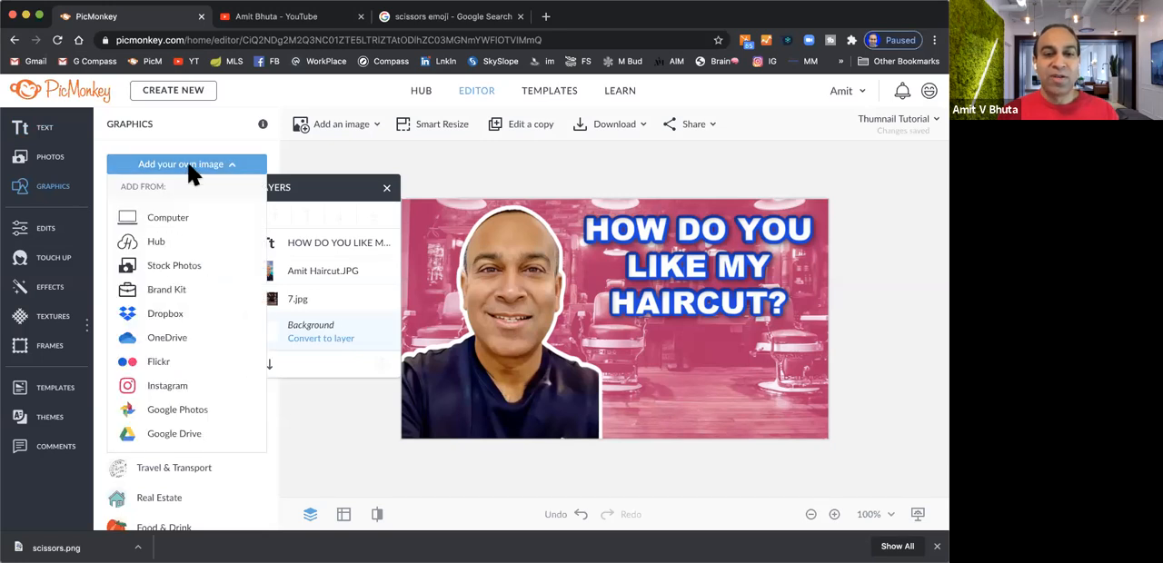
left_click(171, 221)
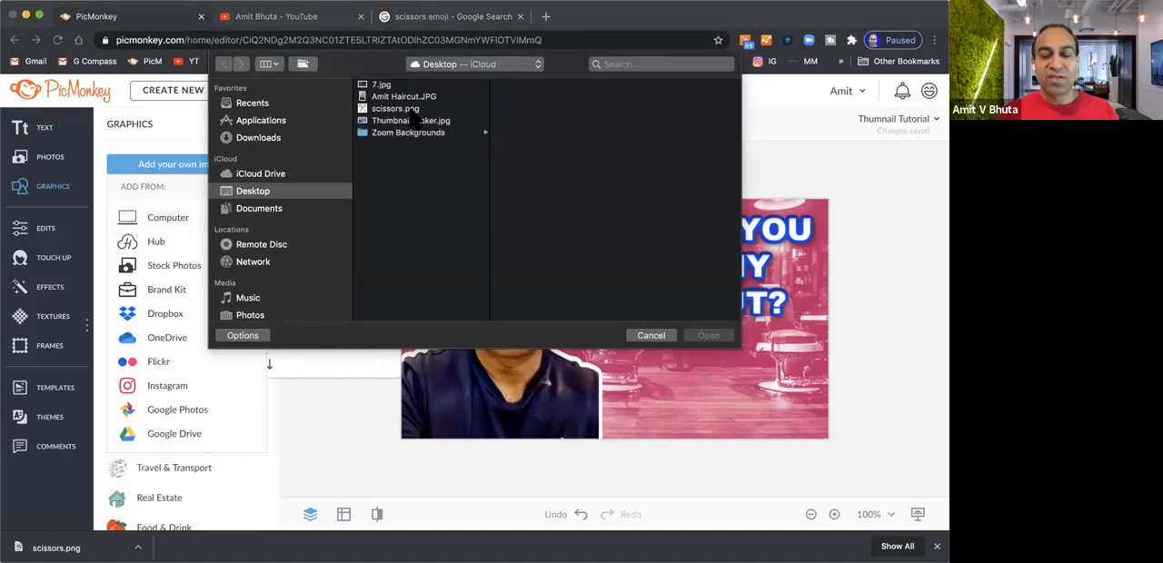
left_click(410, 109)
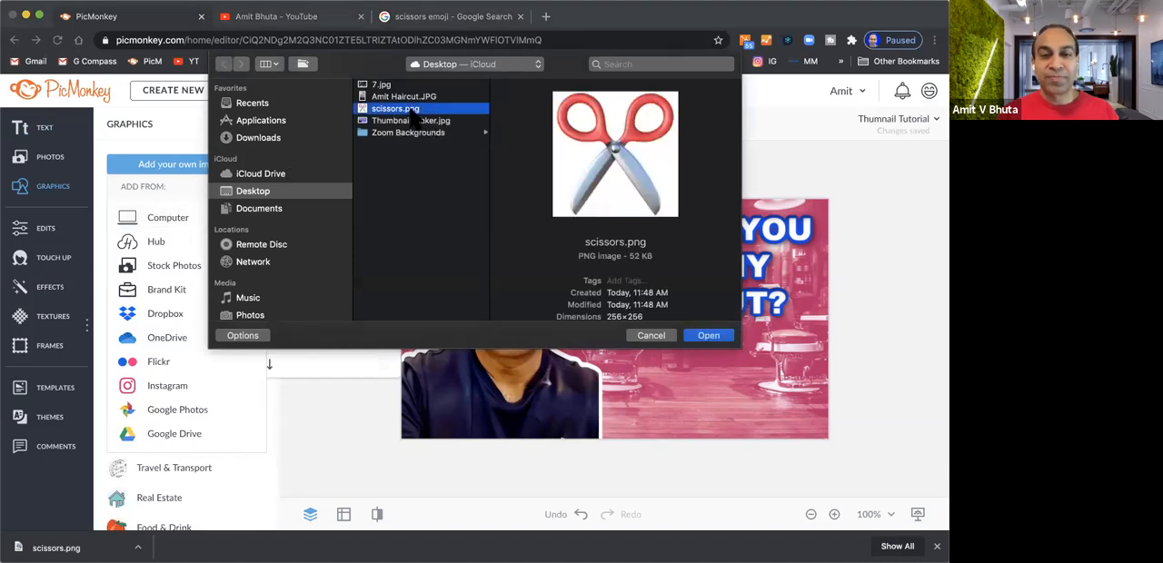
left_click(708, 336)
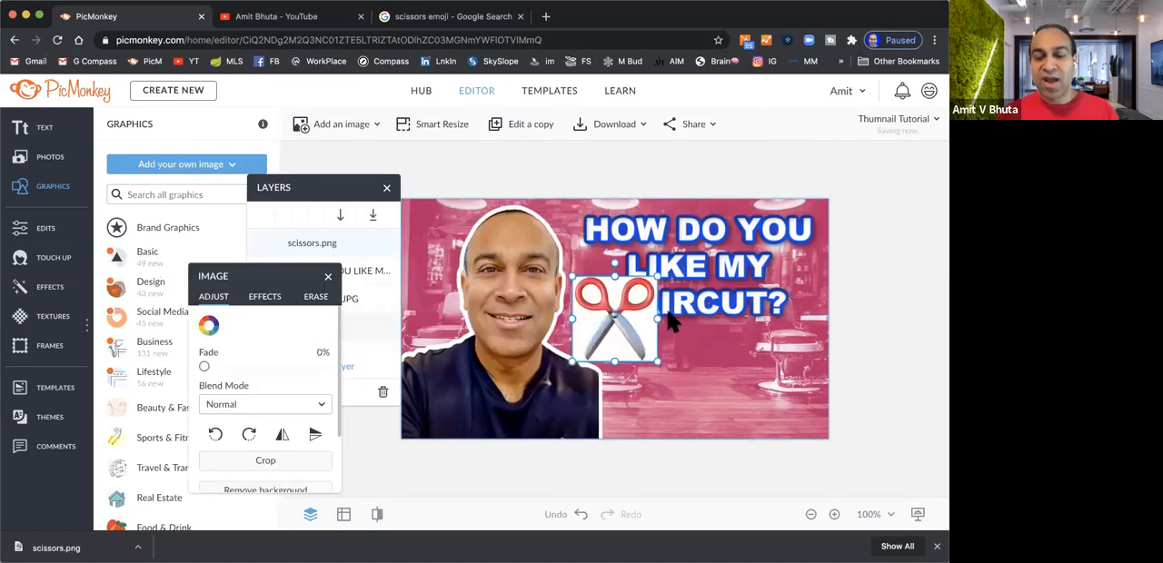
Place the scissors image beneath the title text and remove its white background
left_click_drag(605, 309, 703, 371)
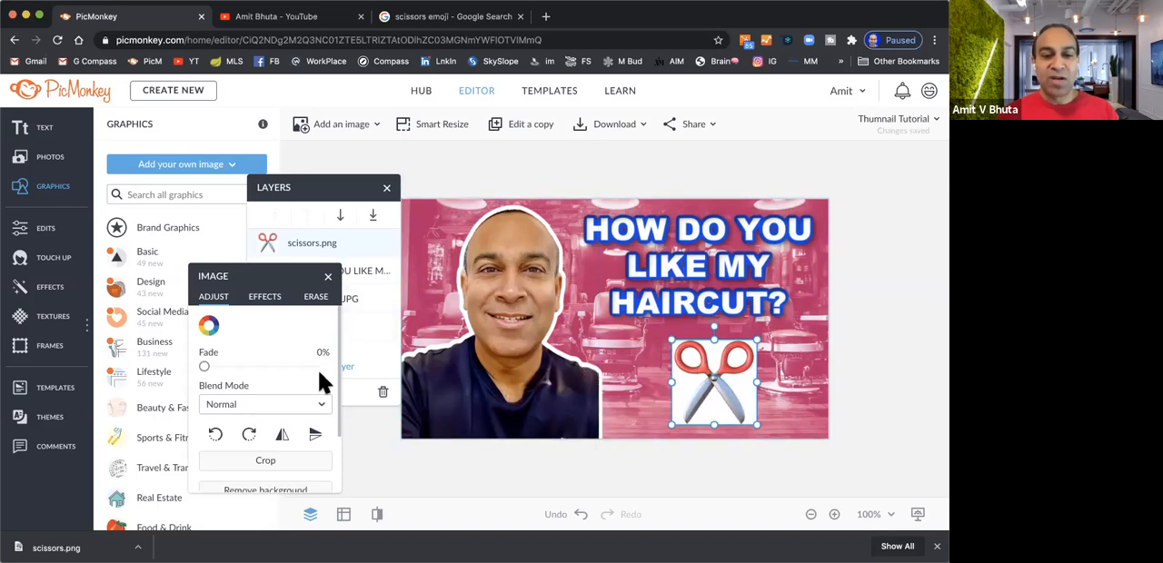
scroll(289, 327, "down", 1)
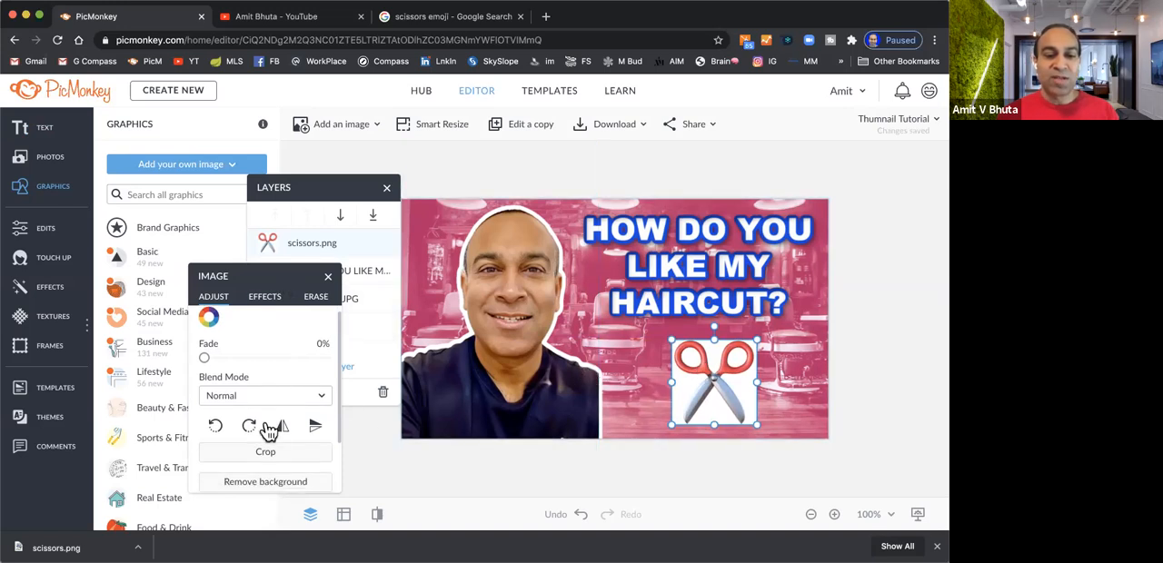
left_click(271, 483)
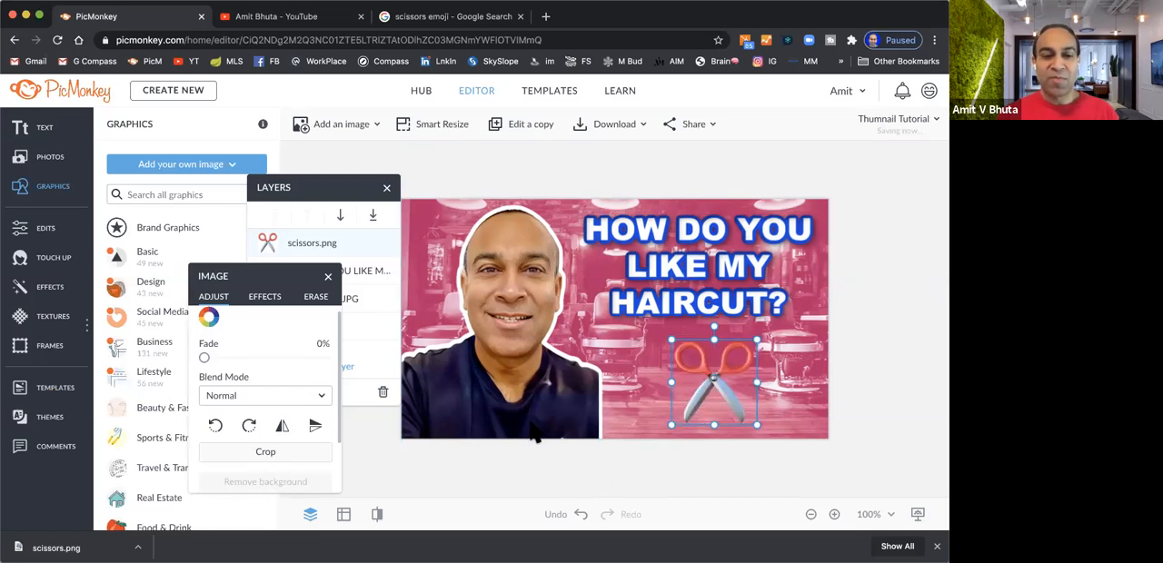
Add an outline to the scissors, compare blue #1546e5, orange-red and black, and choose black #000000
left_click(272, 300)
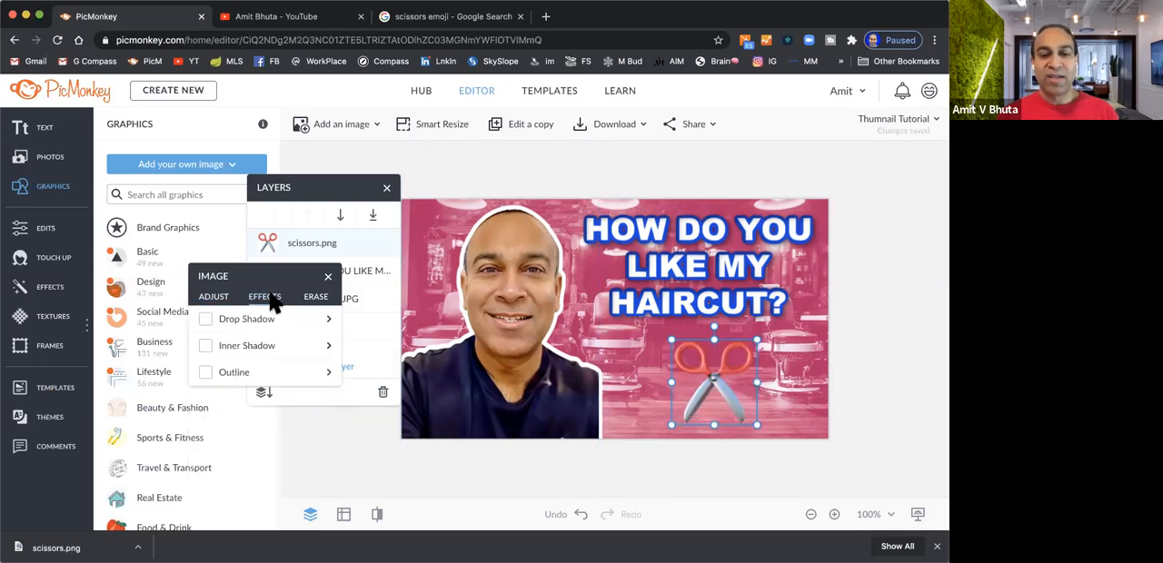
left_click(206, 373)
left_click(210, 405)
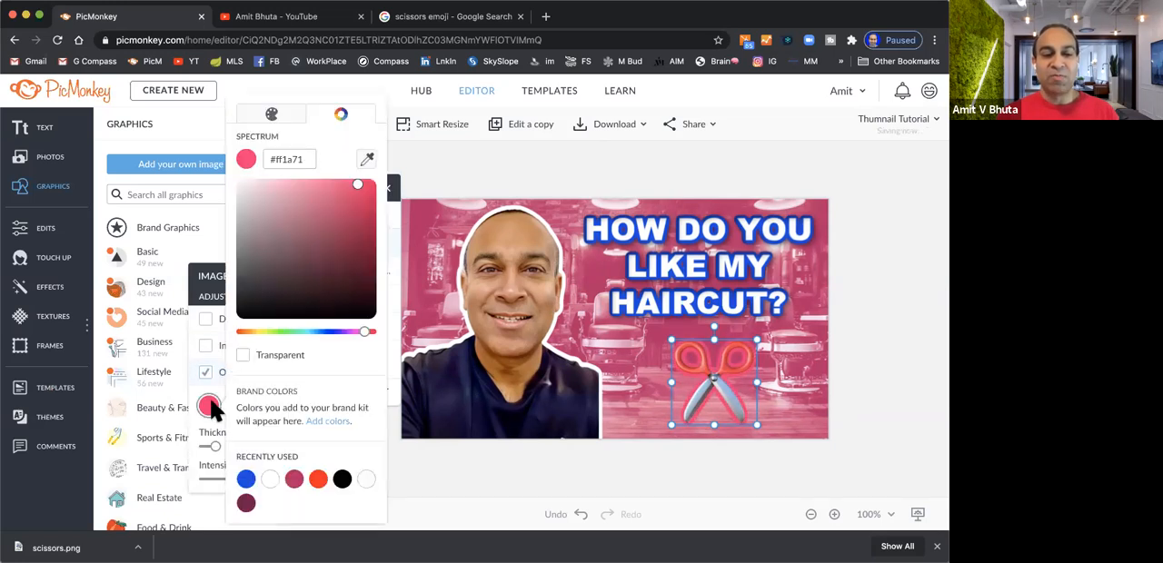
left_click(245, 479)
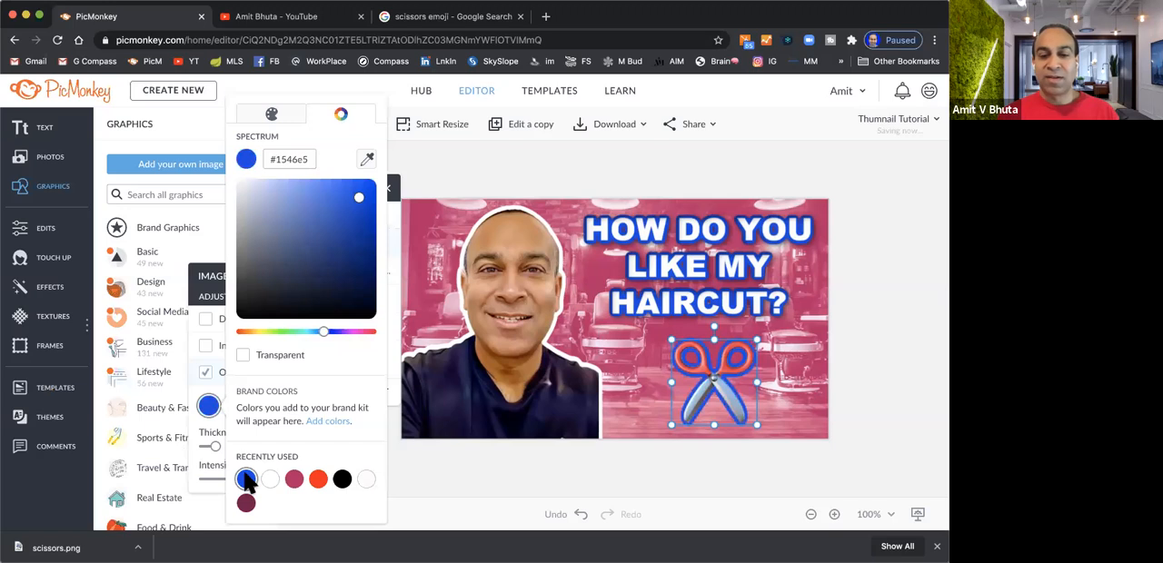
left_click(316, 481)
left_click(341, 482)
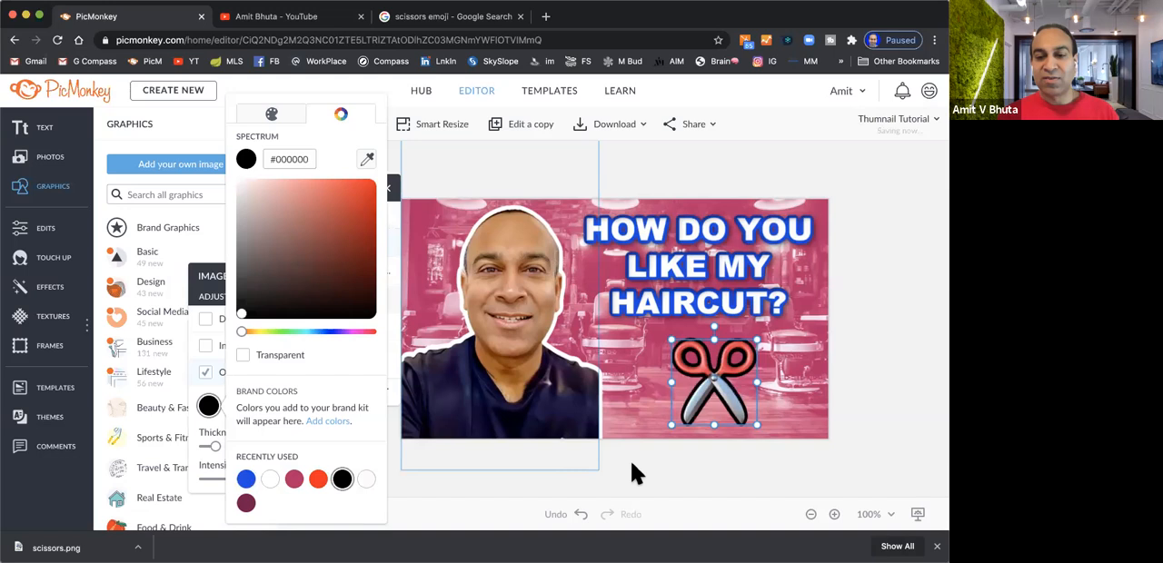
left_click(683, 454)
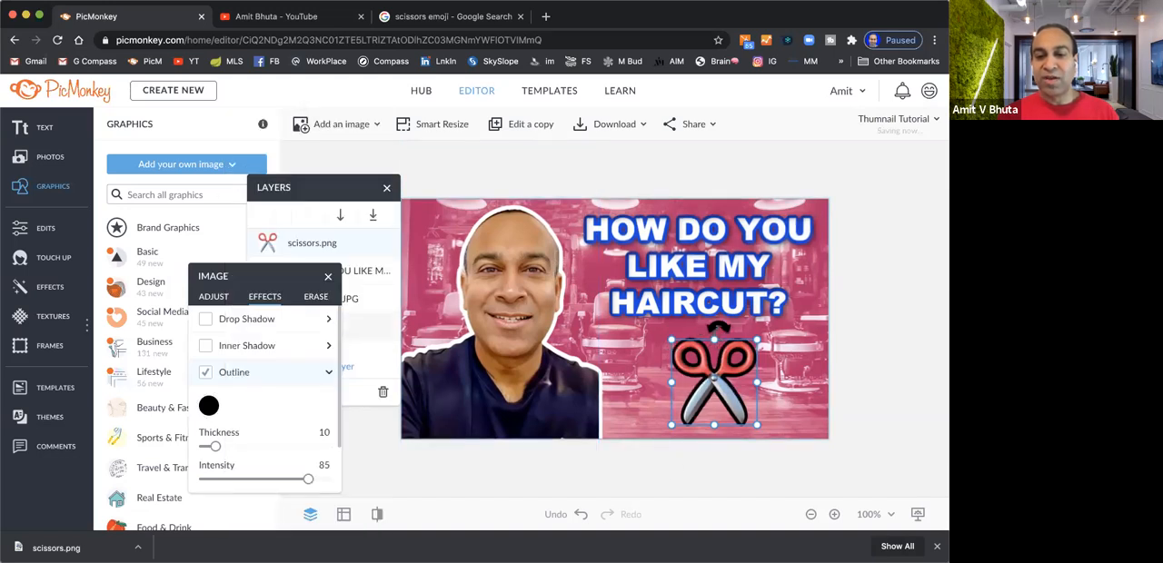
Tilt the scissors clockwise beneath the title, and change their outline to blue #1c42bc after trying pink #bc1c66
left_click_drag(728, 327, 760, 330)
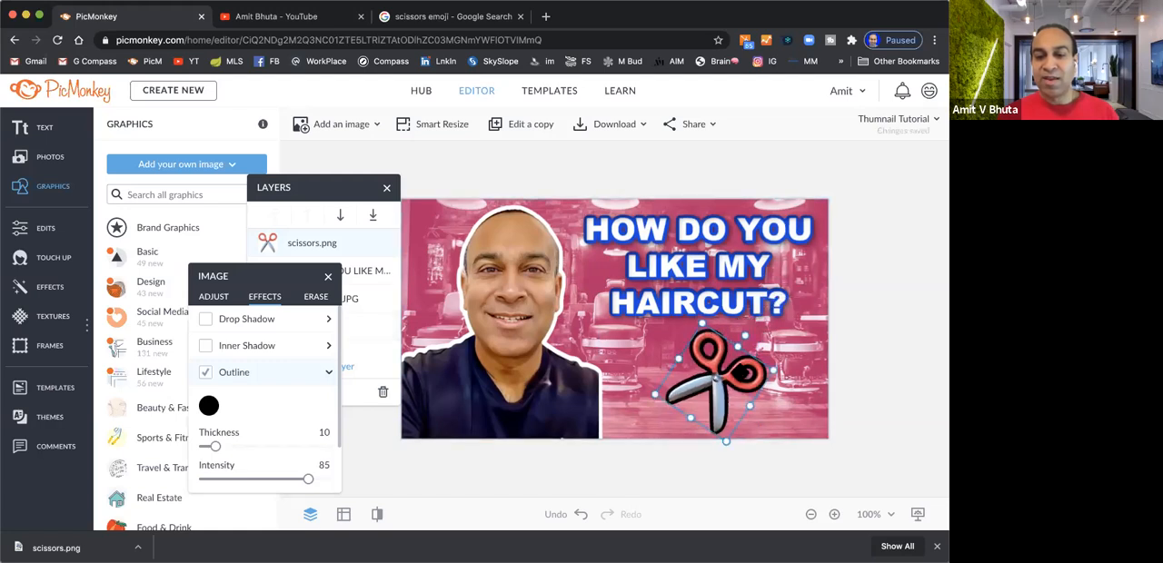
left_click_drag(721, 382, 712, 376)
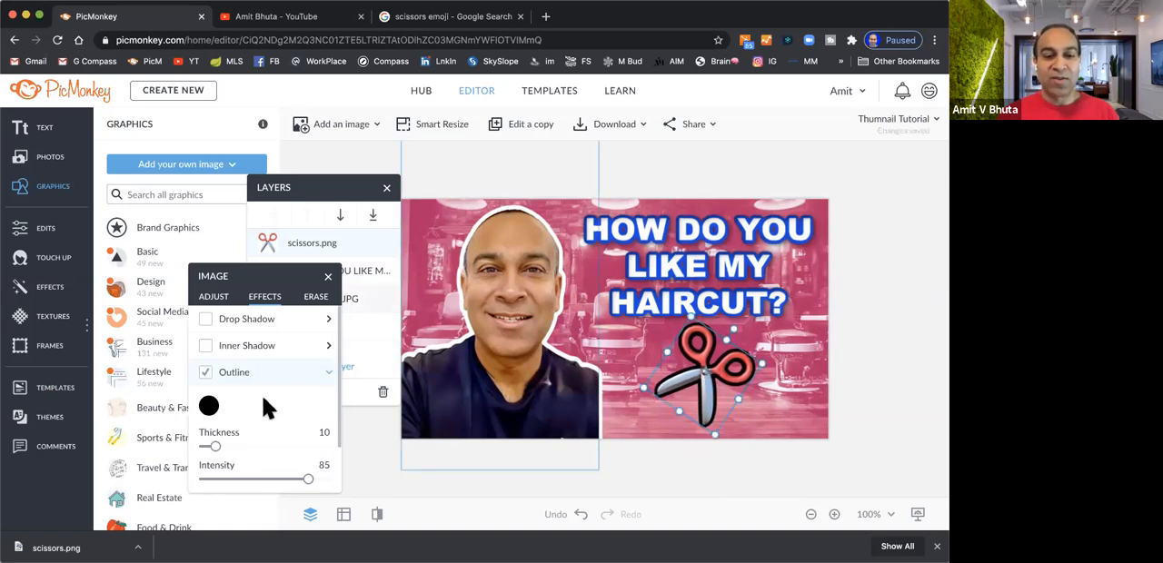
left_click(210, 406)
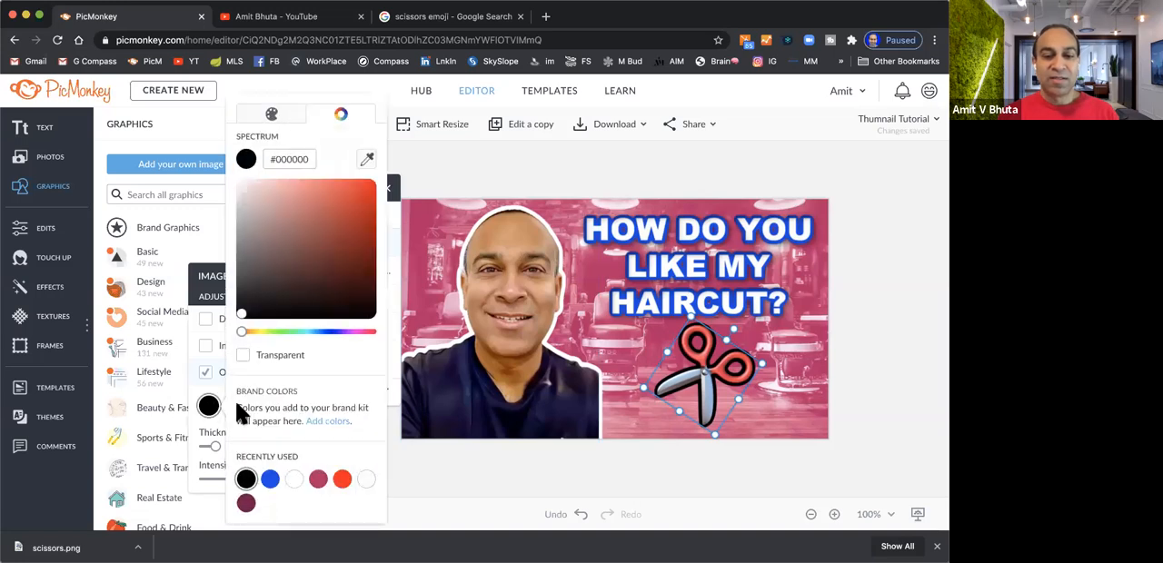
left_click(318, 479)
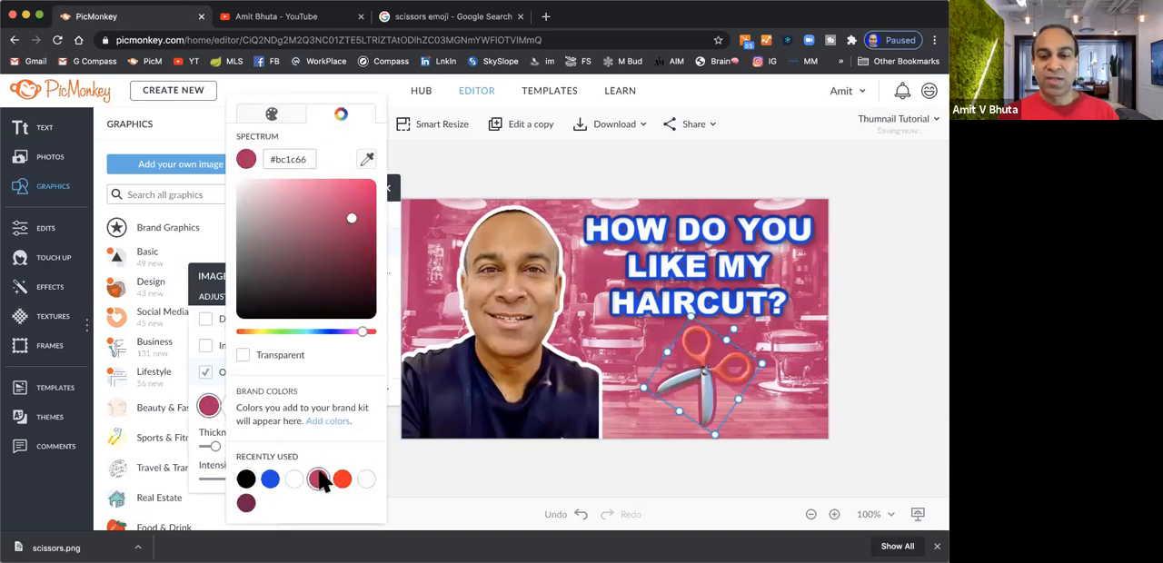
left_click_drag(362, 334, 334, 343)
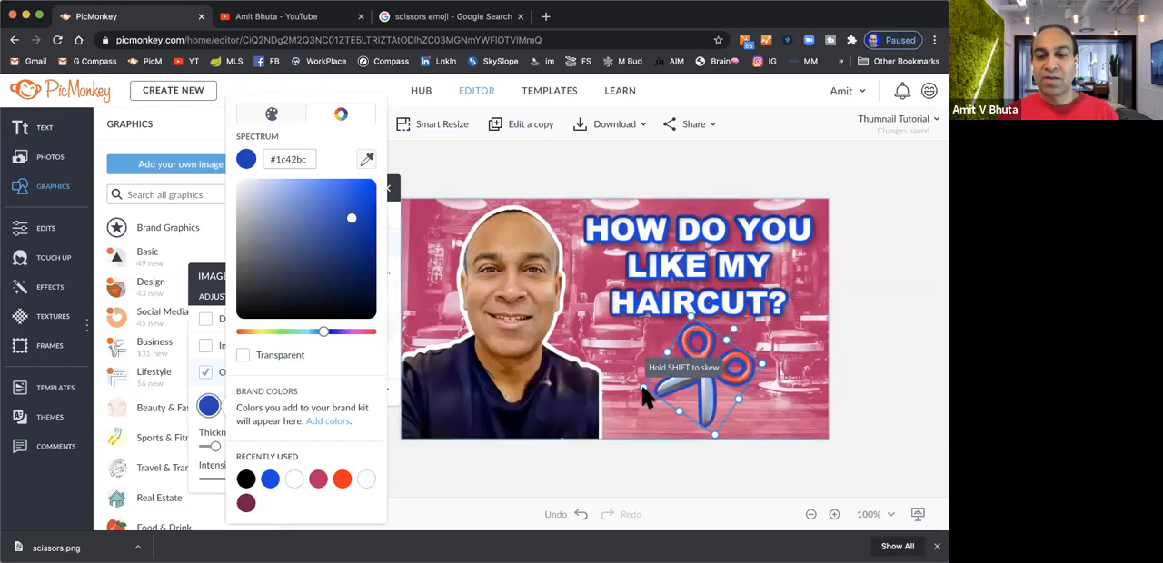
left_click(714, 439)
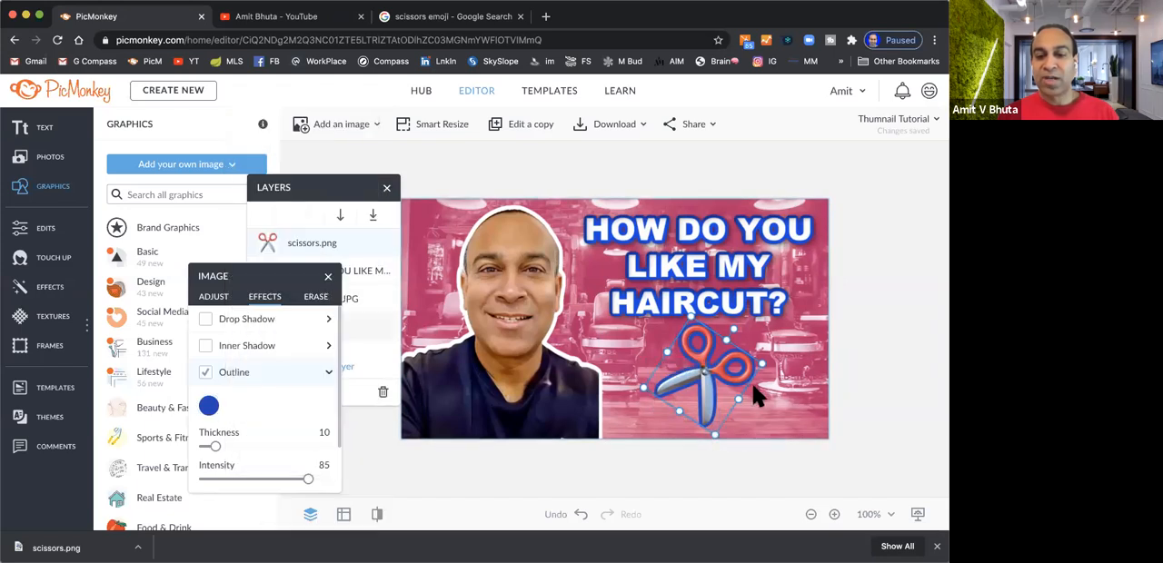
Slightly enlarge and straighten the scissors, and move them right, beneath the end of the word HAIRCUT
mouse_move(765, 361)
left_mouse_down()
mouse_move(792, 344)
mouse_move(783, 357)
left_mouse_up()
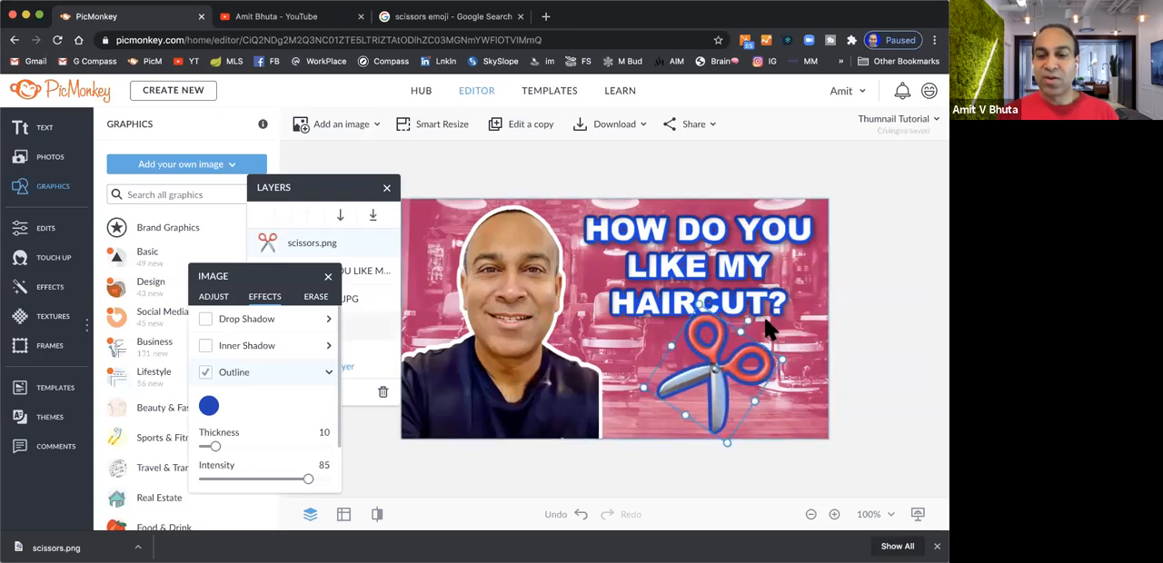
left_click_drag(747, 320, 715, 318)
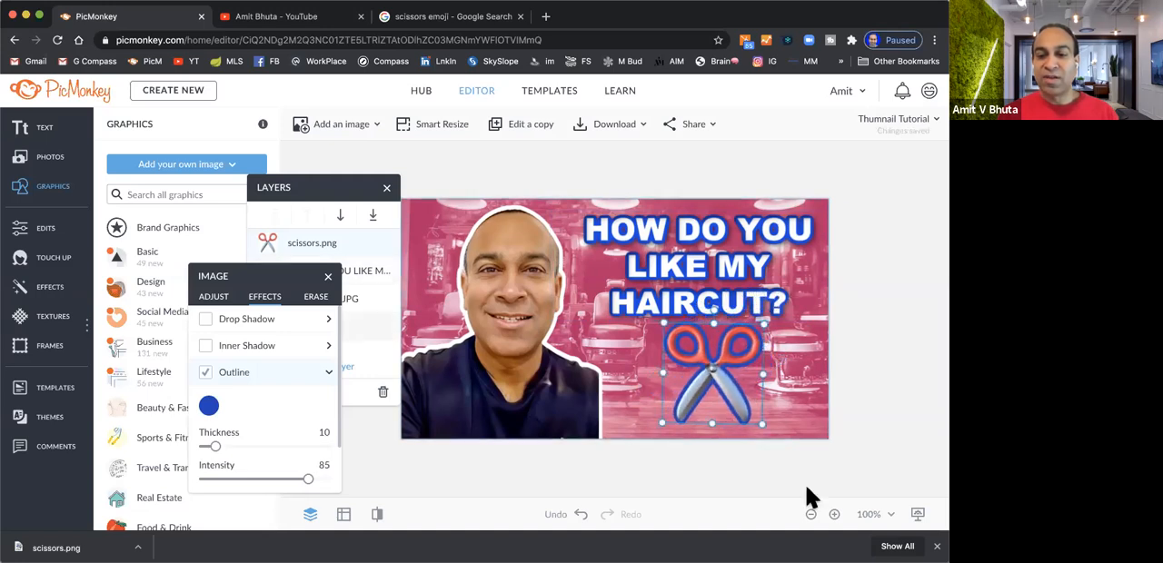
left_click(864, 420)
left_click(715, 380)
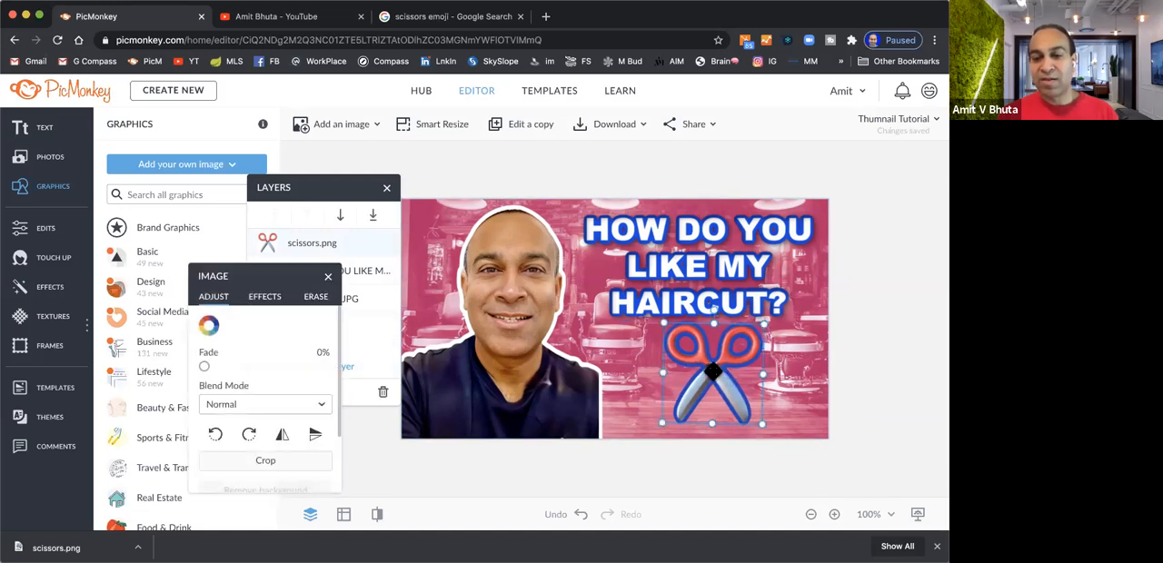
left_click_drag(714, 370, 753, 374)
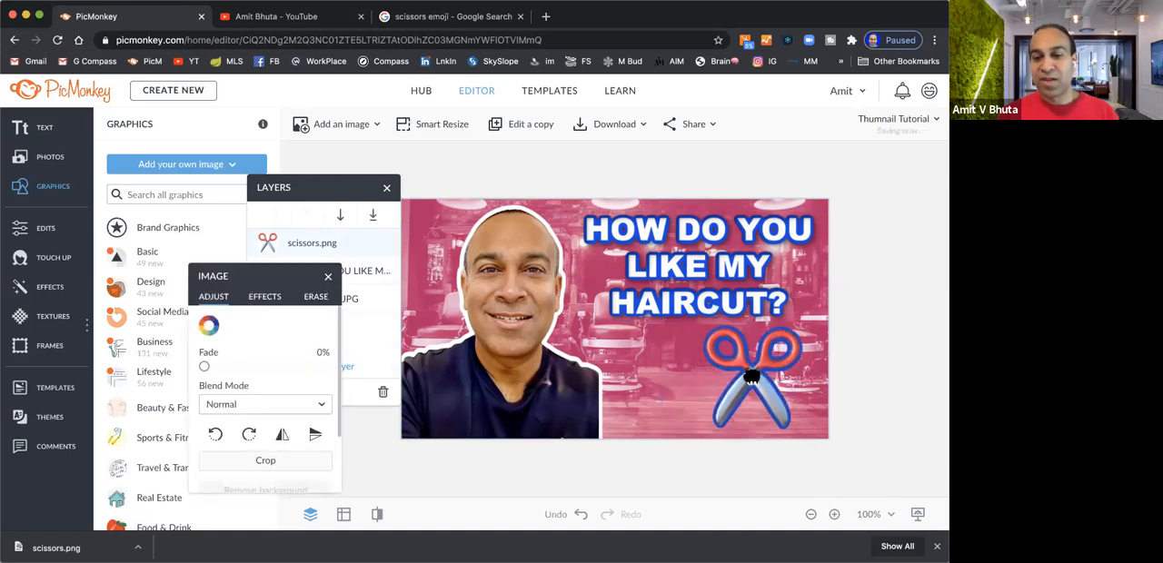
Shrink the scissors slightly, tilt them clockwise, and move them left to sit beneath the middle of the word HAIRCUT
left_click_drag(703, 427, 718, 411)
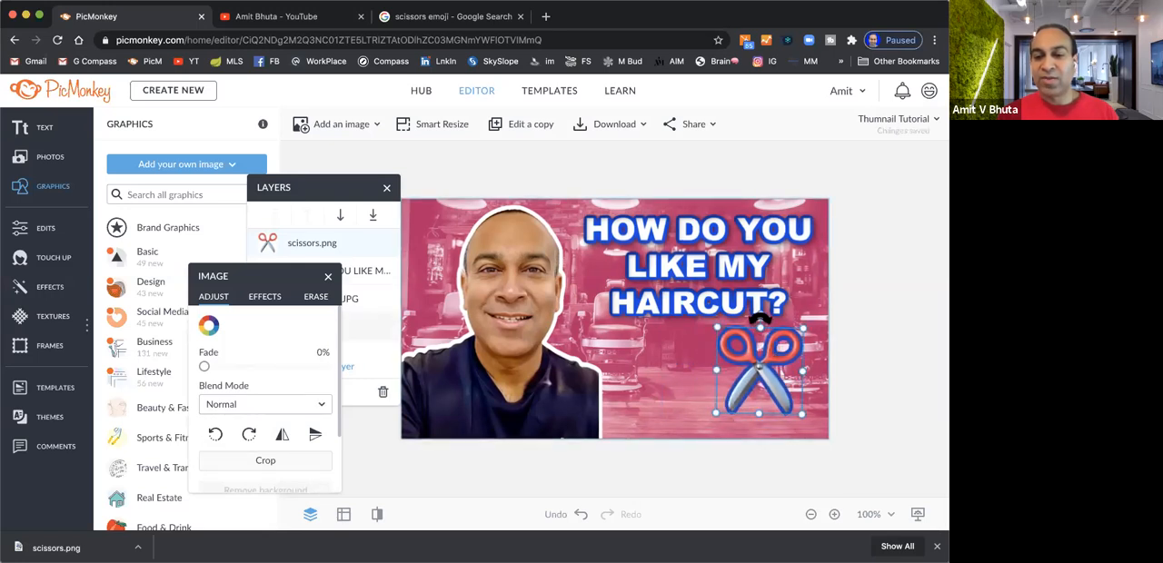
left_click_drag(760, 319, 785, 320)
left_click(761, 470)
left_click_drag(768, 363, 709, 369)
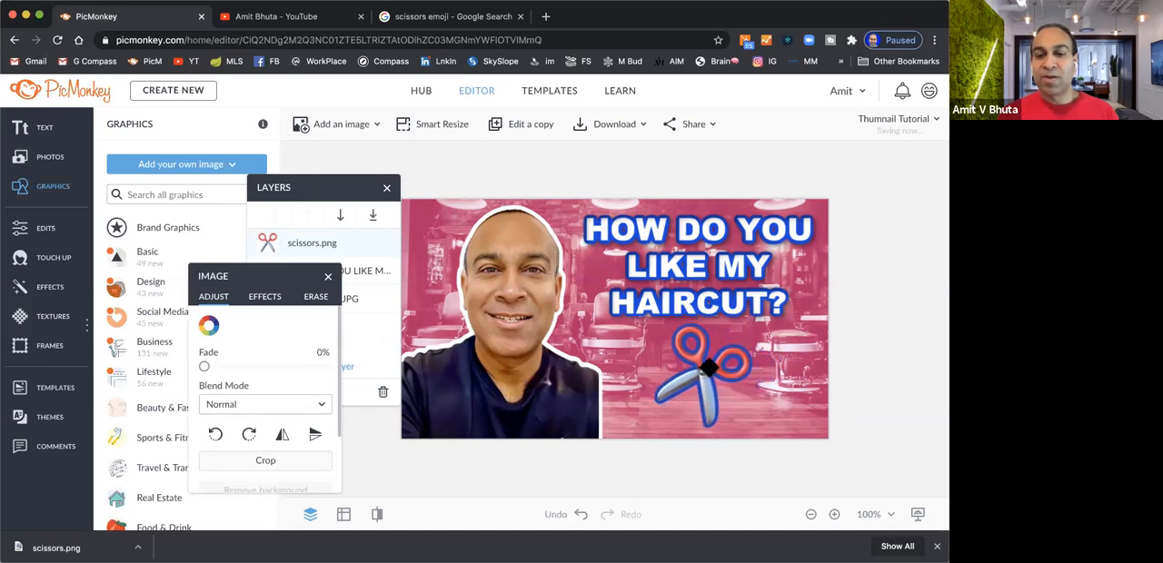
left_click(769, 470)
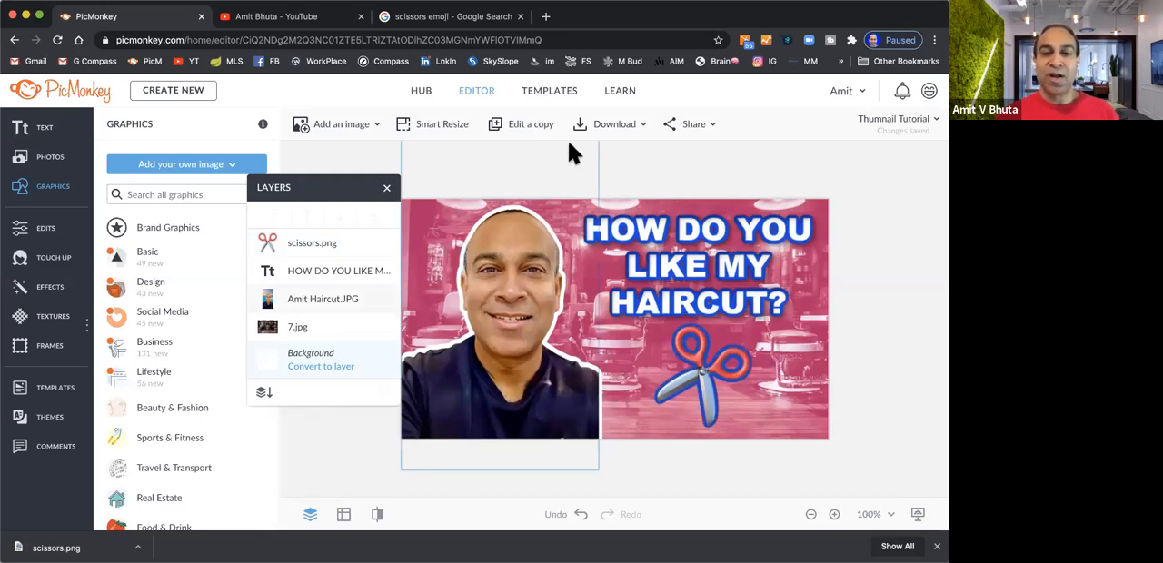
Download the thumbnail as a High quality .jpg named Thumnail Tutorial to the Desktop, and open the downloaded file
left_click(614, 127)
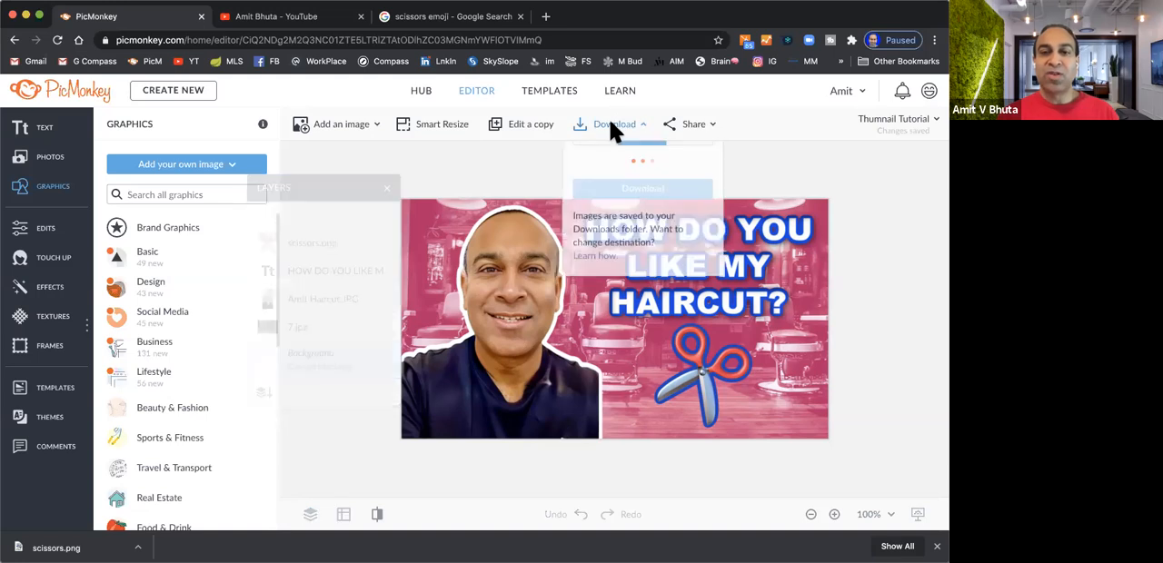
left_click(592, 191)
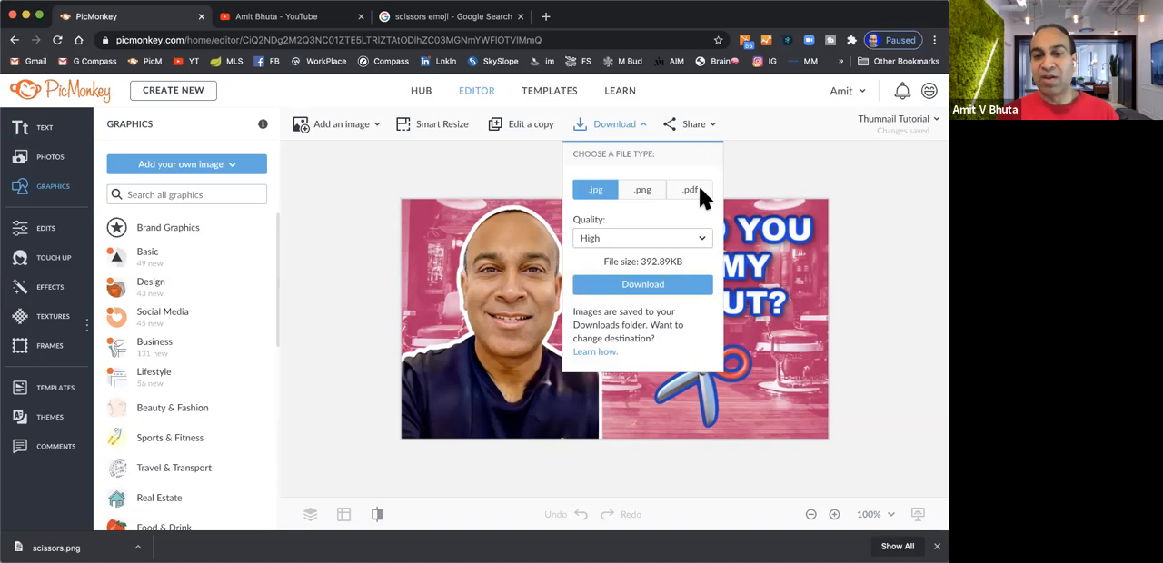
left_click(703, 241)
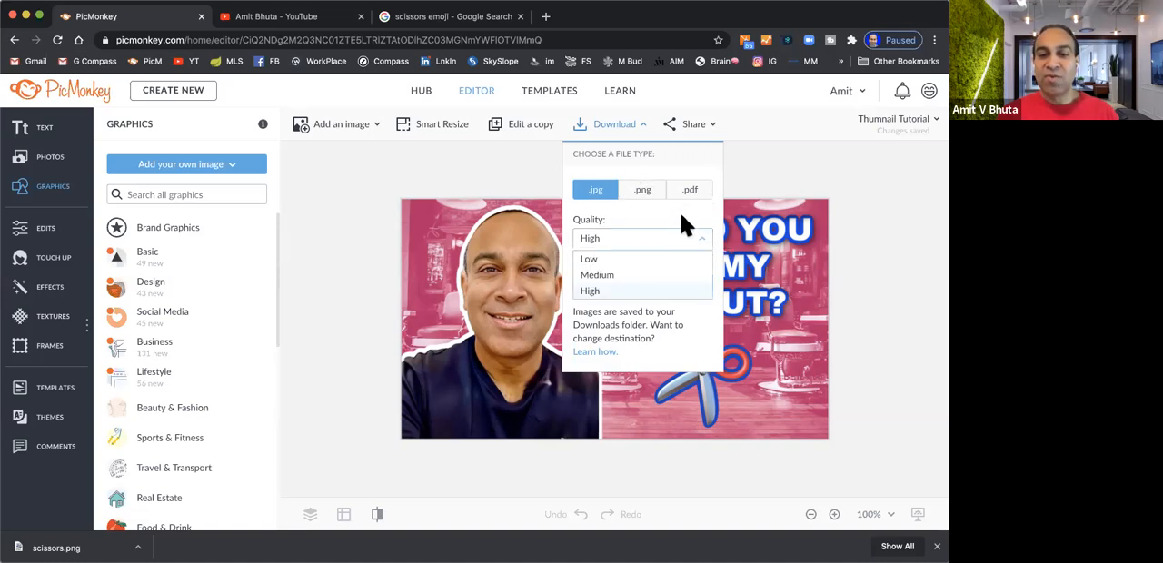
left_click(677, 218)
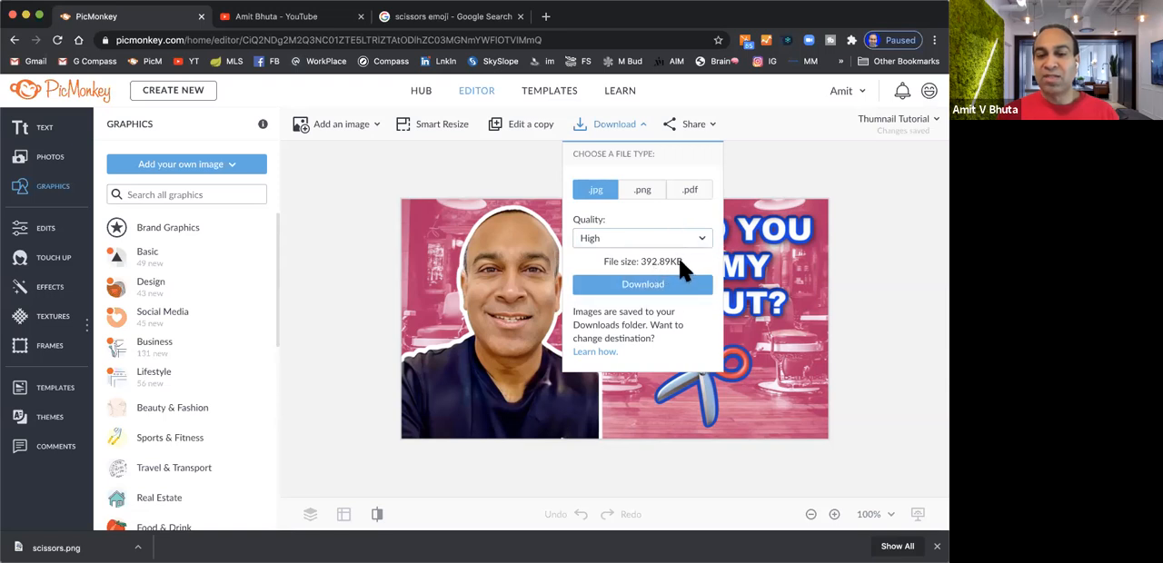
left_click(651, 289)
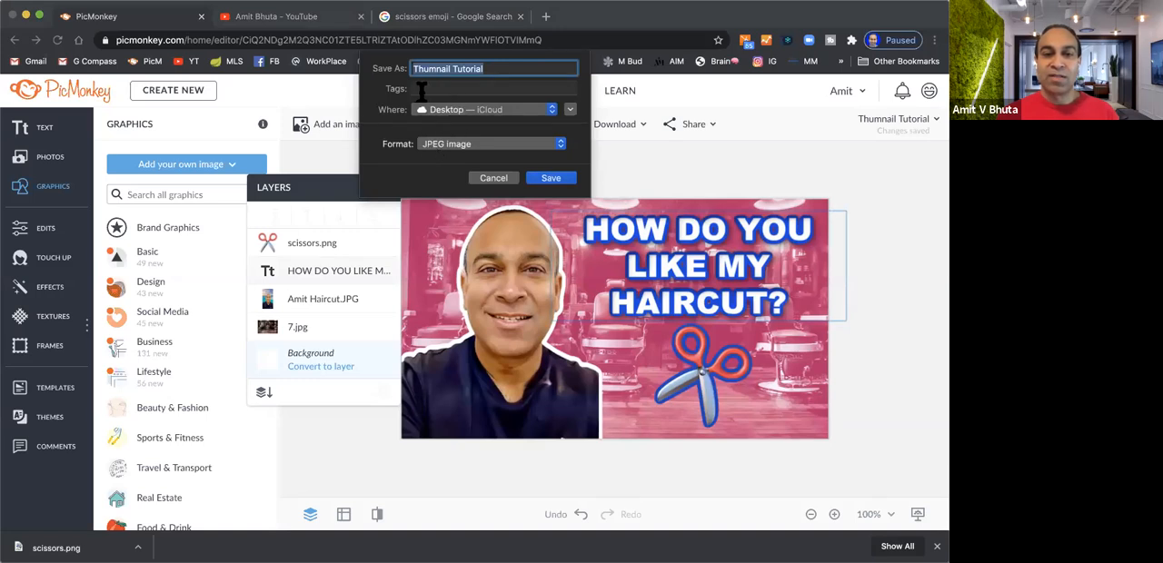
left_click(552, 178)
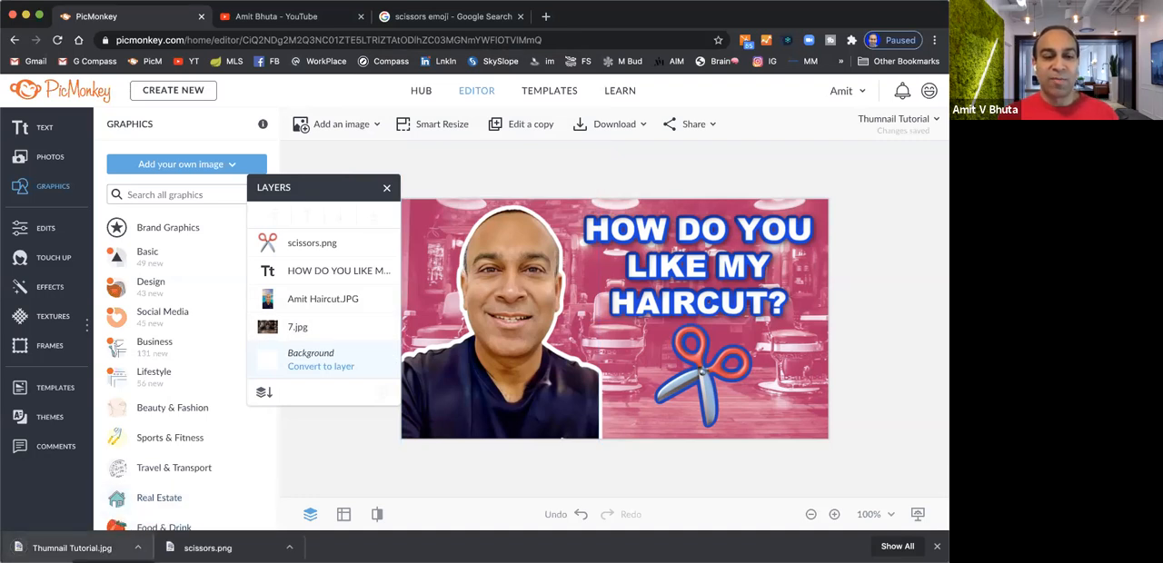
left_click(72, 548)
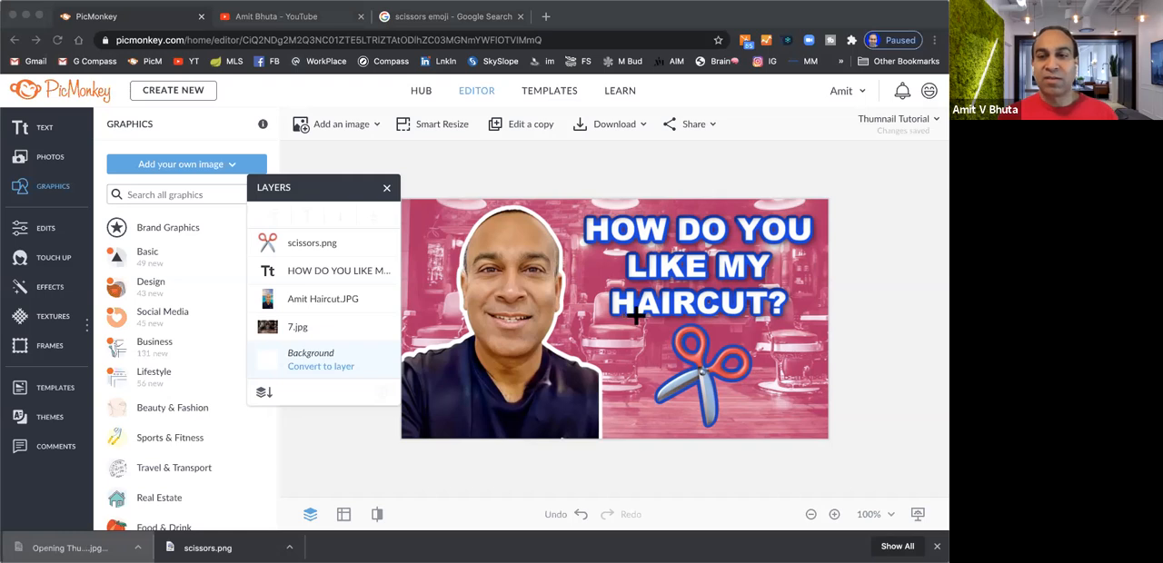